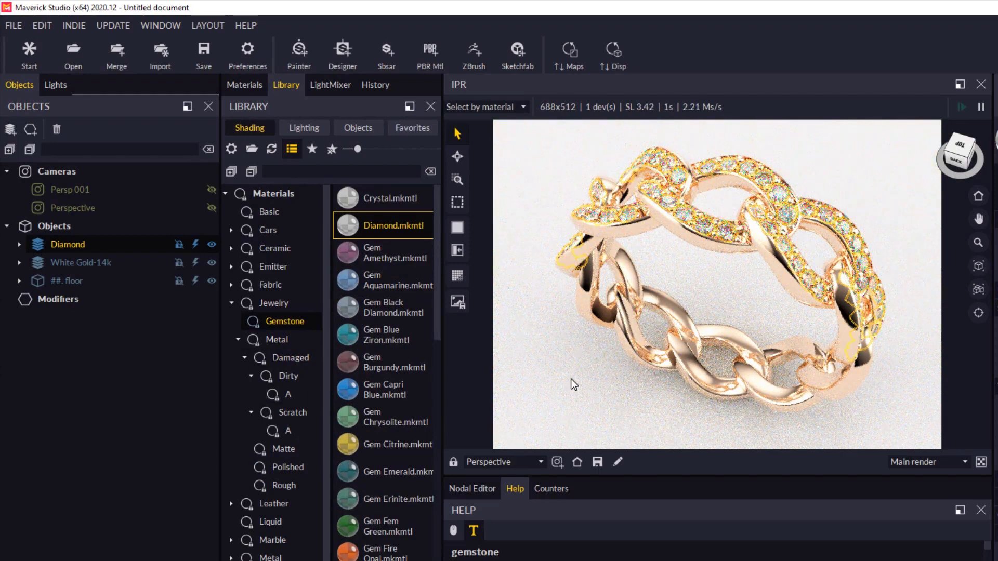
Apply the Marble A Light Gray material to the floor under the ring and replace it with Marble A Gray
click(571, 379)
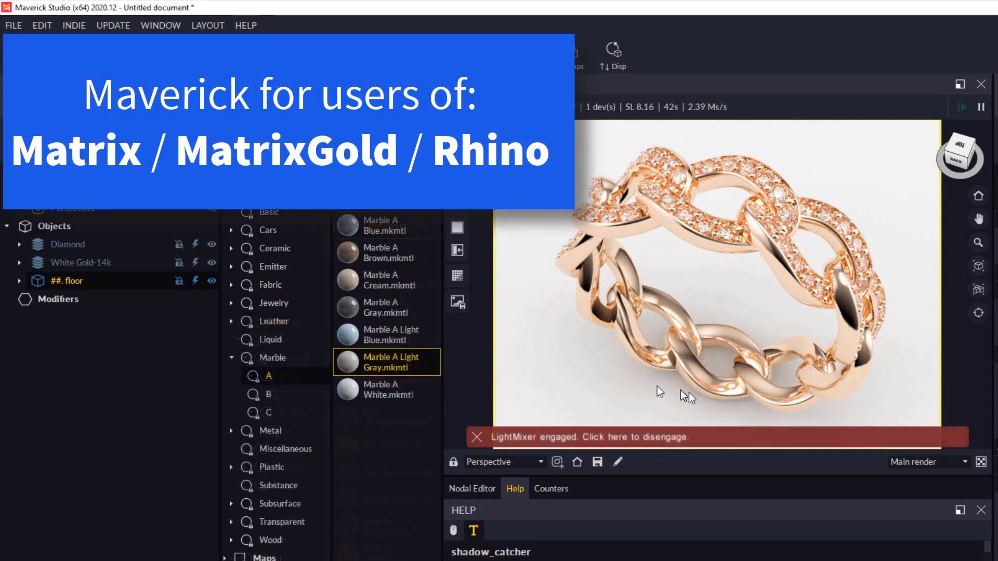
mouse_move(348, 364)
drag(348, 363, 548, 348)
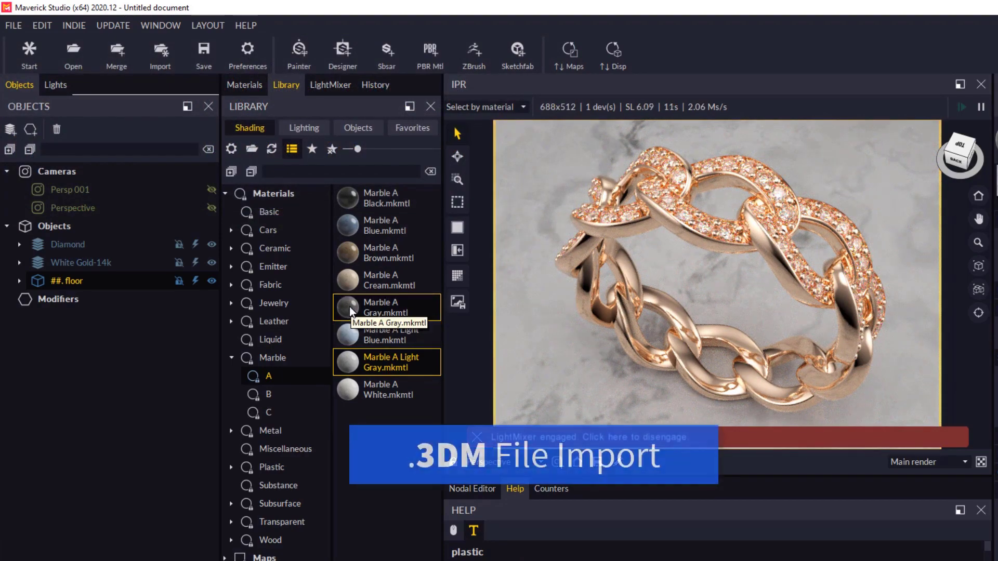
drag(349, 306, 541, 351)
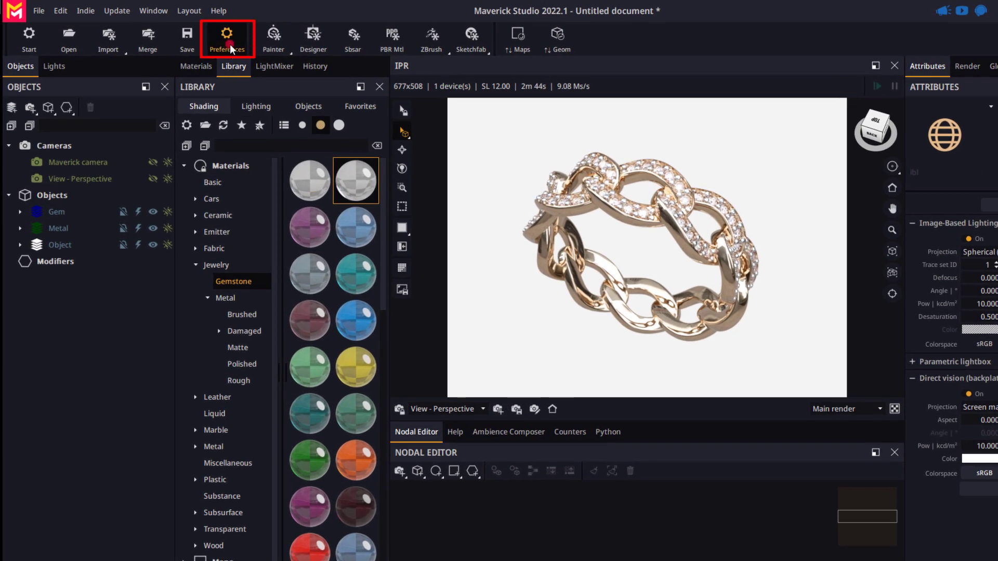
Set the navigation mode to McNeel Rhinoceros in the preferences, check the enabled graphics hardware, and accept the preferences
click(230, 45)
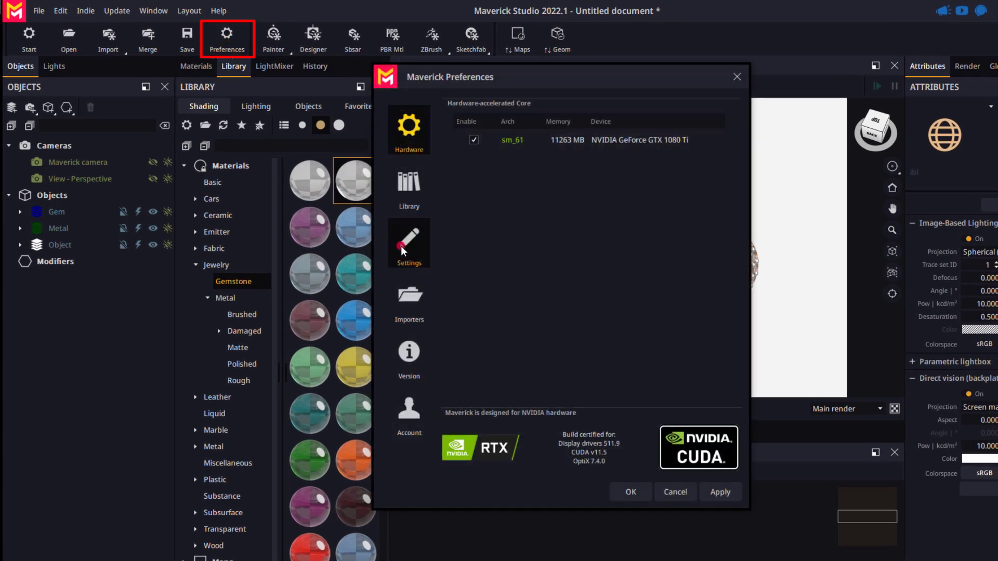
click(406, 254)
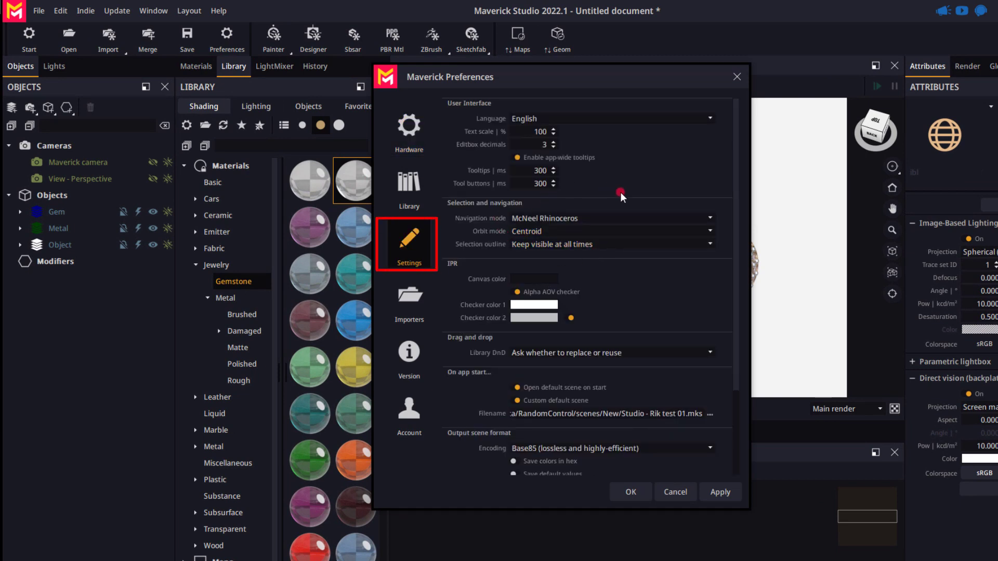
click(709, 217)
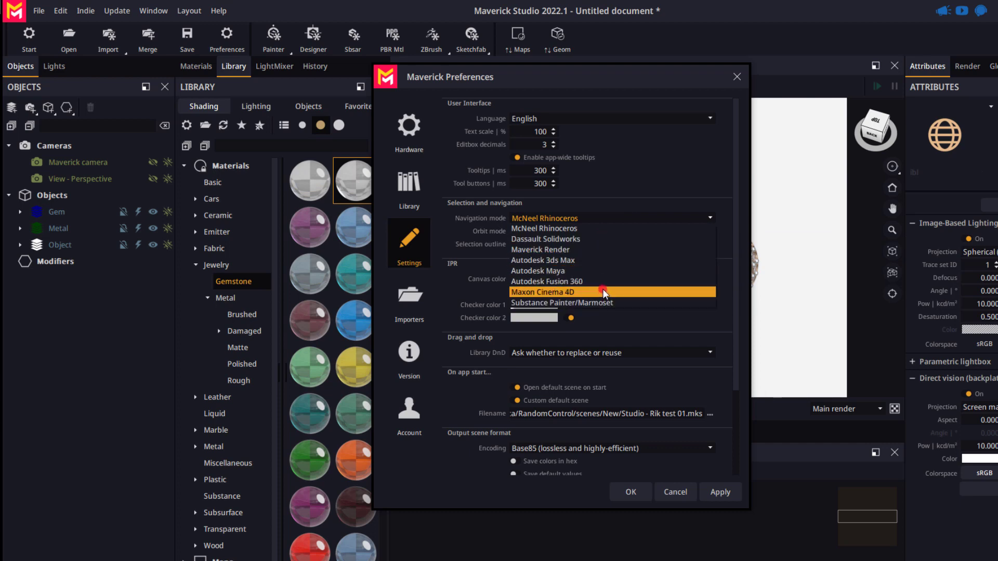
click(579, 229)
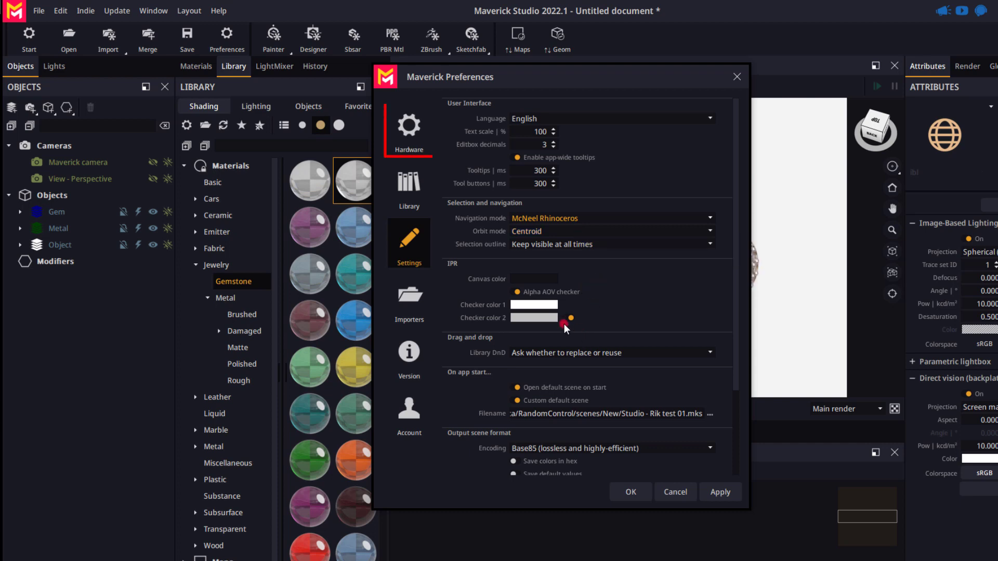
click(411, 134)
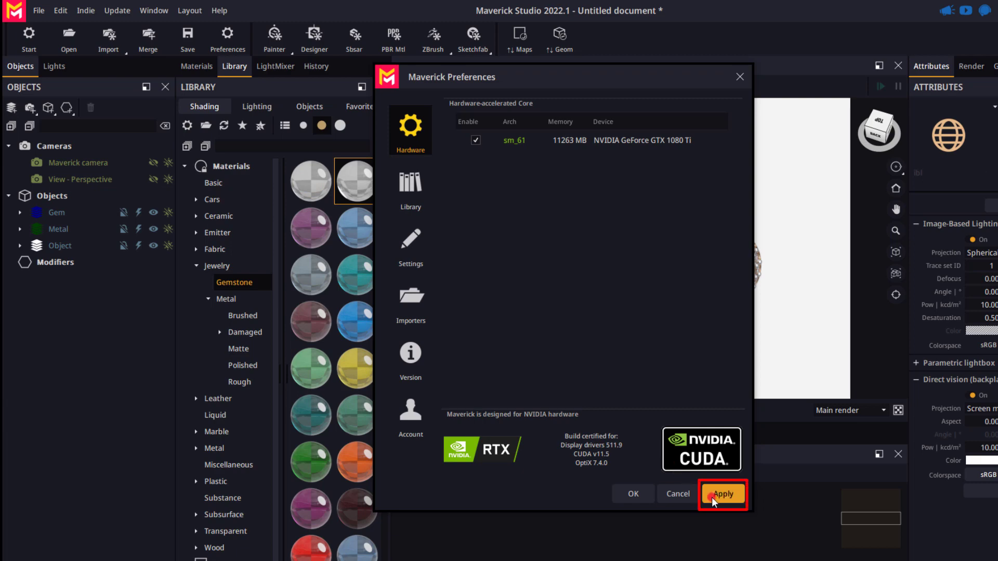
click(630, 496)
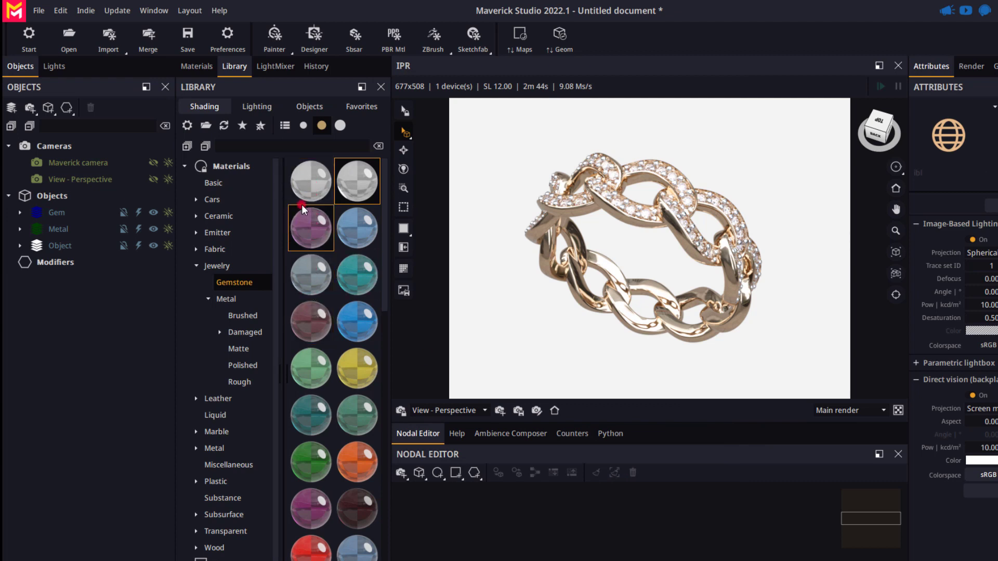
Display the library's gemstone materials as a named list with the smallest thumbnails
click(285, 126)
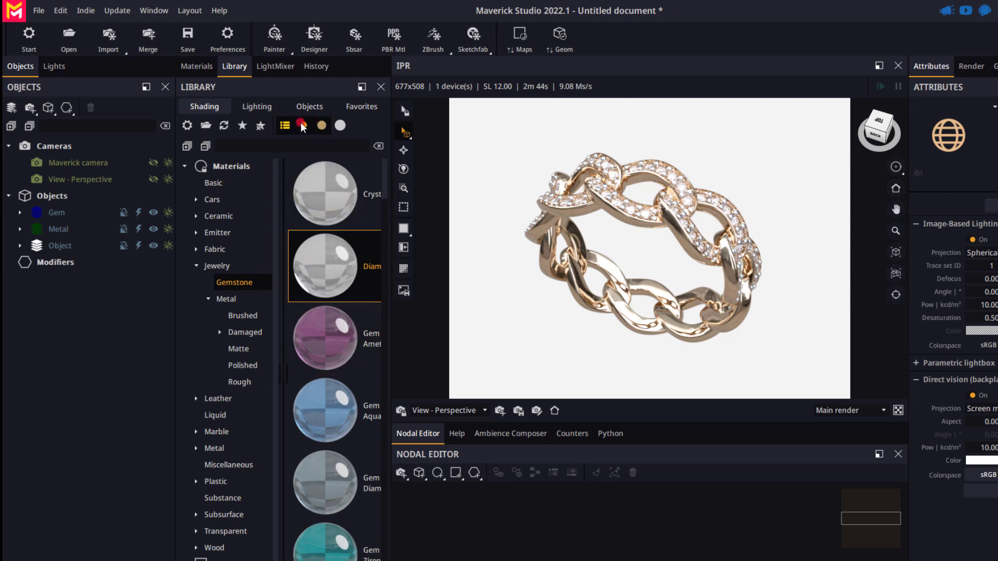
click(302, 125)
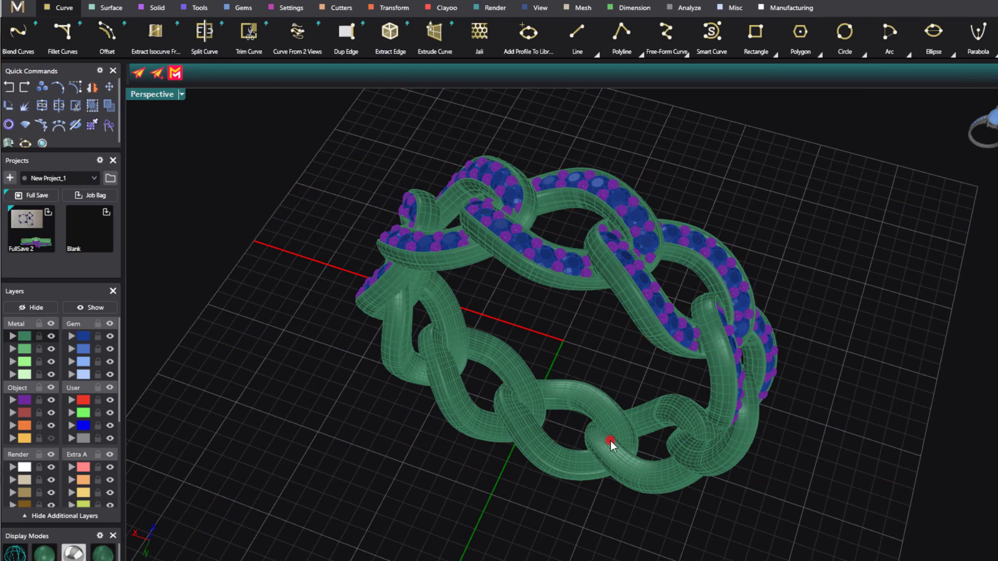
Switch to MatrixGold and send the chain-link ring model to Maverick Studio
right_drag(581, 376, 558, 372)
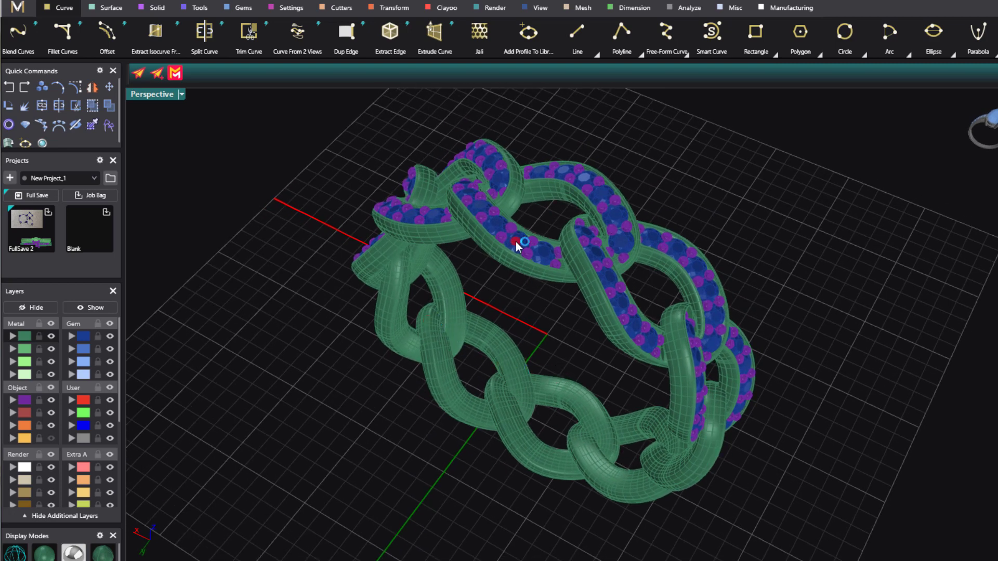
click(139, 73)
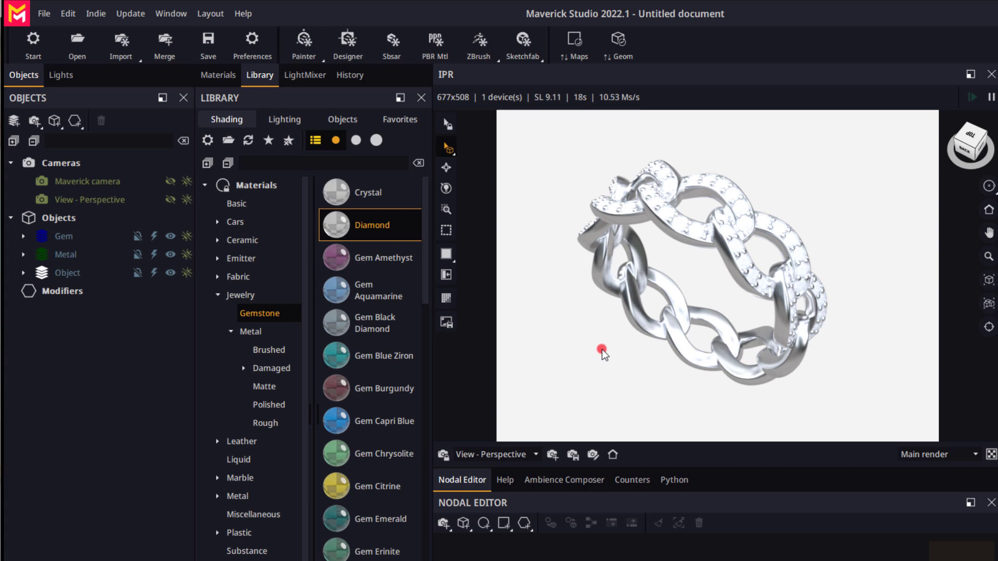
click(124, 236)
click(72, 253)
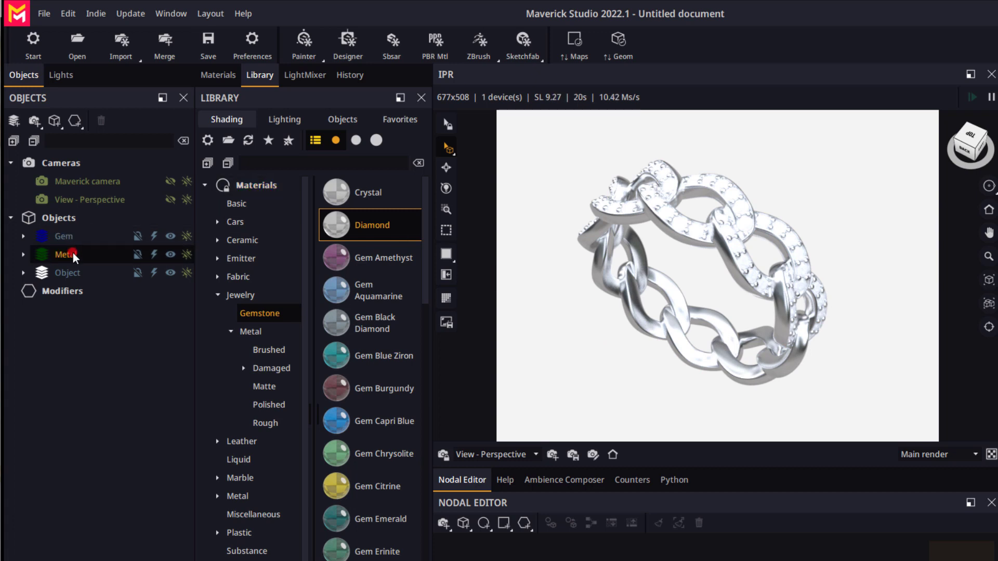
click(67, 237)
click(65, 256)
click(58, 236)
click(61, 255)
click(58, 237)
click(60, 256)
click(58, 237)
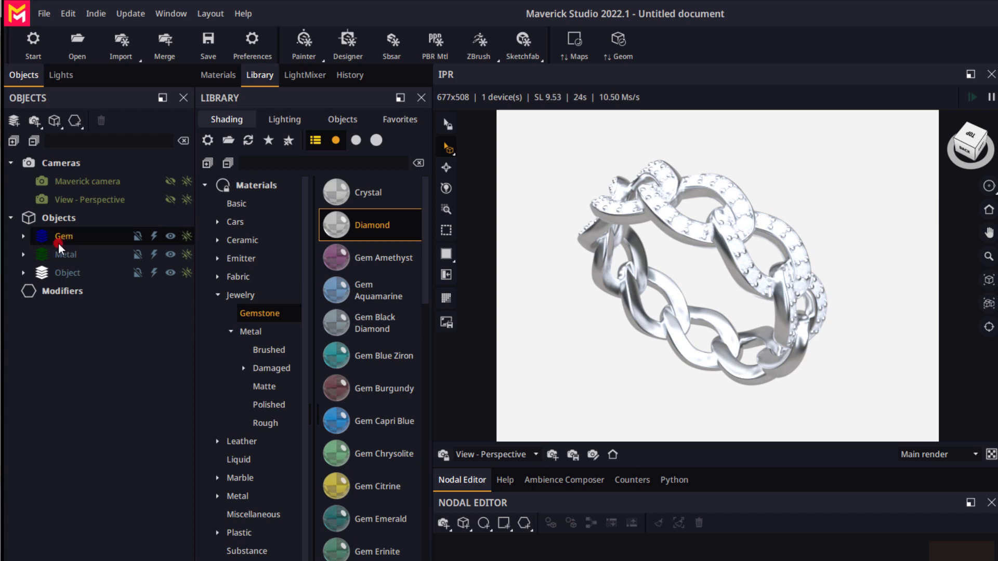
click(60, 255)
click(59, 237)
click(63, 255)
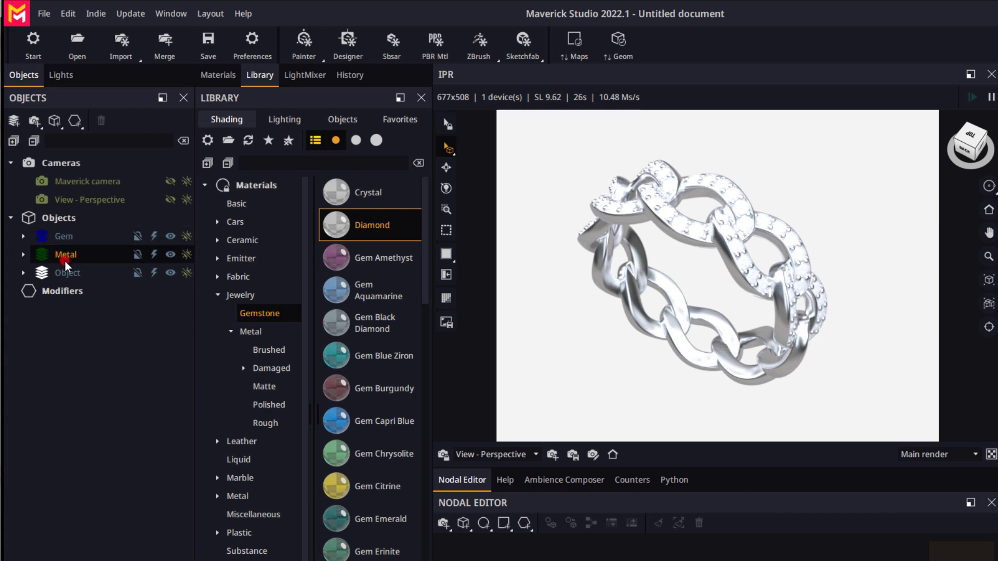
click(59, 237)
click(62, 254)
click(60, 237)
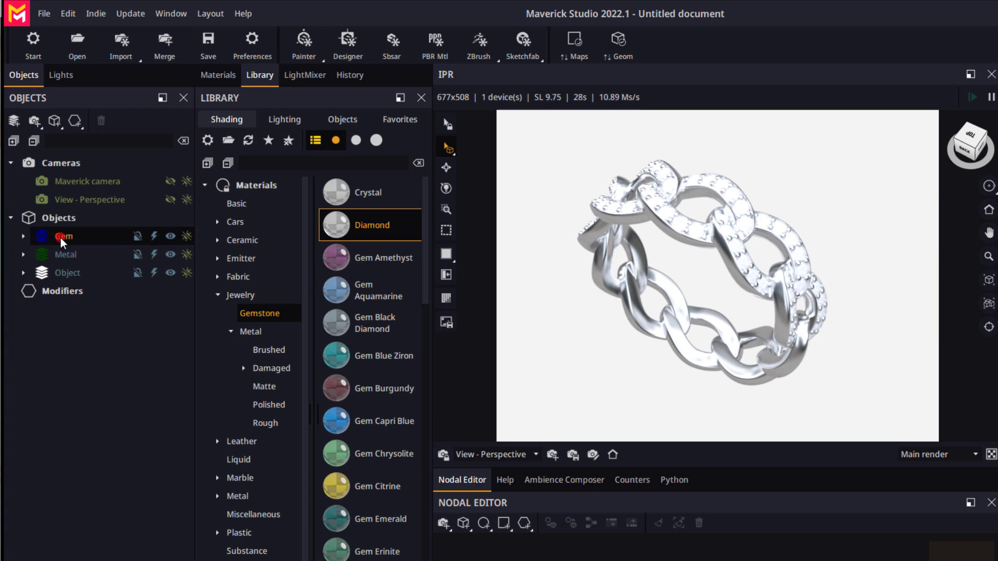
click(65, 254)
click(60, 236)
click(62, 255)
click(60, 237)
click(65, 255)
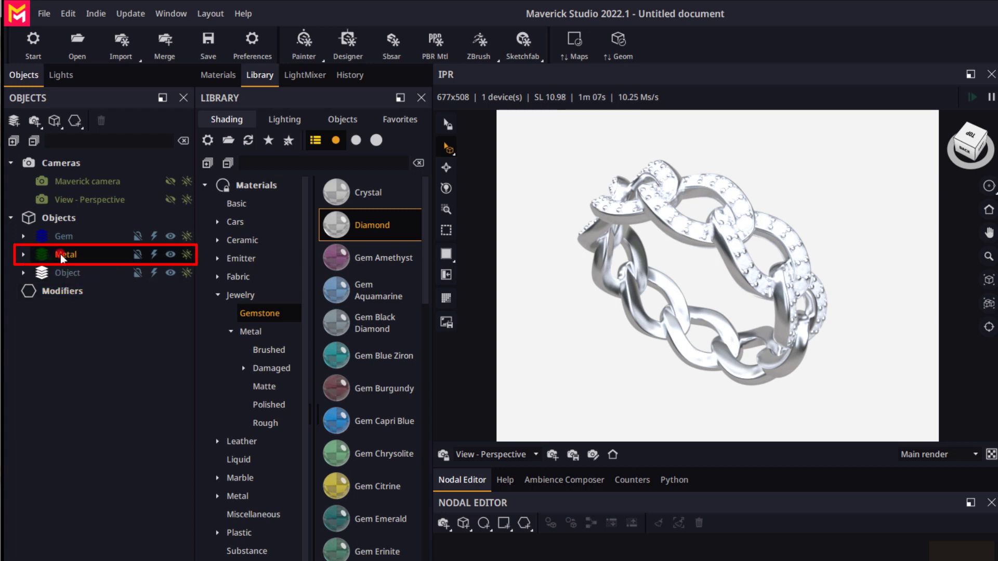
Apply the Gold Rose 18k Polished jewelry material to the whole Metal layer of the ring
click(64, 254)
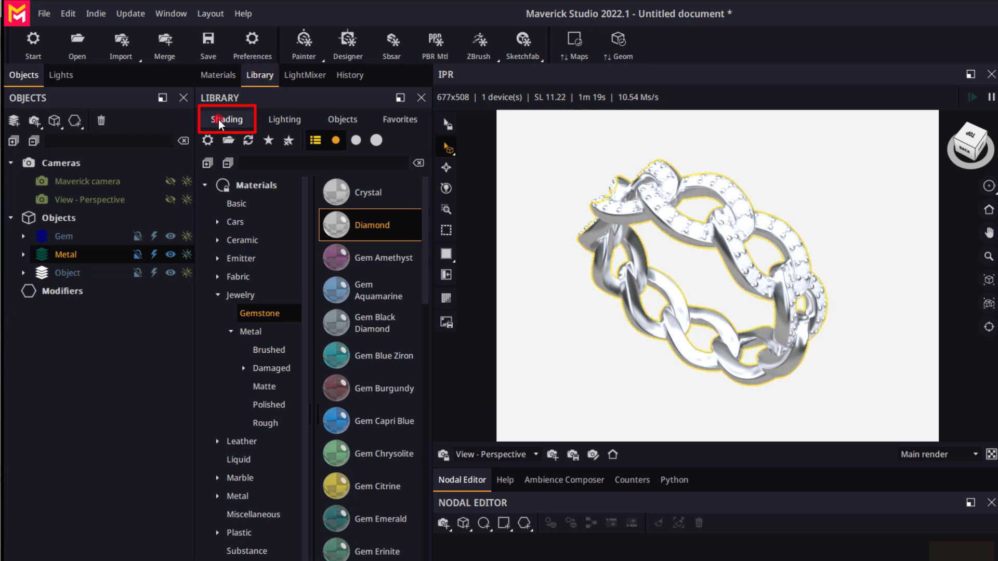
click(290, 210)
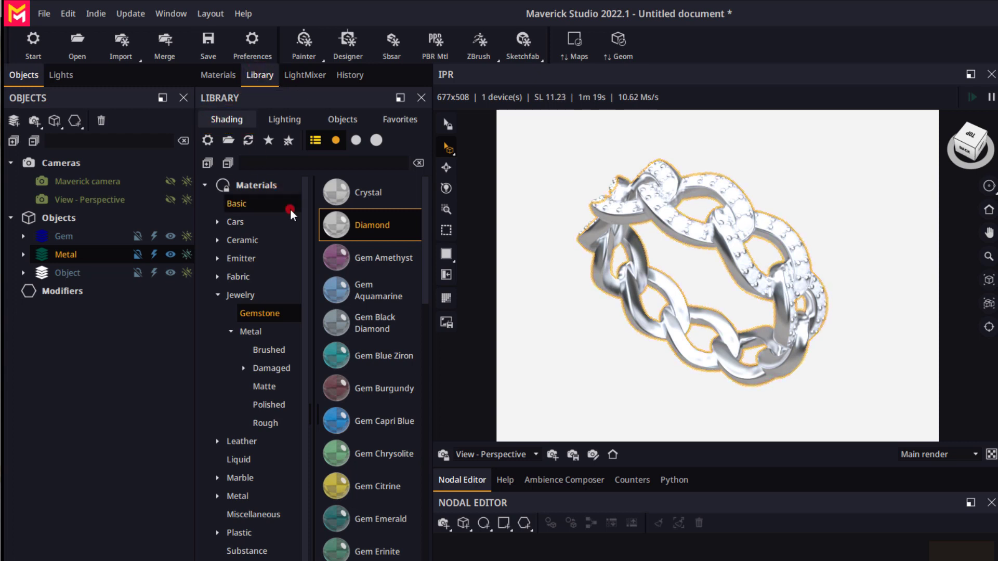
click(218, 295)
click(217, 294)
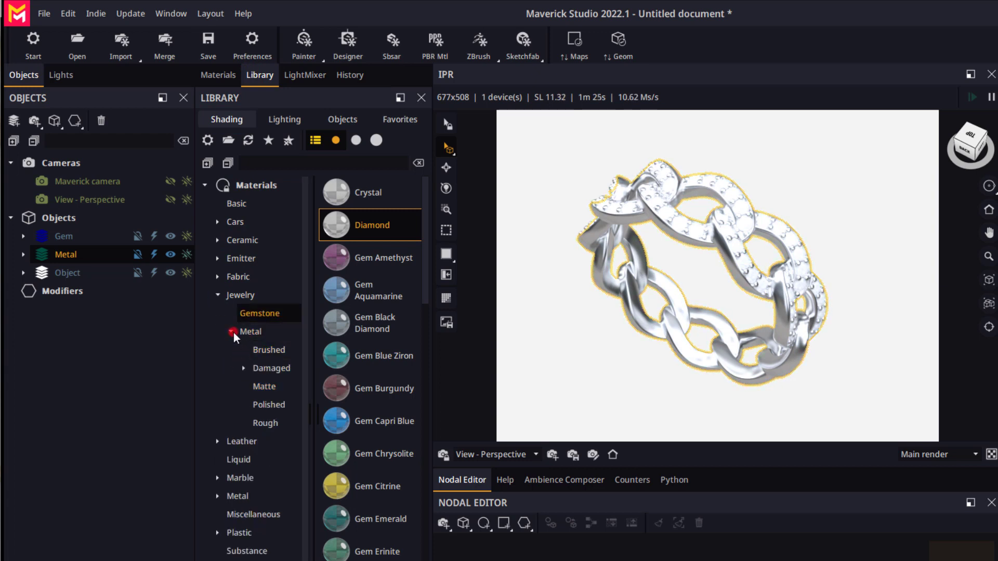
click(259, 408)
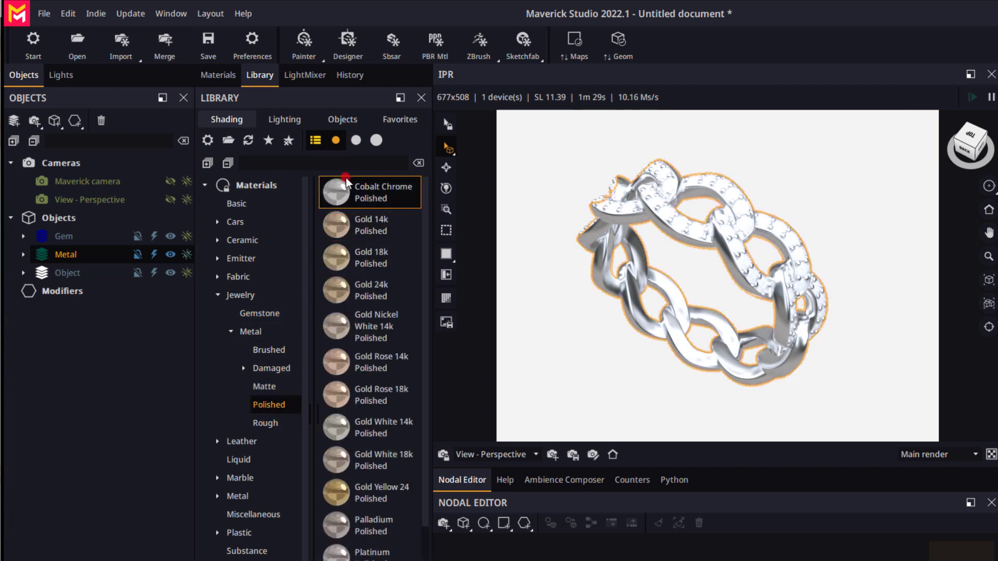
click(345, 299)
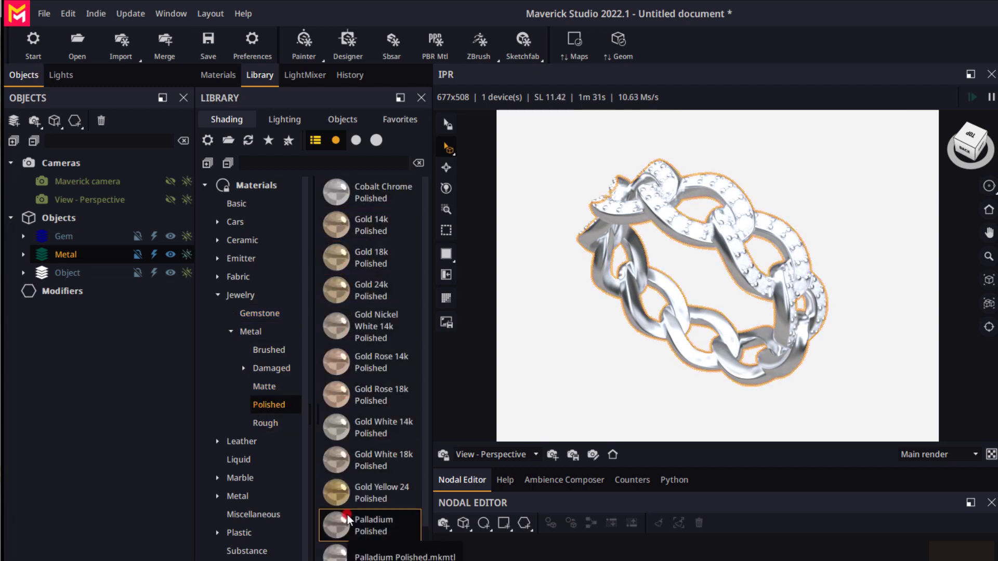
click(353, 502)
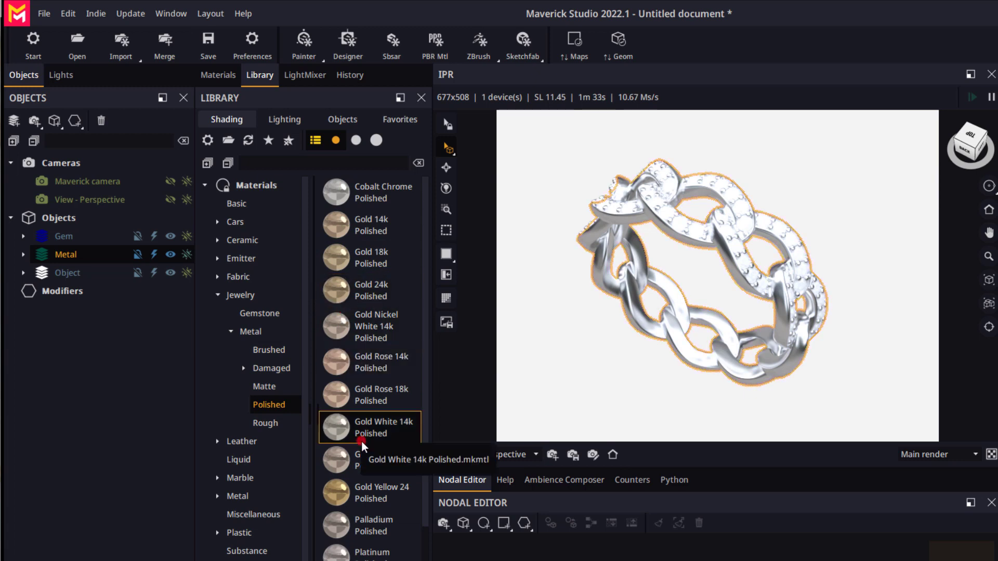
click(364, 457)
click(351, 406)
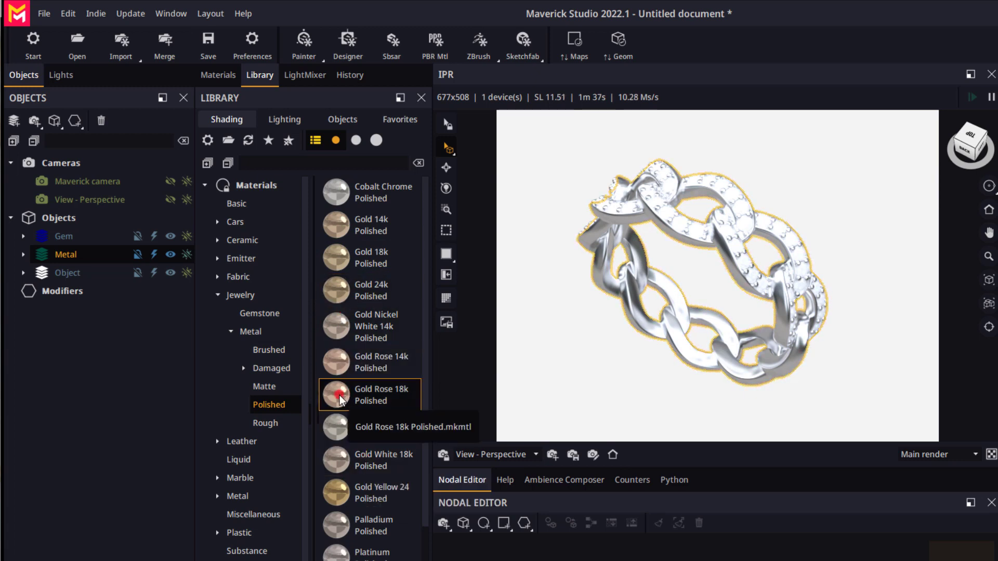
right_click(341, 399)
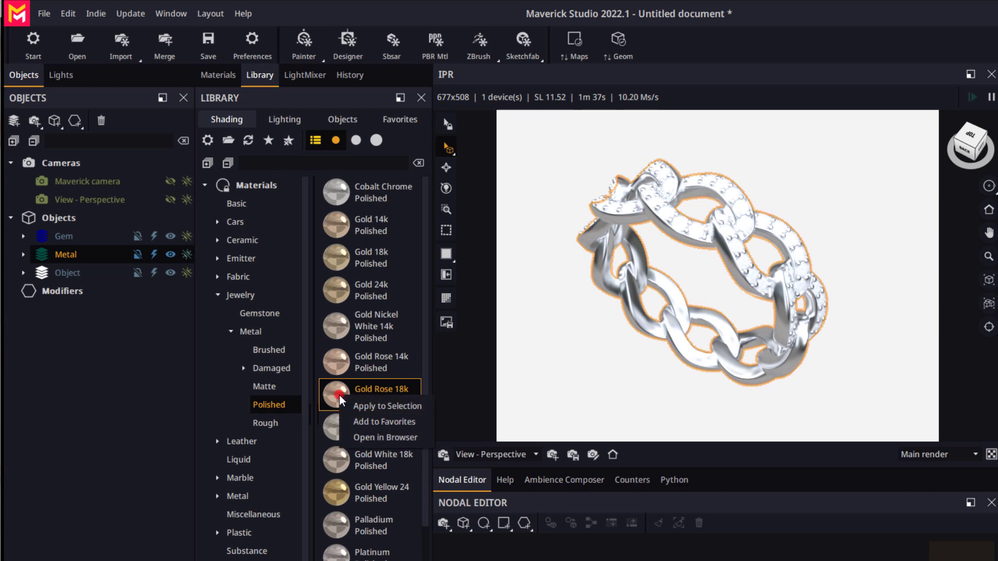
click(406, 406)
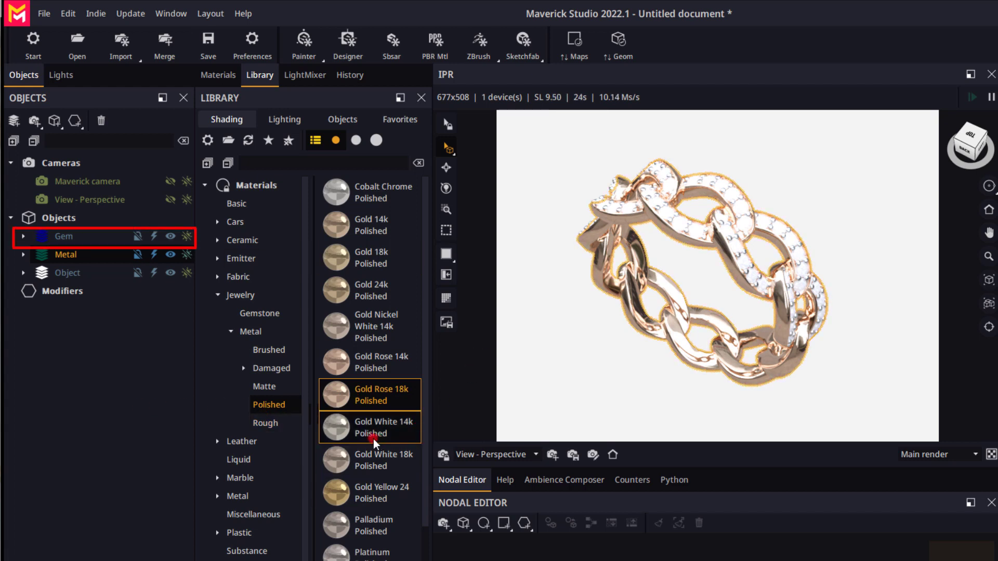
Apply the Diamond gemstone material to the whole Gem layer and clear the selection
click(60, 237)
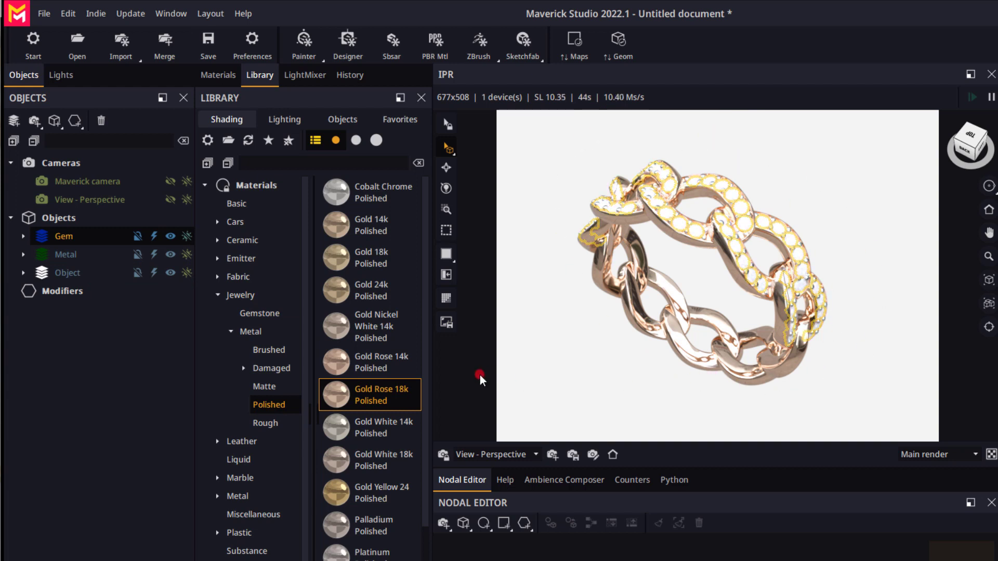
click(244, 314)
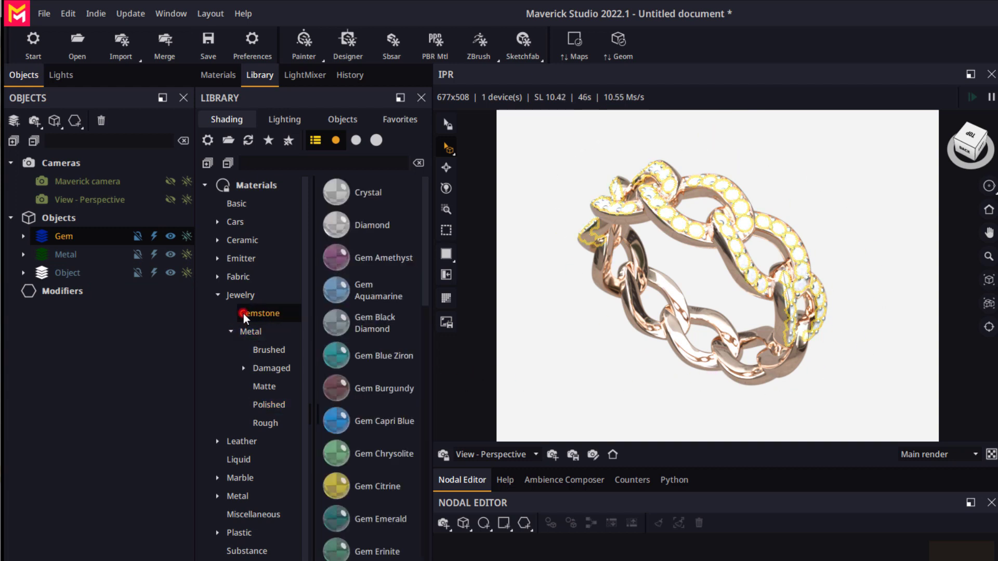
click(339, 228)
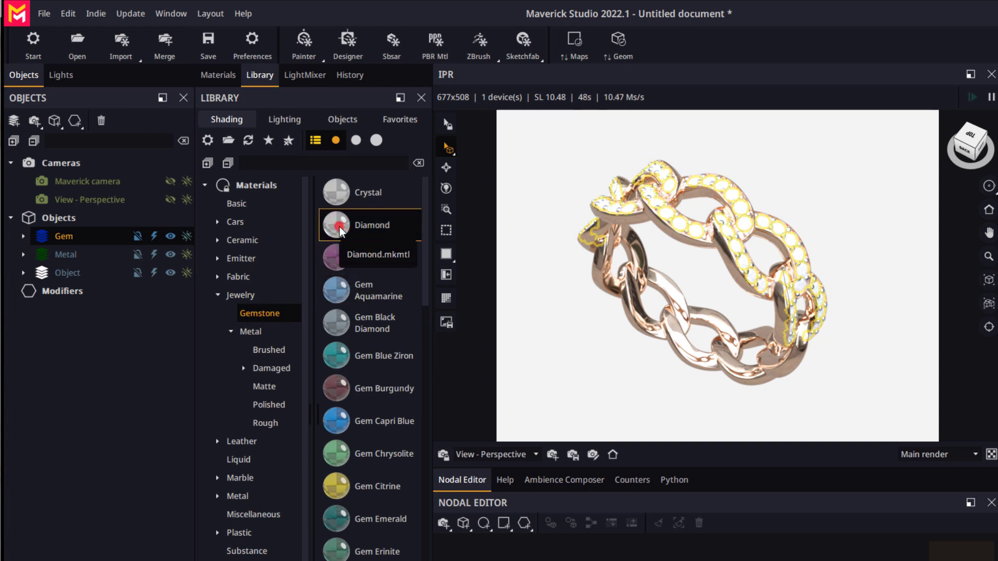
right_click(339, 227)
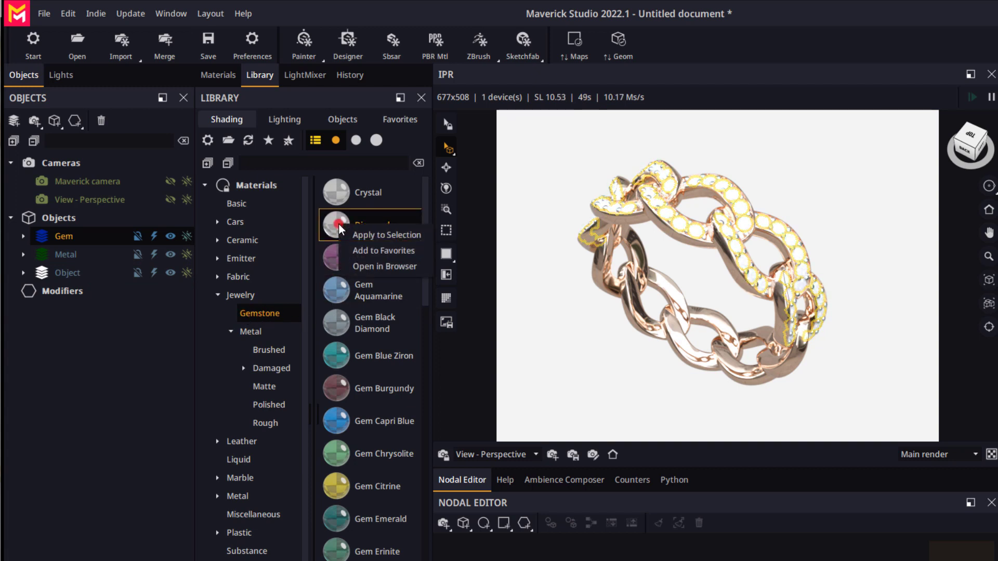
click(398, 237)
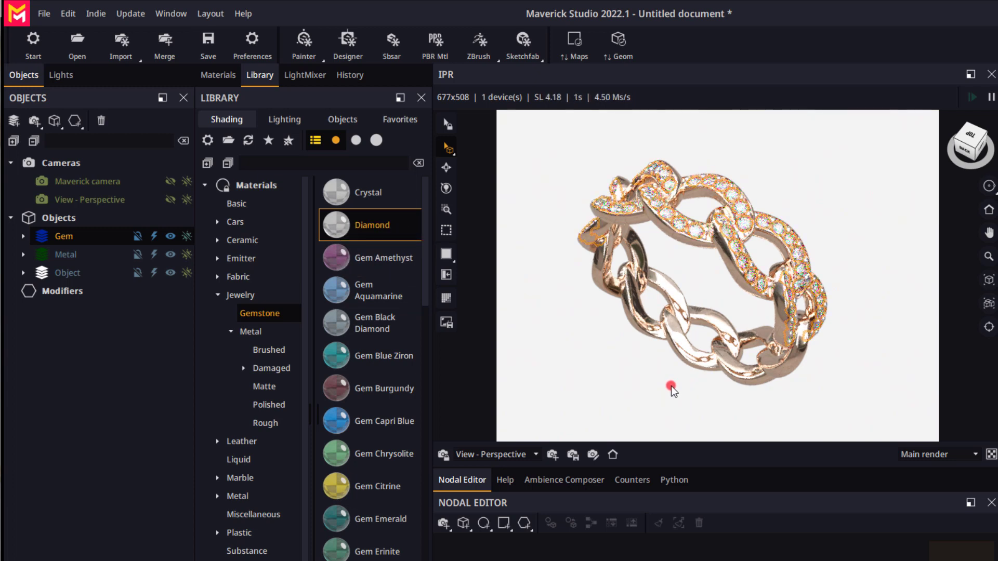
click(593, 376)
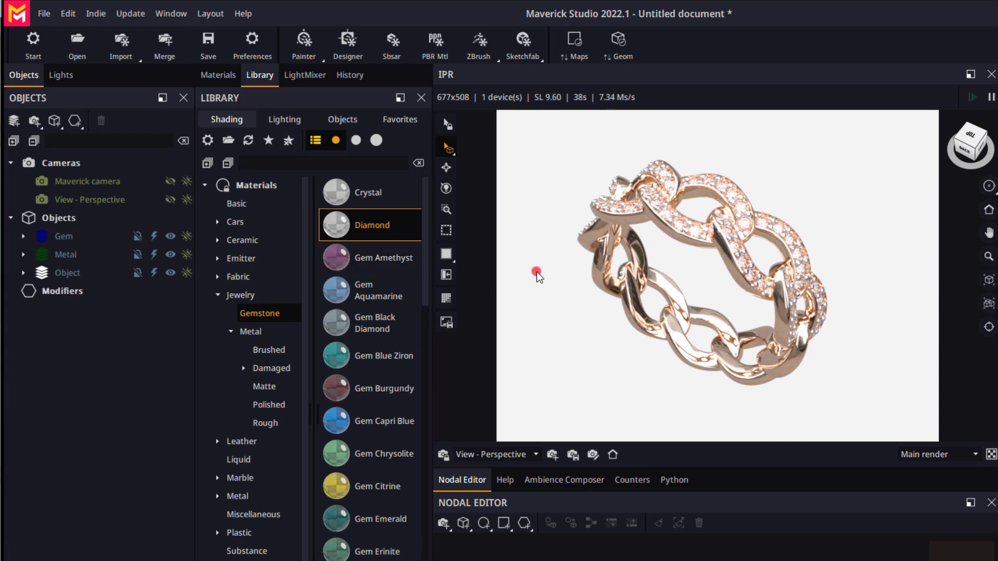
Apply the Gem Amethyst material to a single stone in the ring's upper link
click(679, 230)
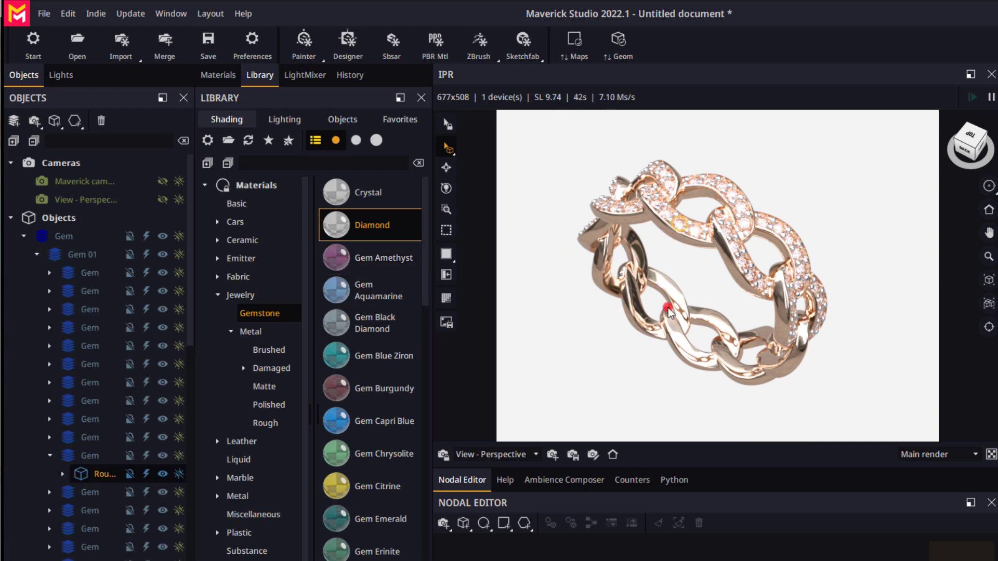
click(368, 256)
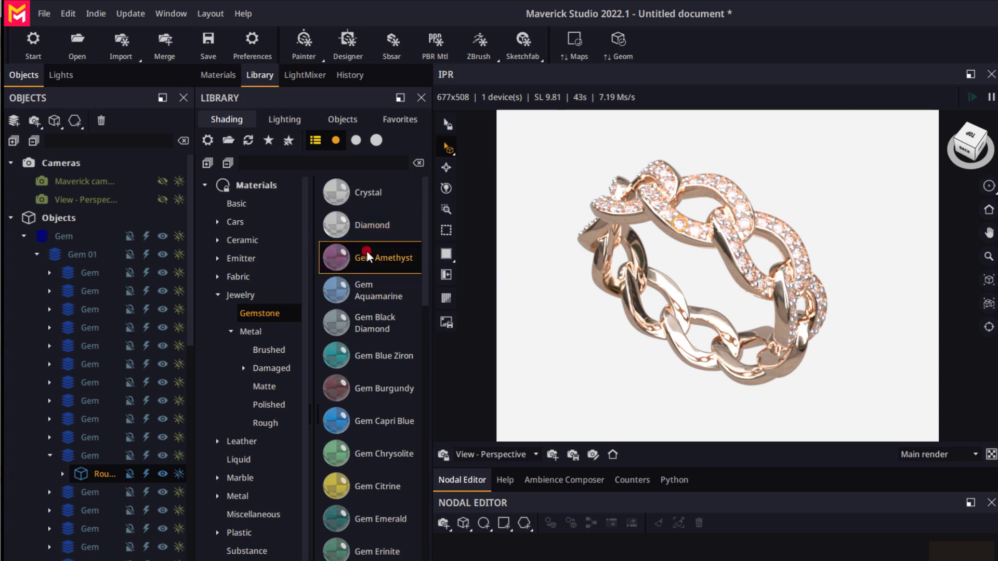
drag(368, 256, 678, 226)
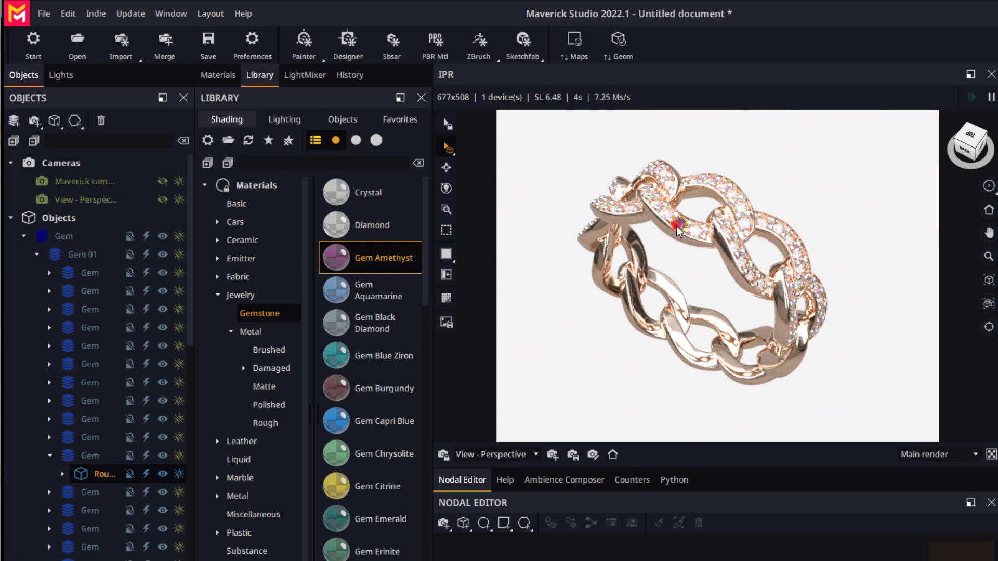
Reapply the Diamond material to that single stone, choosing Reuse for the name conflict
mouse_move(678, 229)
mouse_down()
mouse_move(335, 194)
mouse_move(343, 228)
mouse_move(576, 213)
mouse_move(681, 229)
mouse_up()
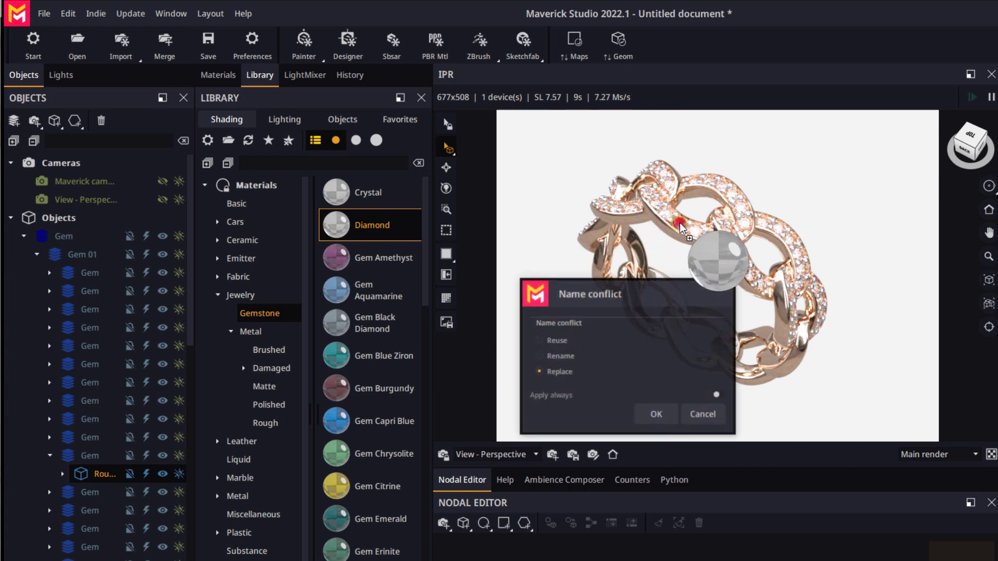
click(539, 340)
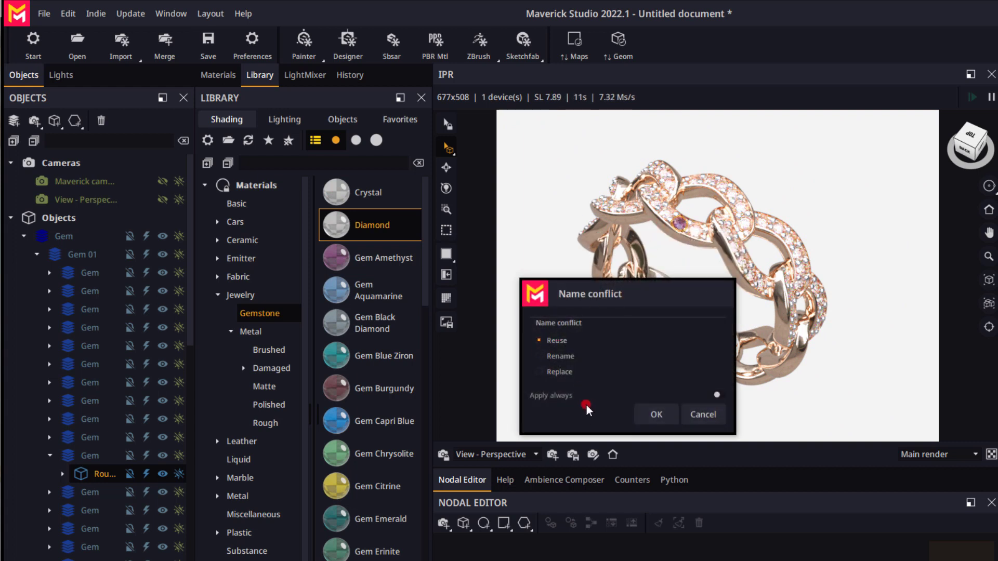
click(669, 415)
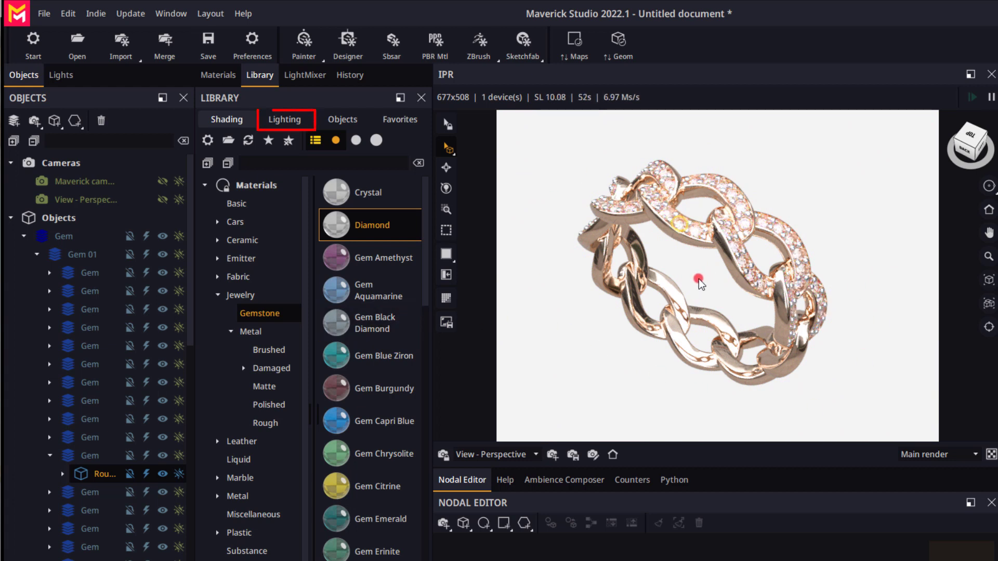
Browse the Black, Lightbox, White Room and White SC studio ambiences in the lighting library
click(279, 121)
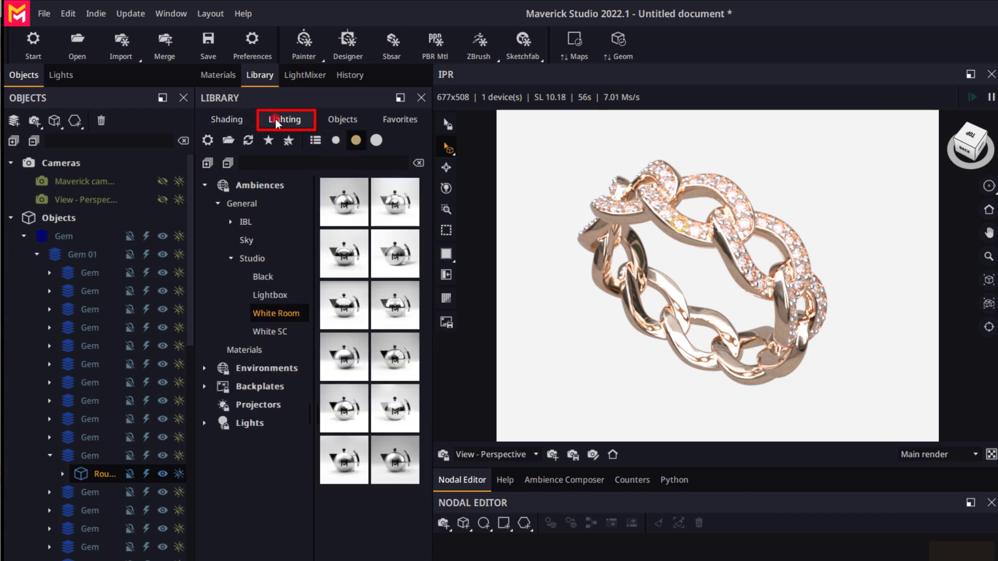
click(262, 202)
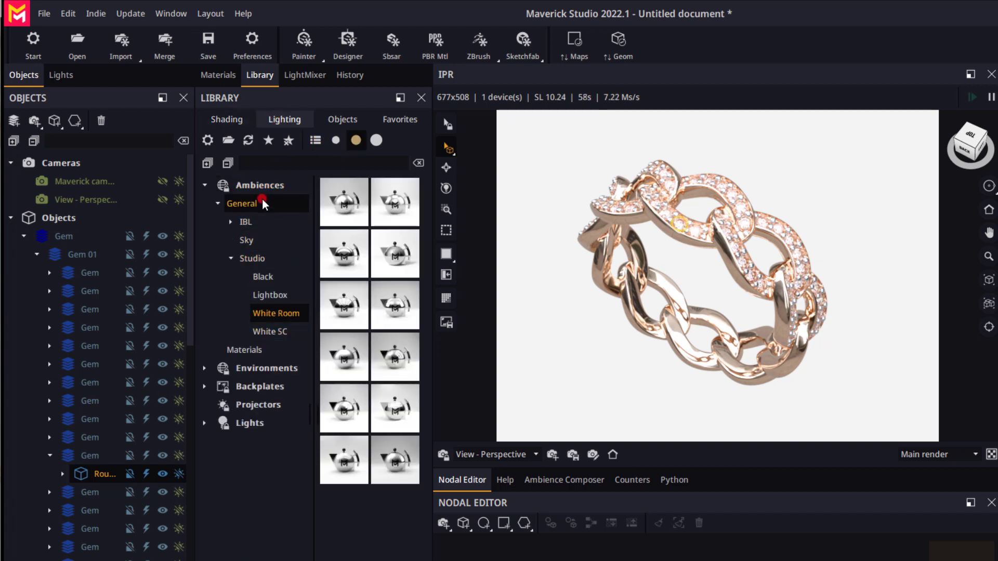
click(254, 258)
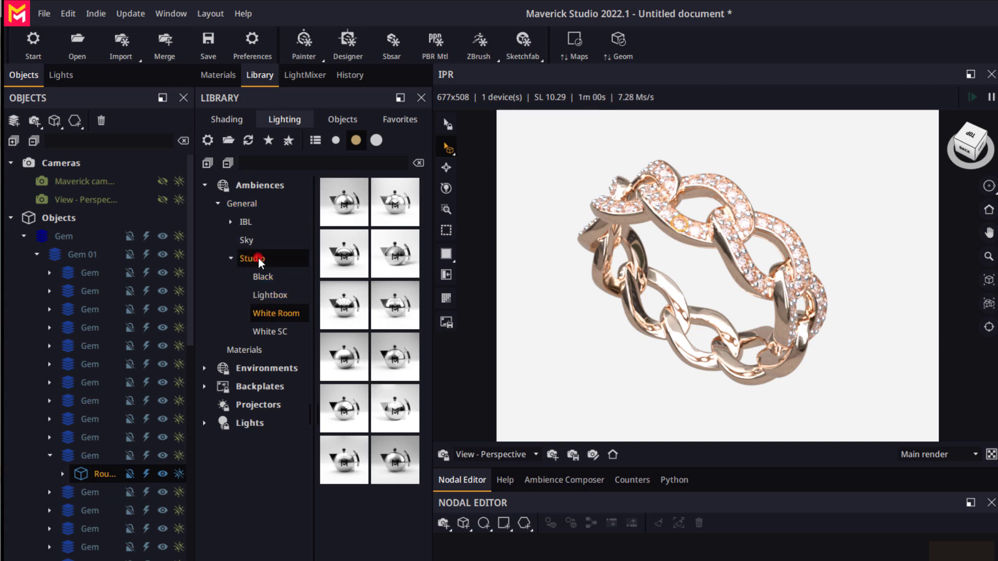
click(262, 277)
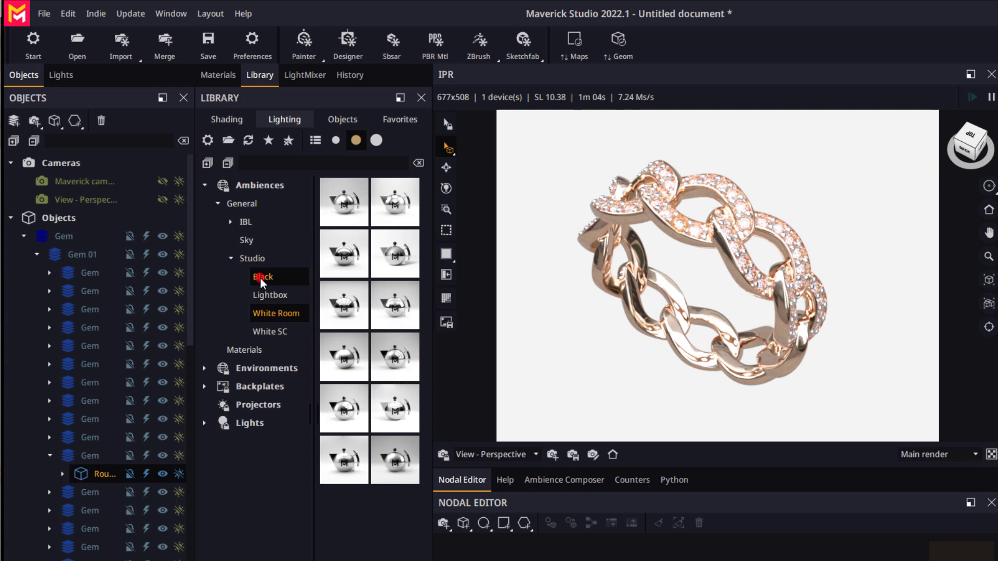
click(260, 274)
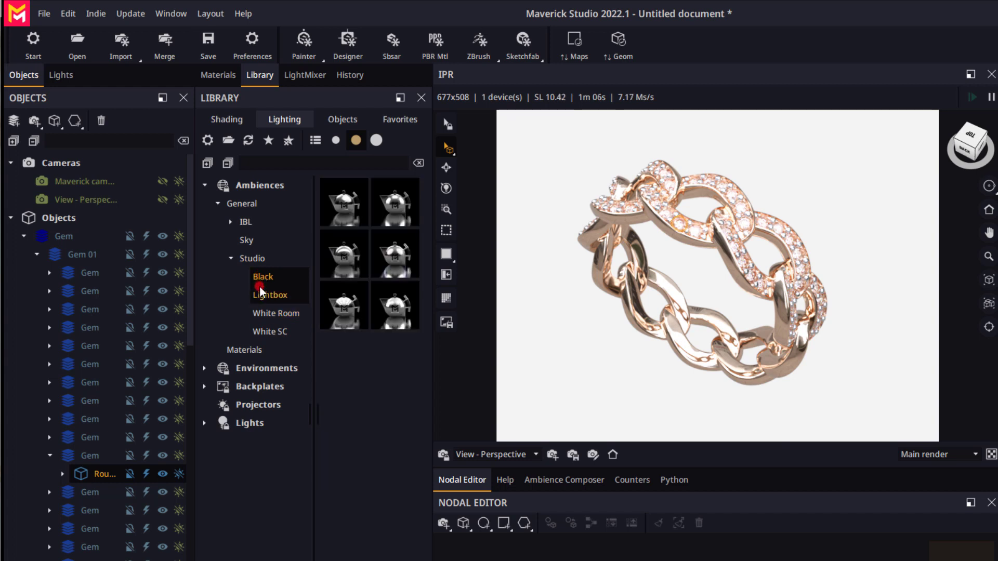
click(264, 295)
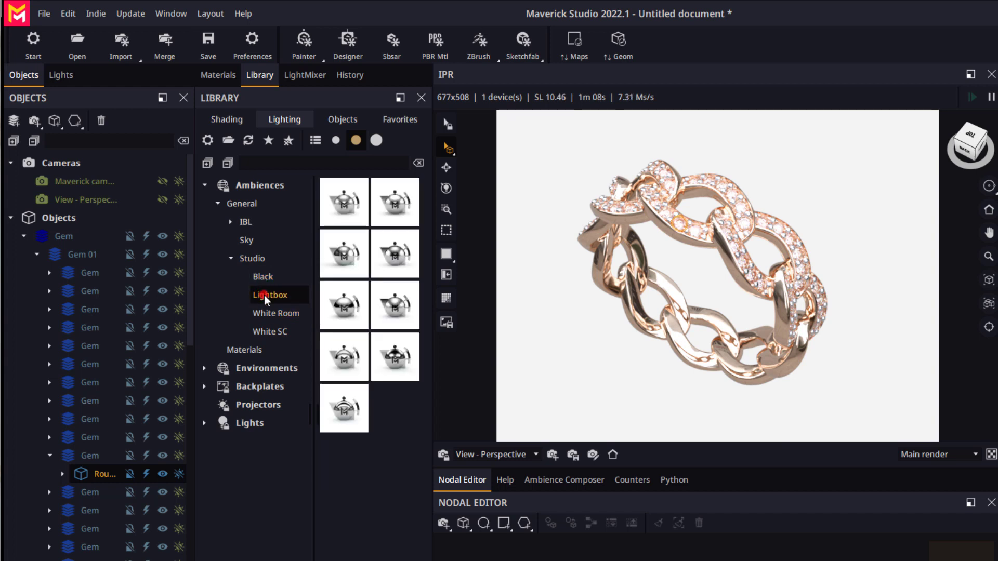
click(270, 313)
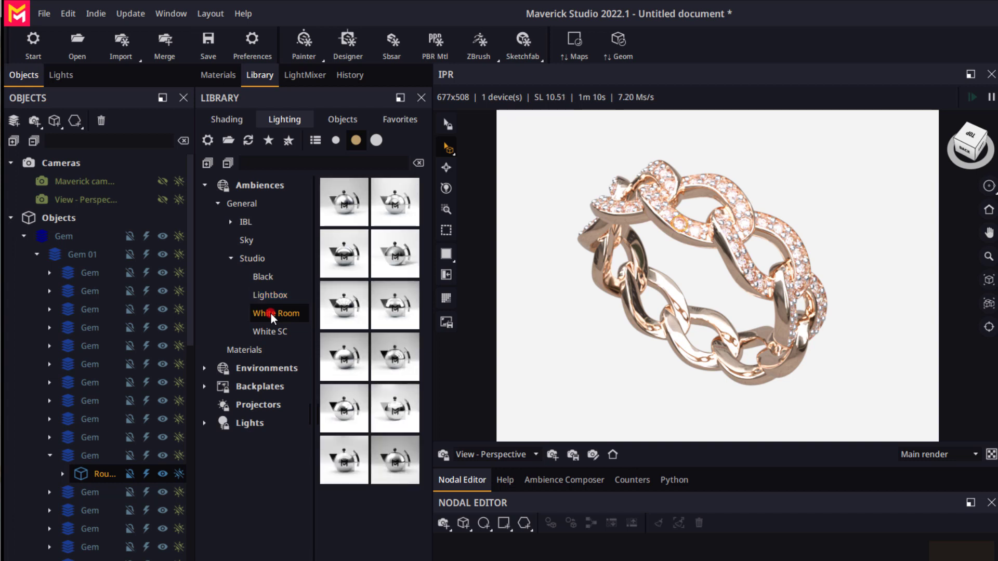
click(269, 333)
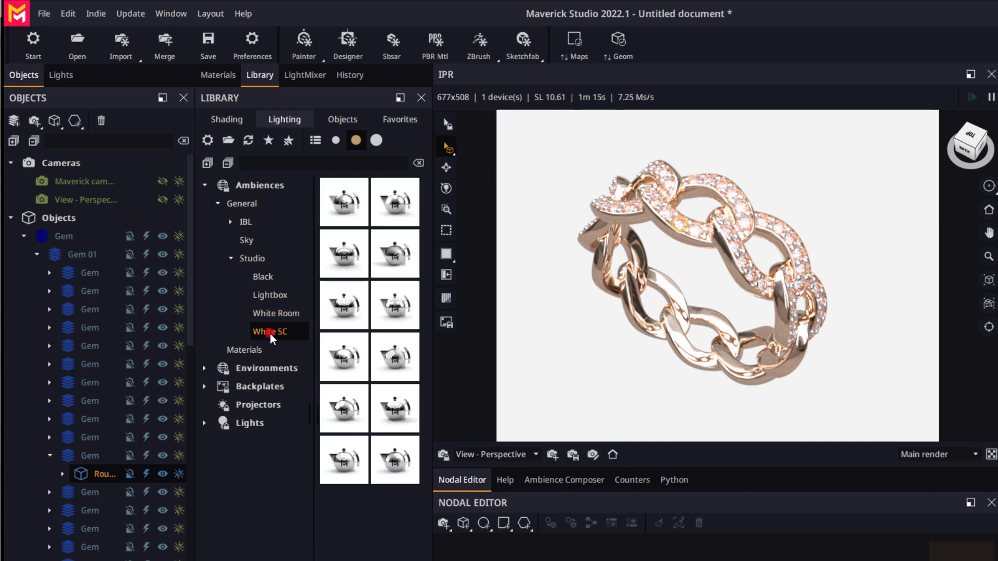
Apply the Studio White SC B ambience from the White SC set to the ring scene
click(344, 257)
click(388, 212)
click(246, 262)
click(266, 328)
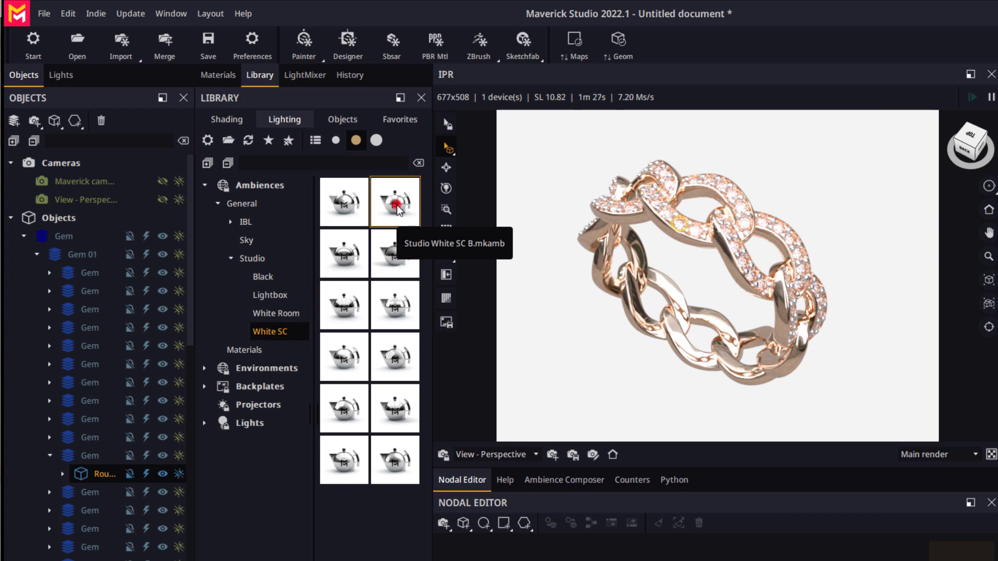
drag(397, 205, 562, 354)
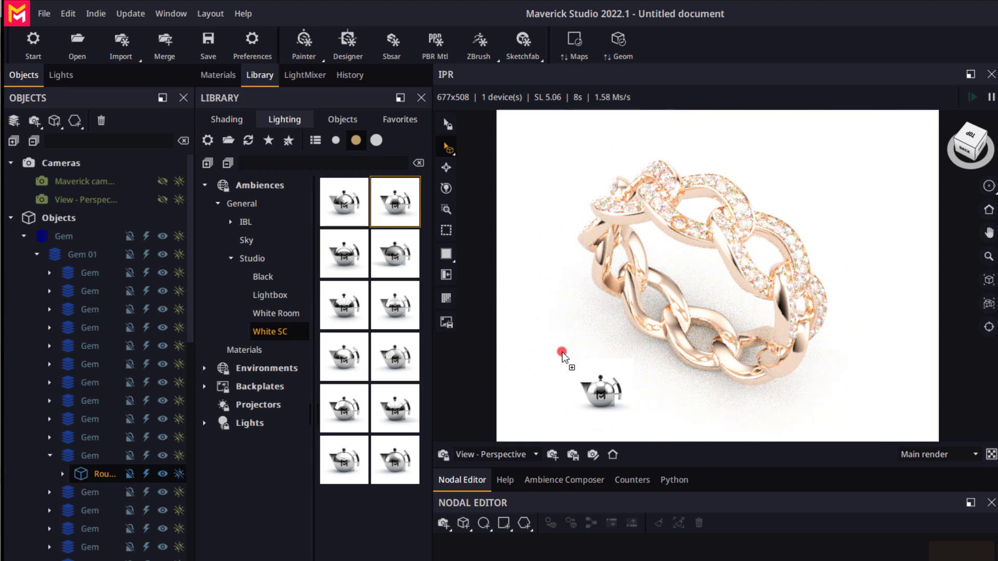
drag(562, 353, 562, 353)
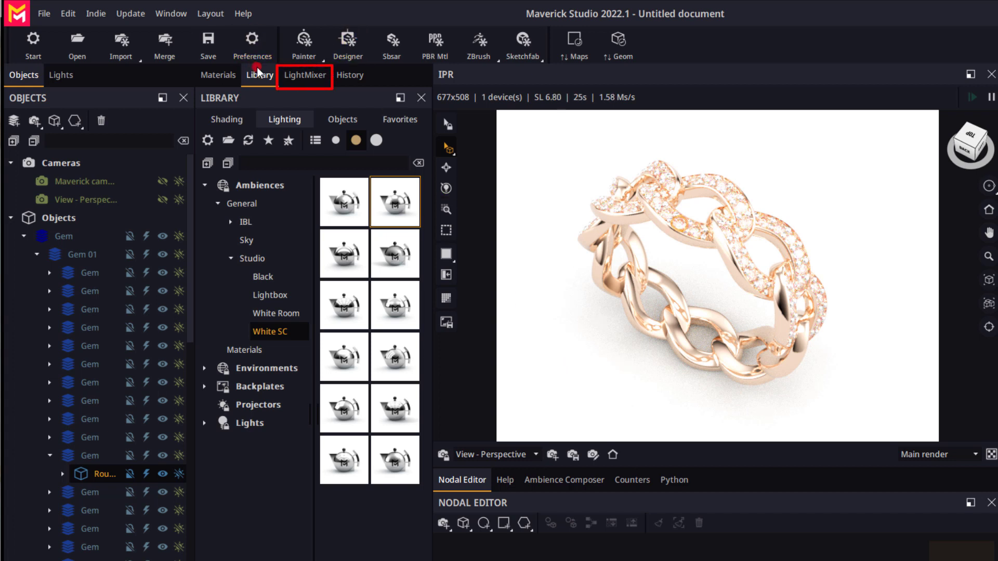
Engage the LightMixer, mute and unmute Channel 1 to check the back light, and reduce its power to about 0.356
click(307, 77)
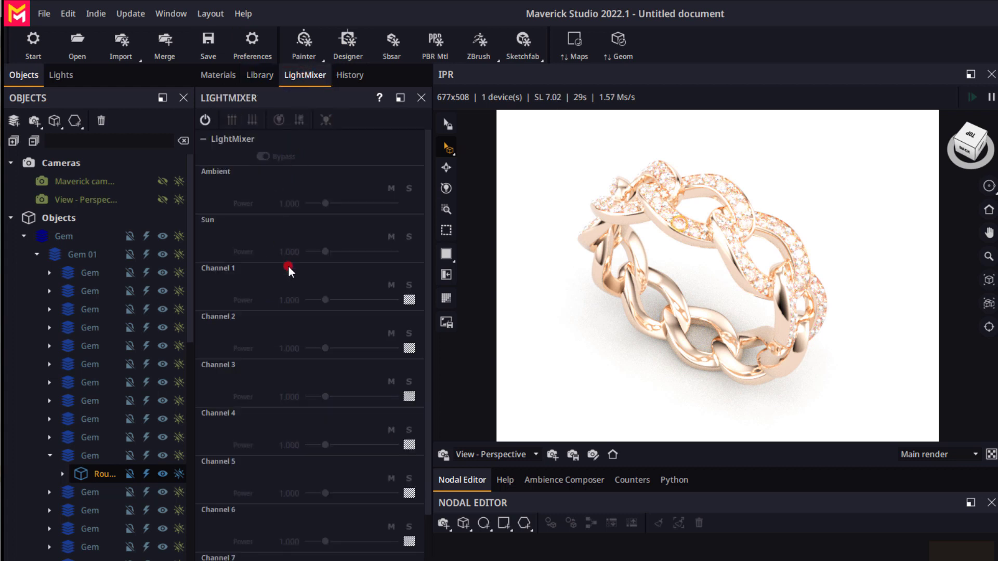
click(204, 126)
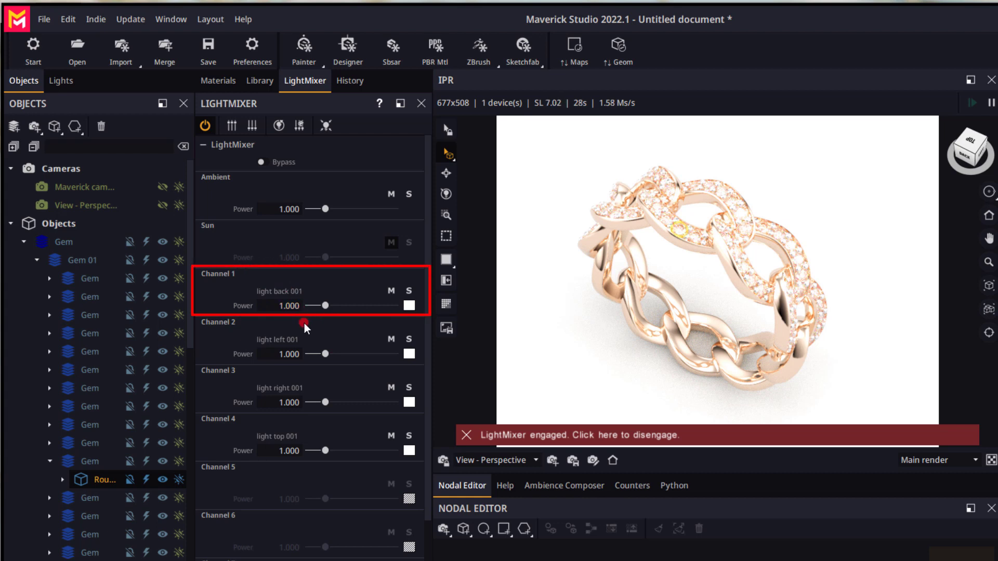
click(391, 290)
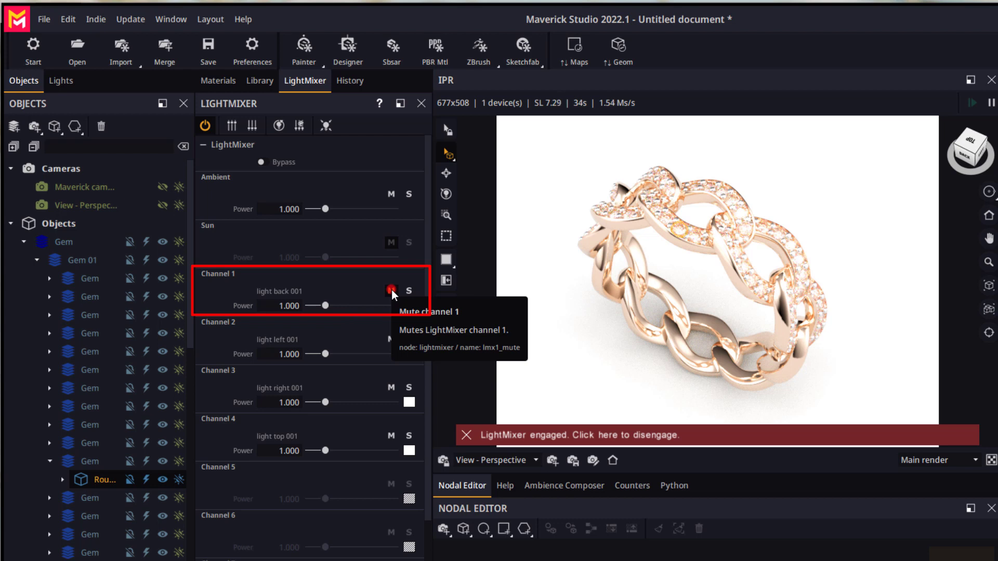
click(391, 290)
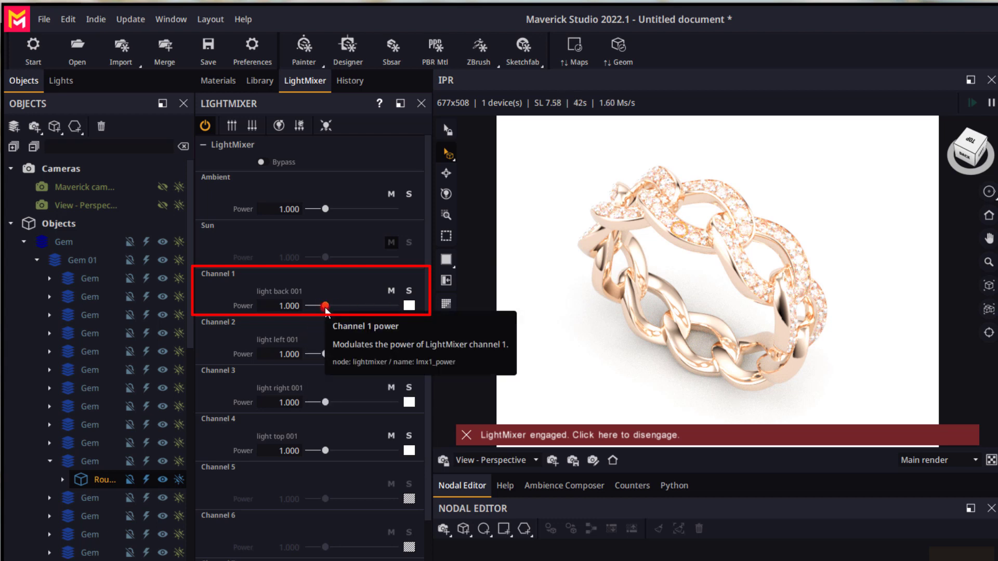
drag(325, 308, 319, 310)
Mute and unmute Channel 2 to check the left light, and reduce its power to about 0.314
click(391, 340)
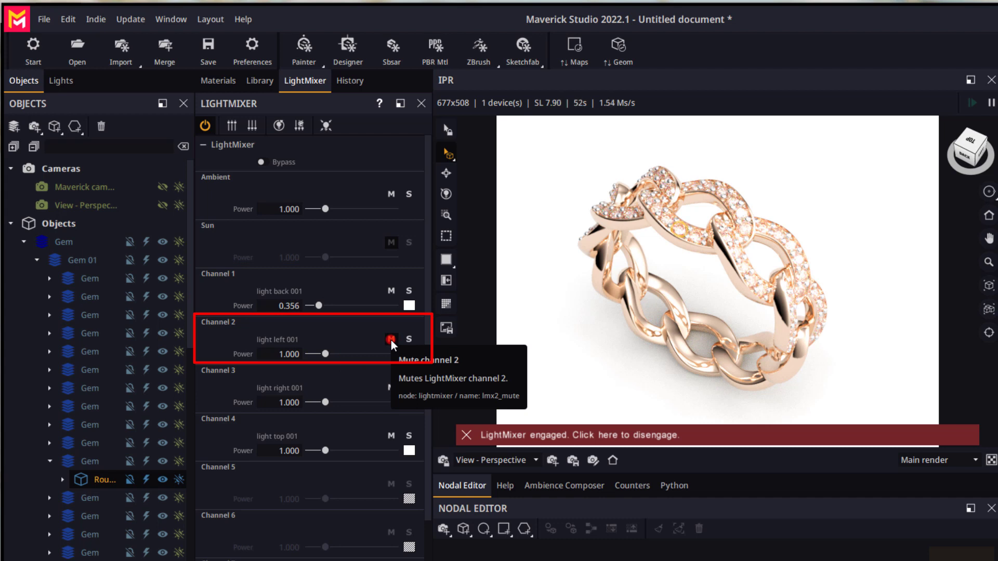
click(391, 340)
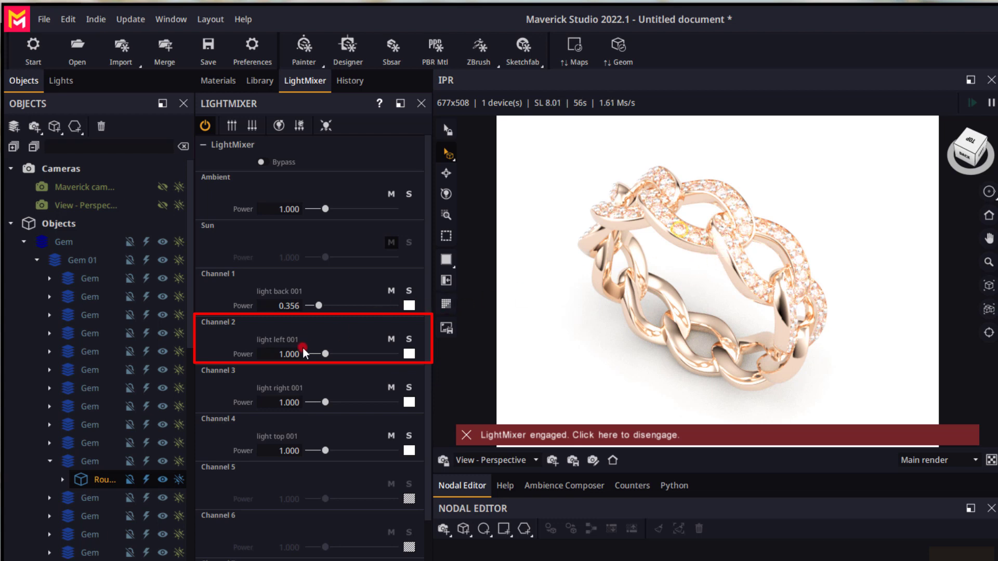
drag(326, 354, 320, 357)
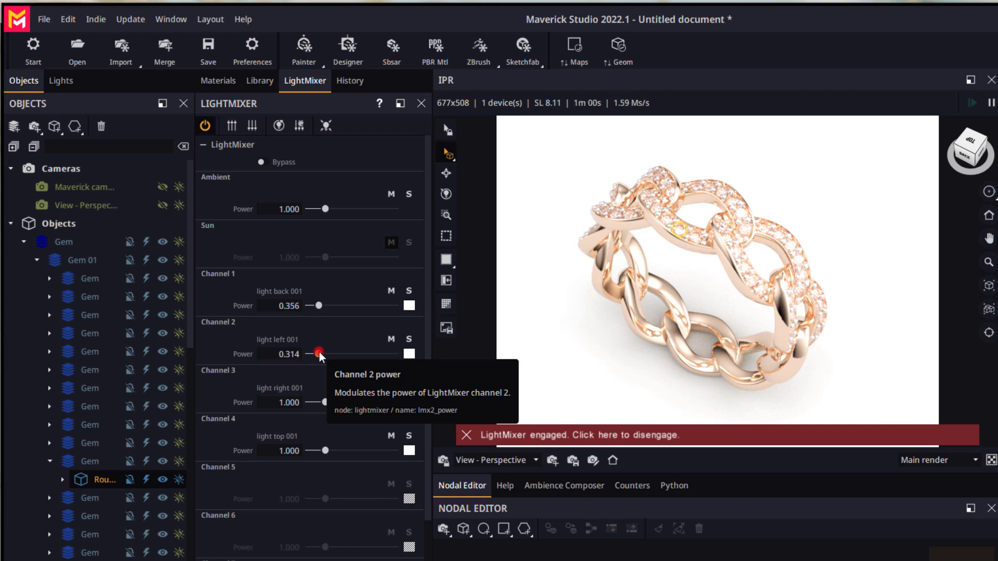
Mute and unmute Channel 3 to check the right light, and reduce its power to about 0.314
click(393, 388)
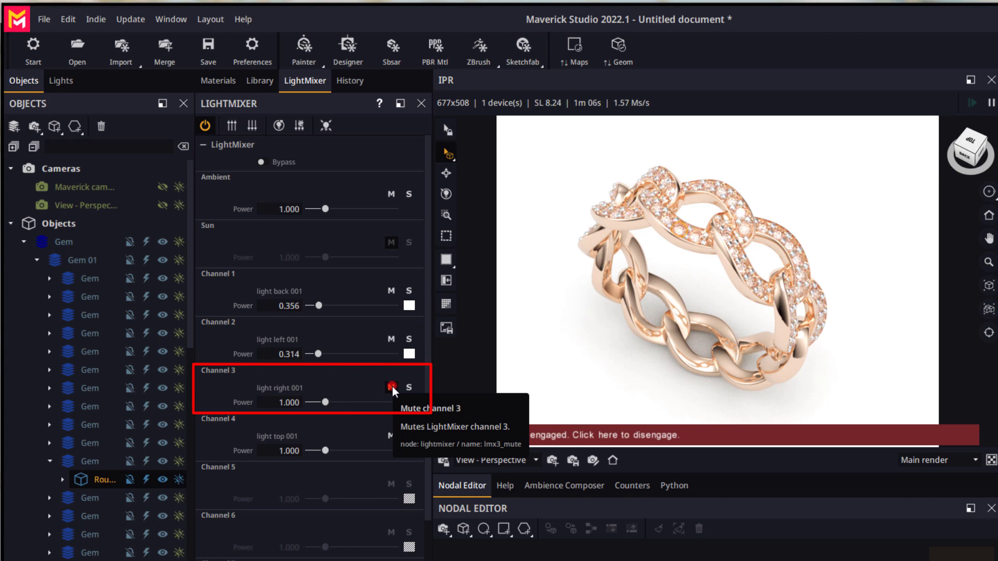
click(392, 387)
drag(325, 402, 322, 403)
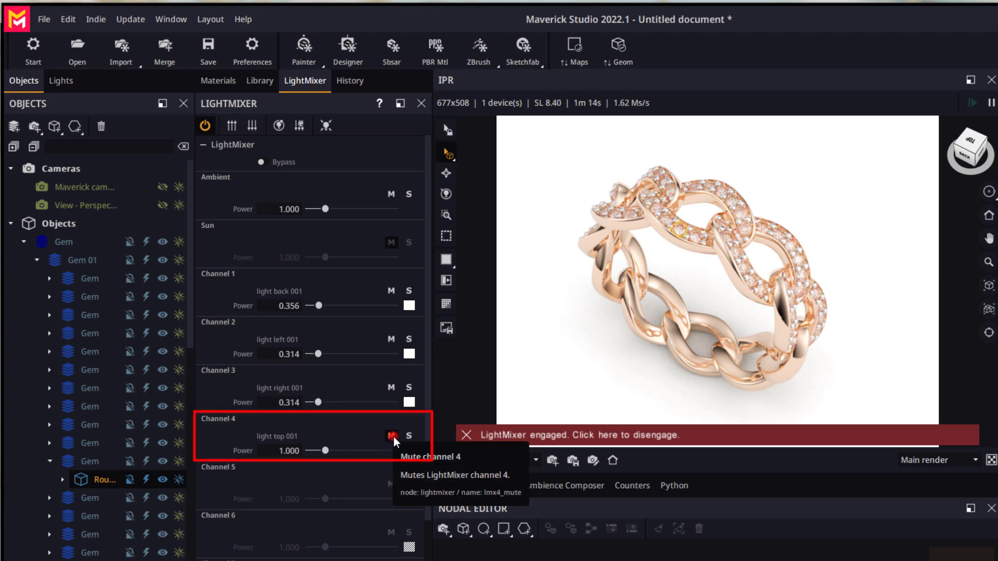
Reduce the Channel 4 top light's power to about 0.401 and disengage the LightMixer, consolidating its changes
drag(325, 451, 323, 456)
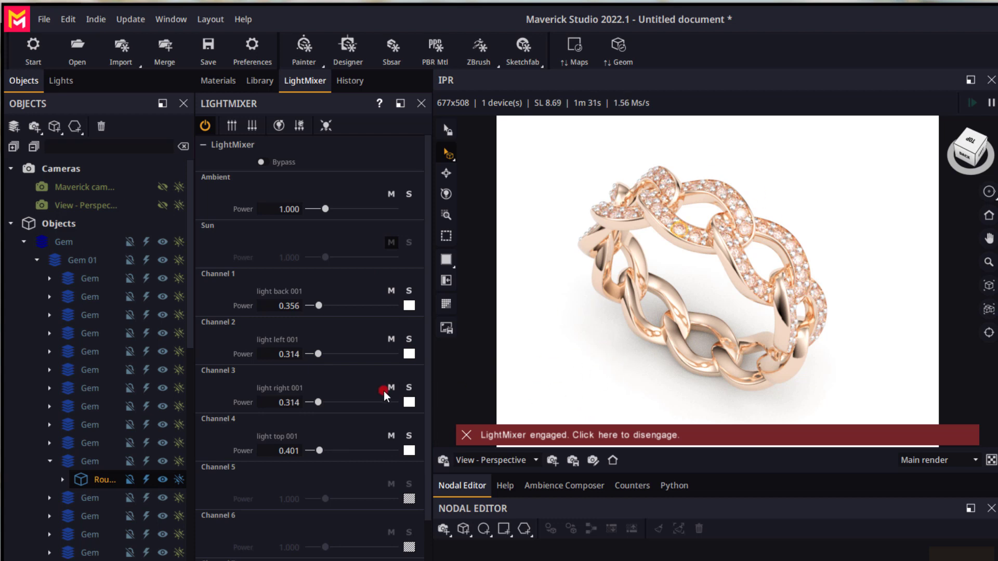
click(205, 126)
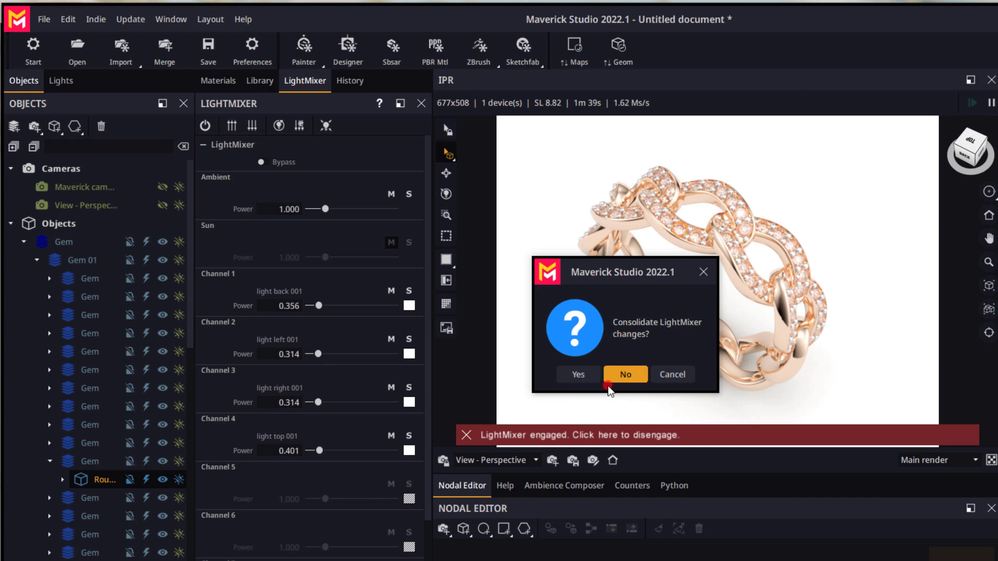
click(576, 375)
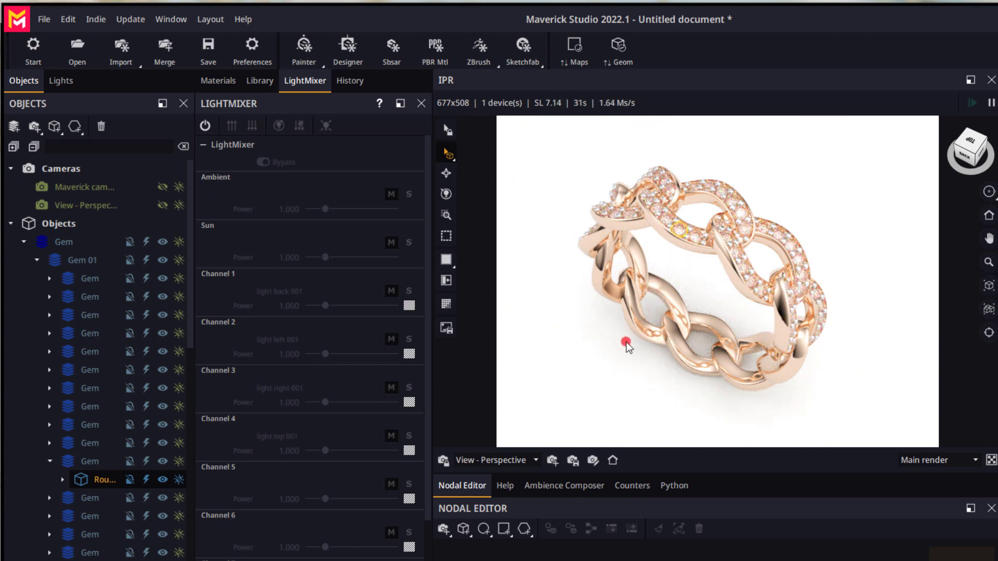
Find the Marble A materials in the shading library and apply Marble A Light Gray to the floor
click(256, 81)
click(227, 127)
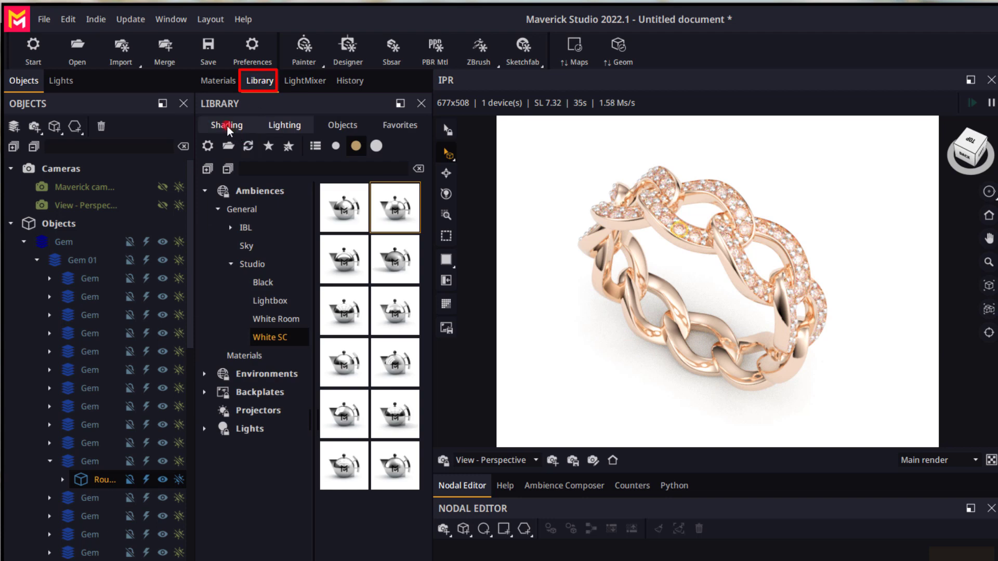
click(216, 301)
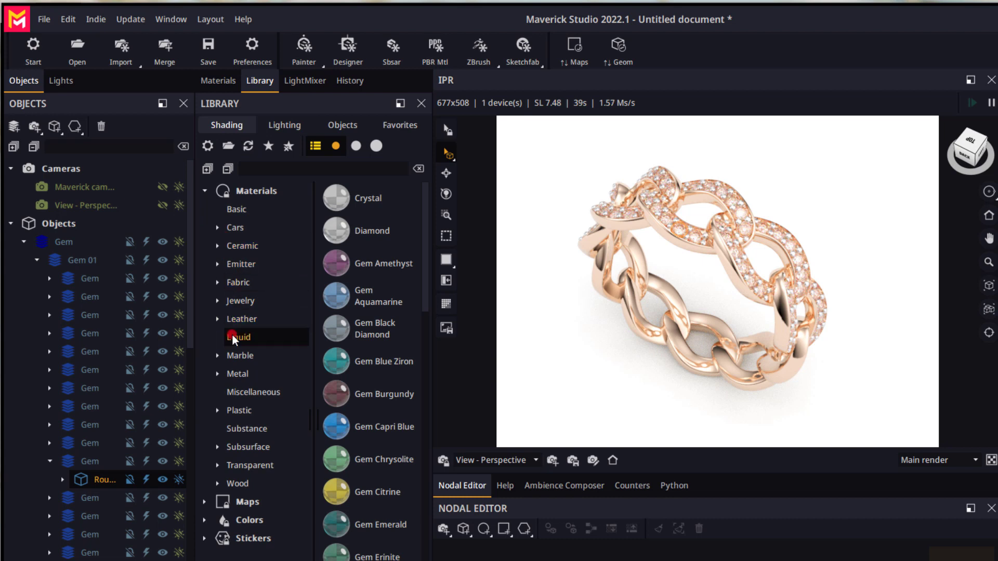
click(236, 454)
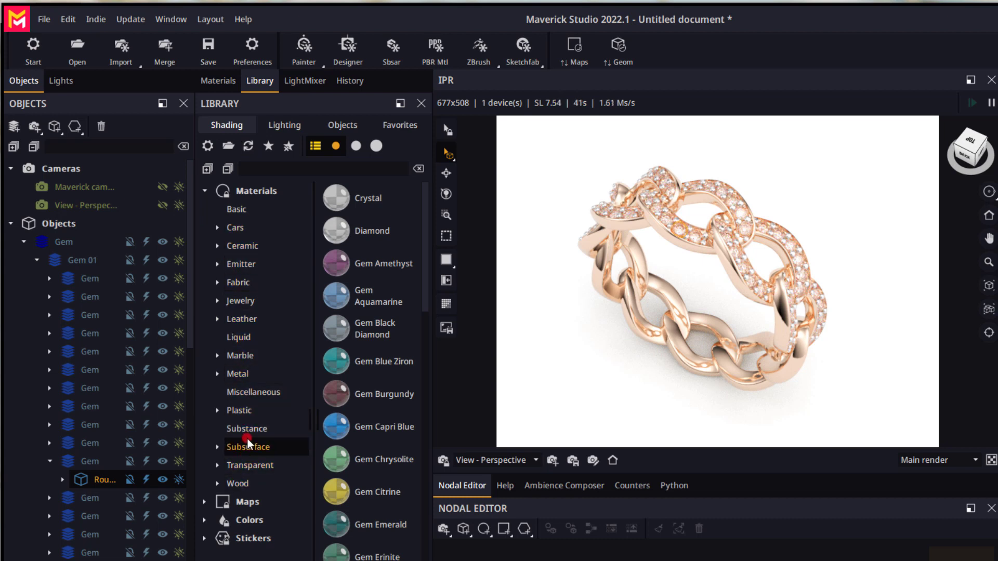
click(240, 448)
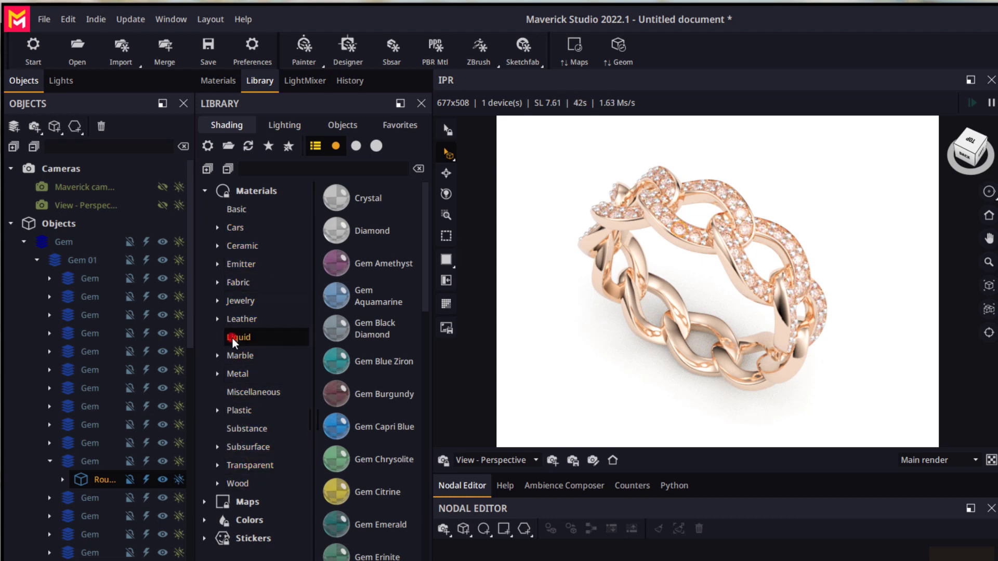
click(227, 373)
click(221, 359)
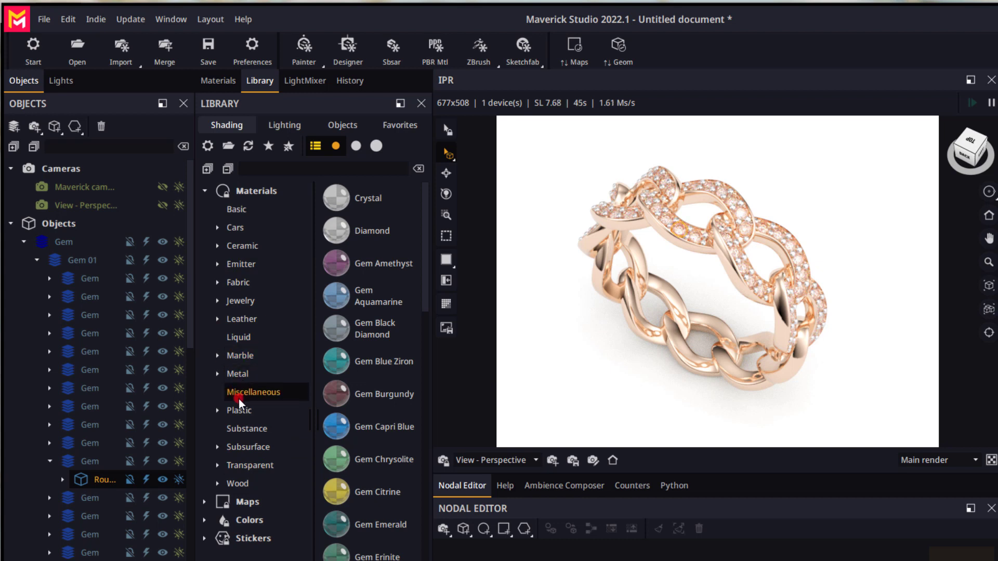
click(217, 358)
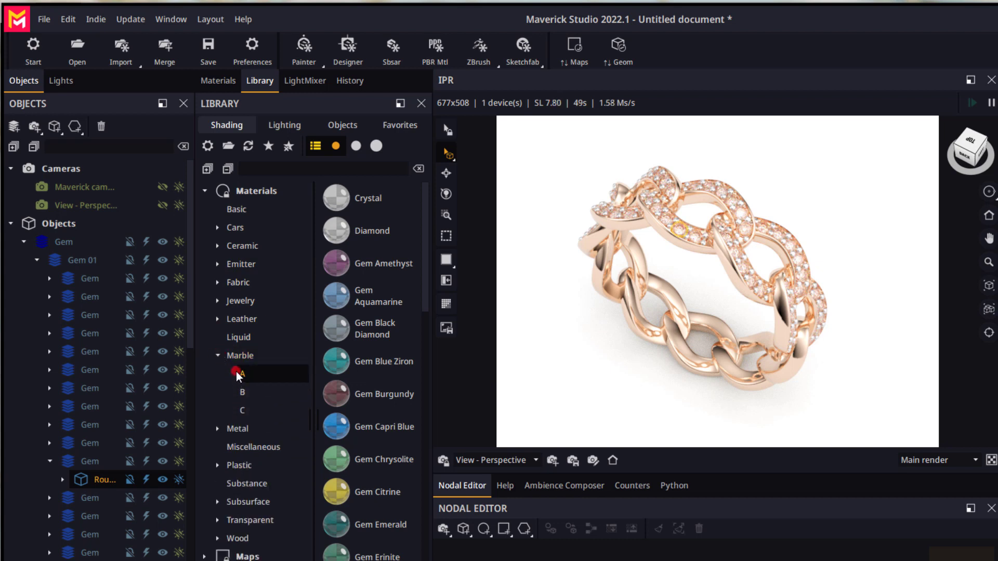
click(240, 373)
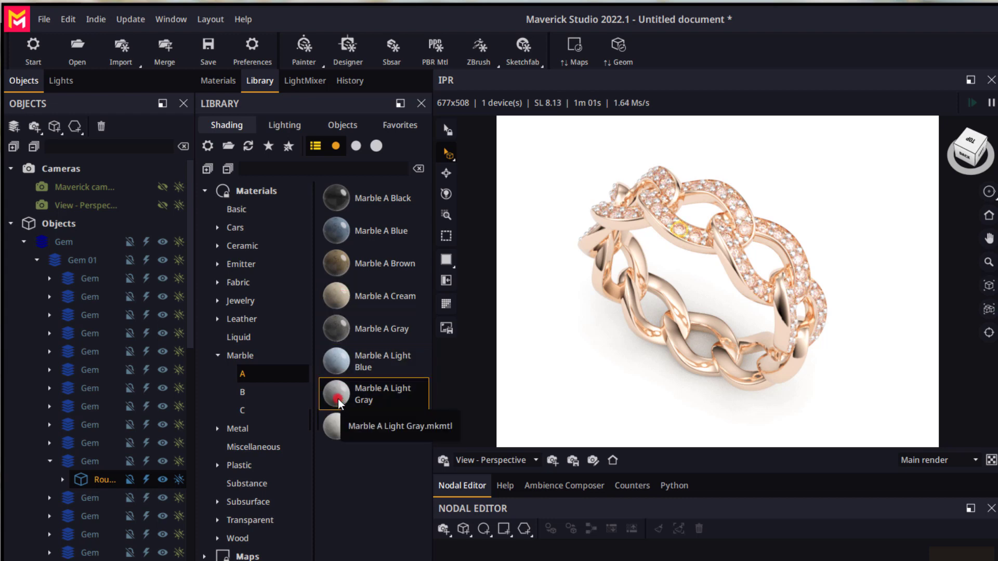
drag(338, 403, 563, 369)
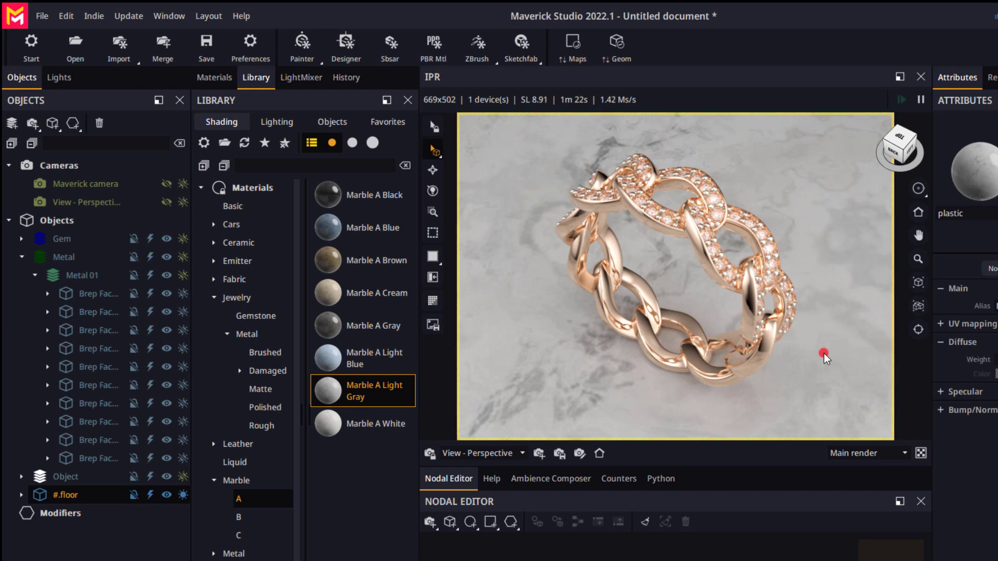
Inspect the ring on the marble floor through the View - Perspective and Maverick cameras, orbiting in each, and return to View - Perspective
drag(823, 356, 546, 251)
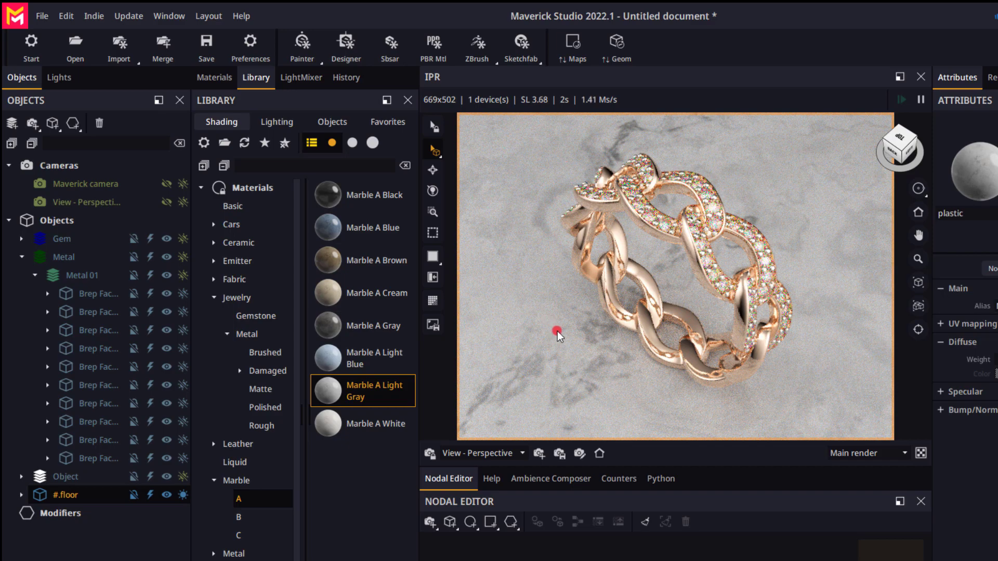
drag(557, 335, 596, 334)
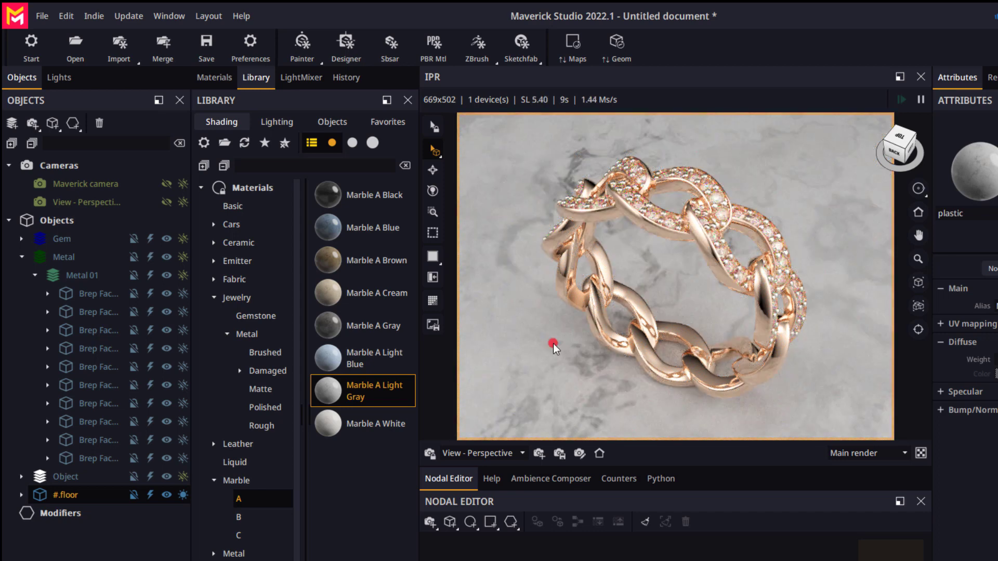
click(96, 201)
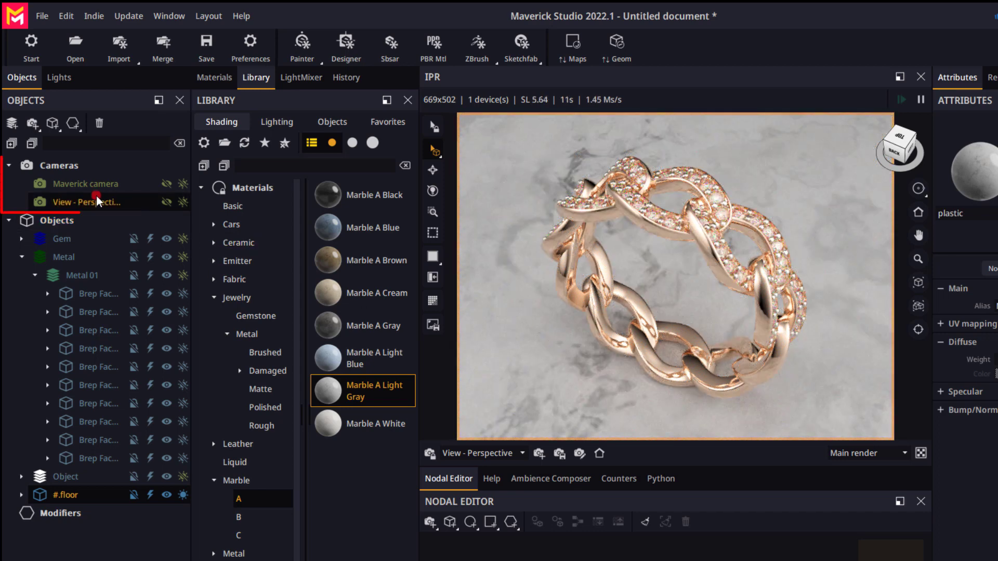
click(71, 185)
click(75, 203)
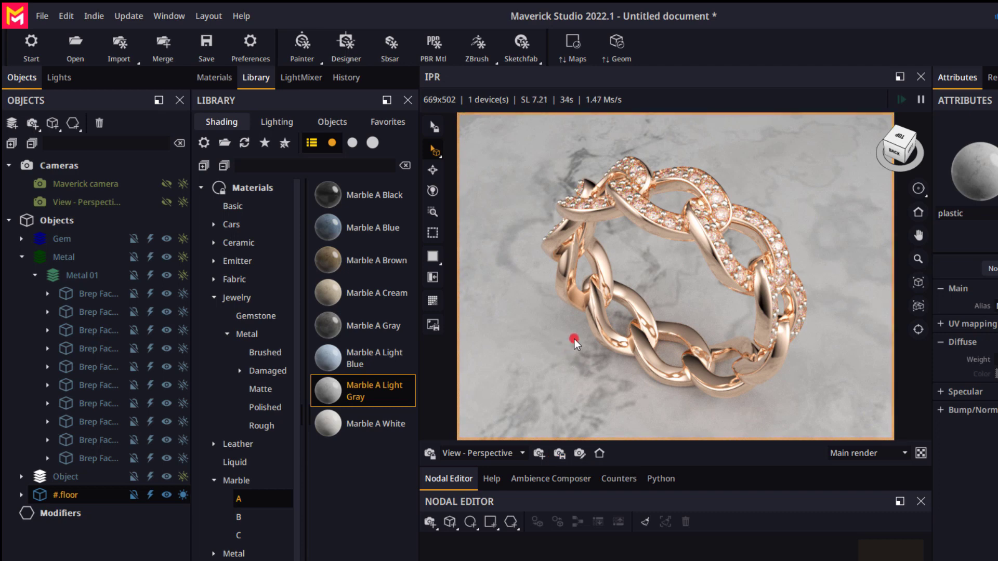
click(494, 453)
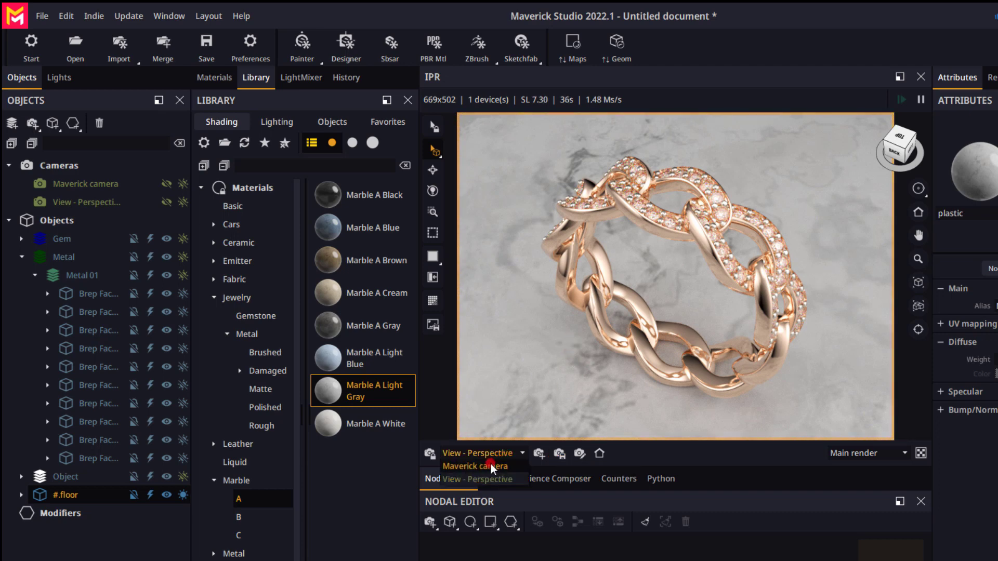
click(492, 466)
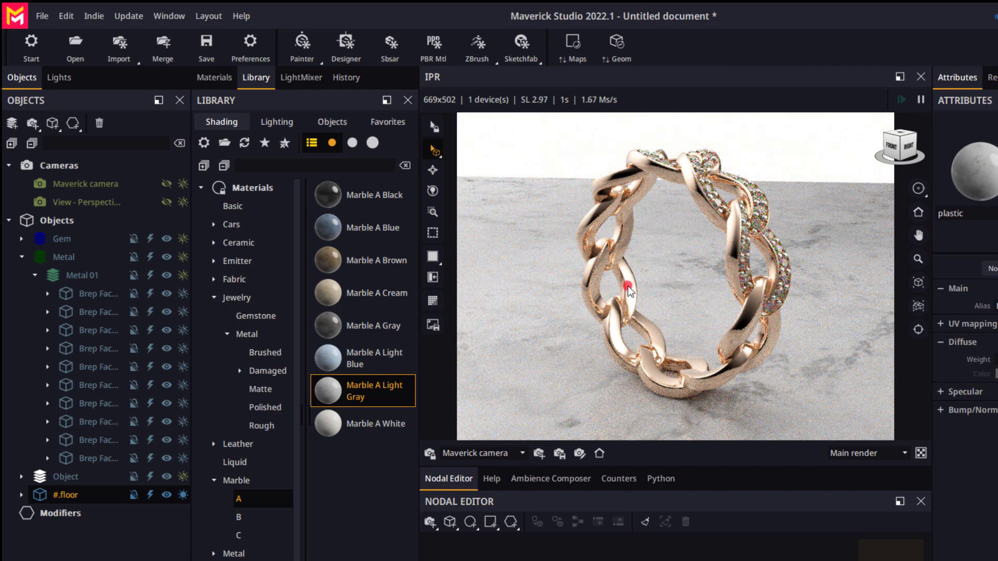
drag(652, 275, 660, 310)
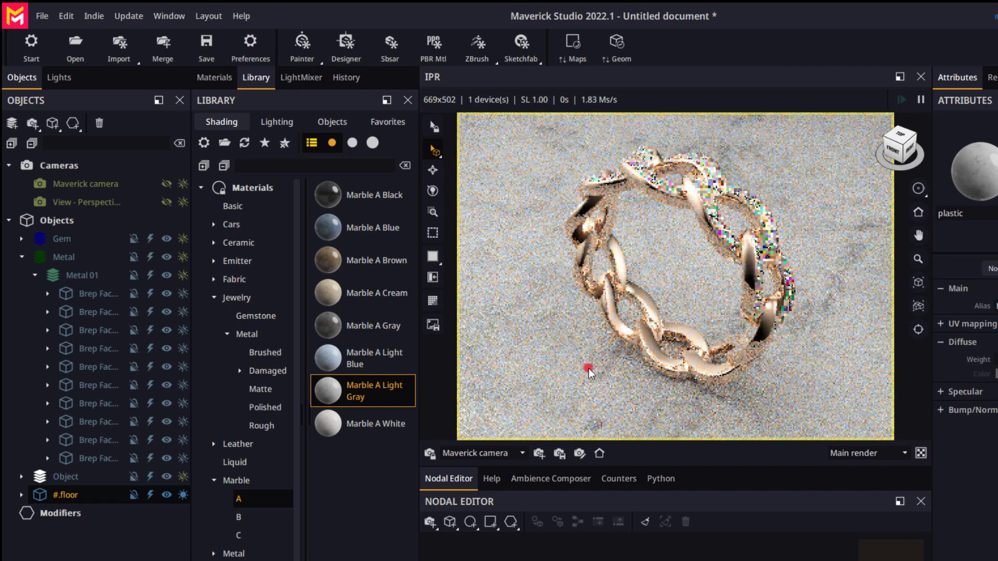
click(475, 453)
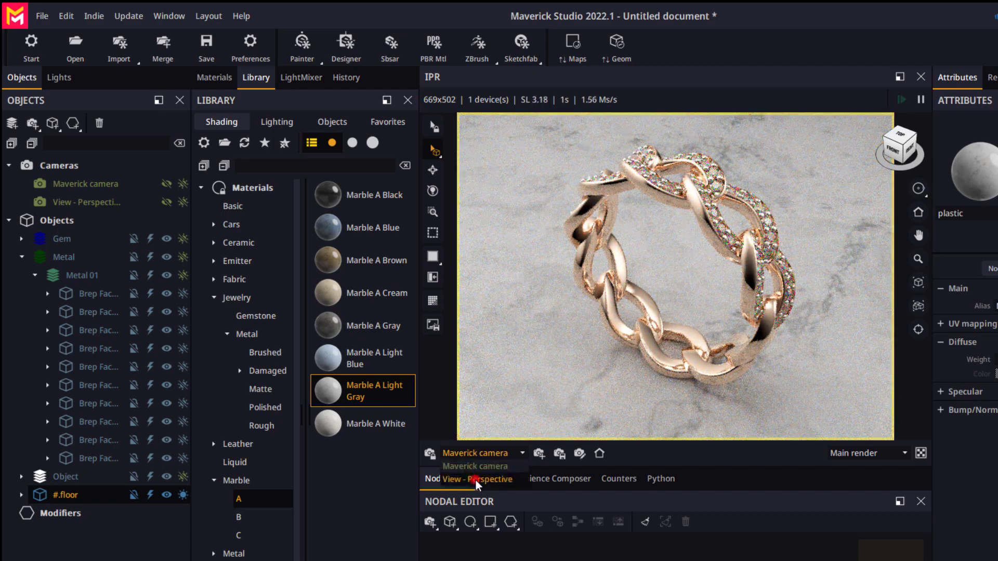
click(476, 479)
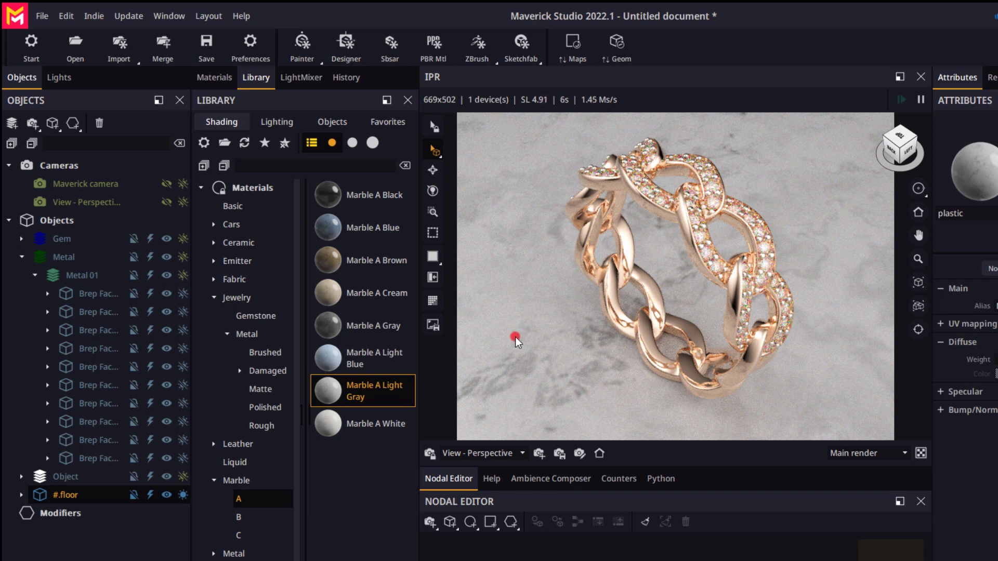
Create a new camera from the current perspective view and try to rename its alias
click(542, 454)
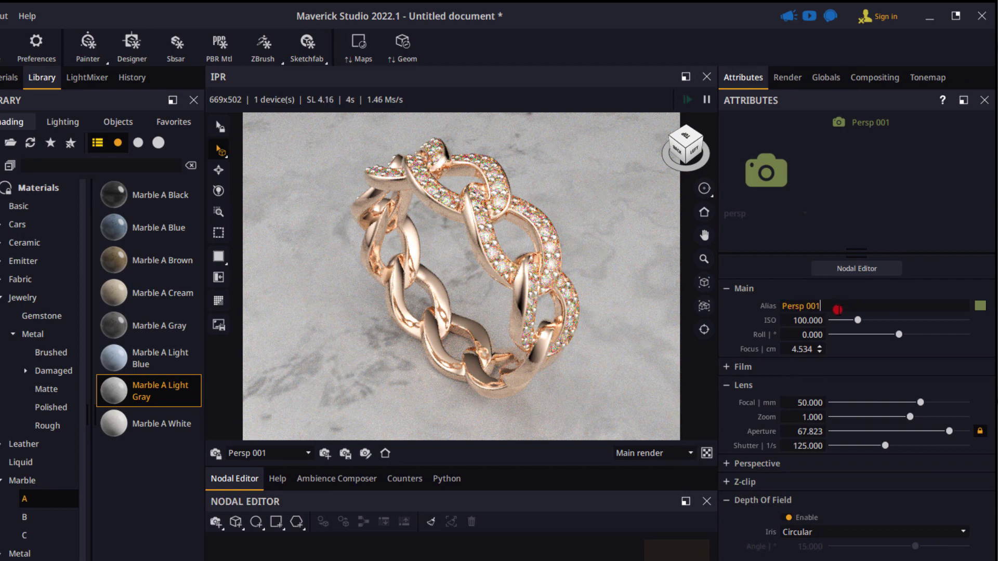
key(BackSpace)
key(BackSpace)
key(BackSpace)
click(787, 364)
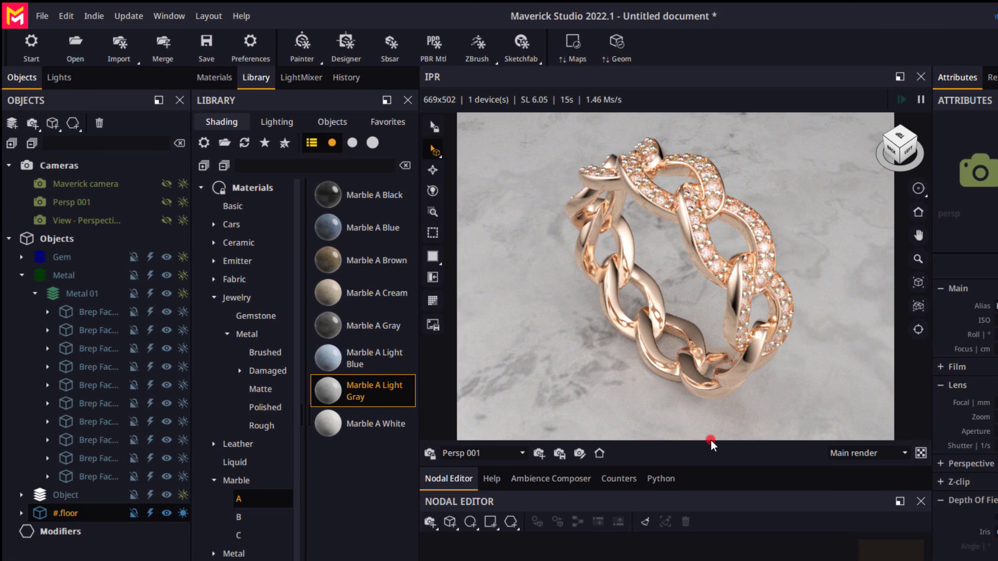
Orbit the ring in the Persp 001 camera and compare it with the View - Perspective and Maverick cameras, ending on View - Perspective
click(575, 333)
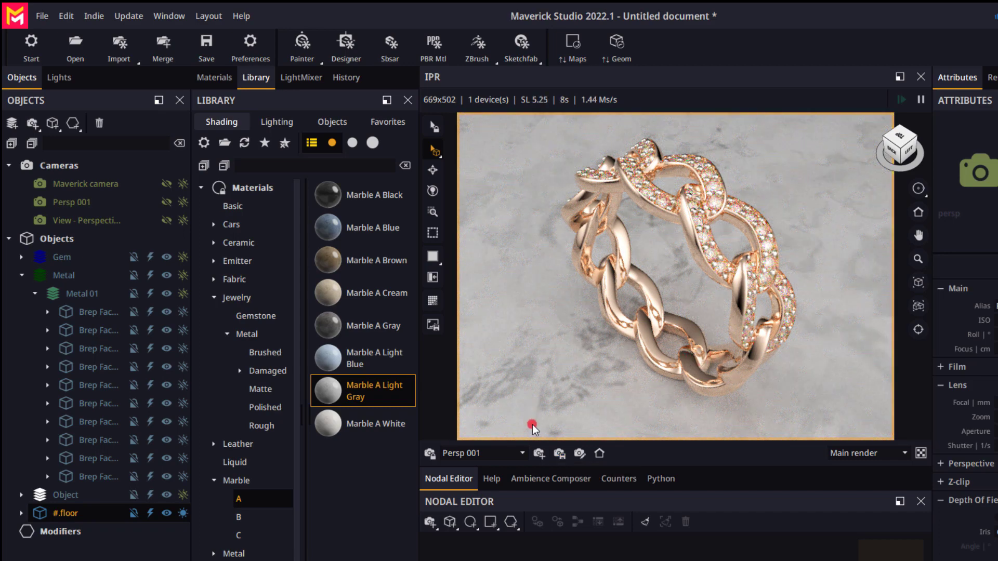
click(521, 452)
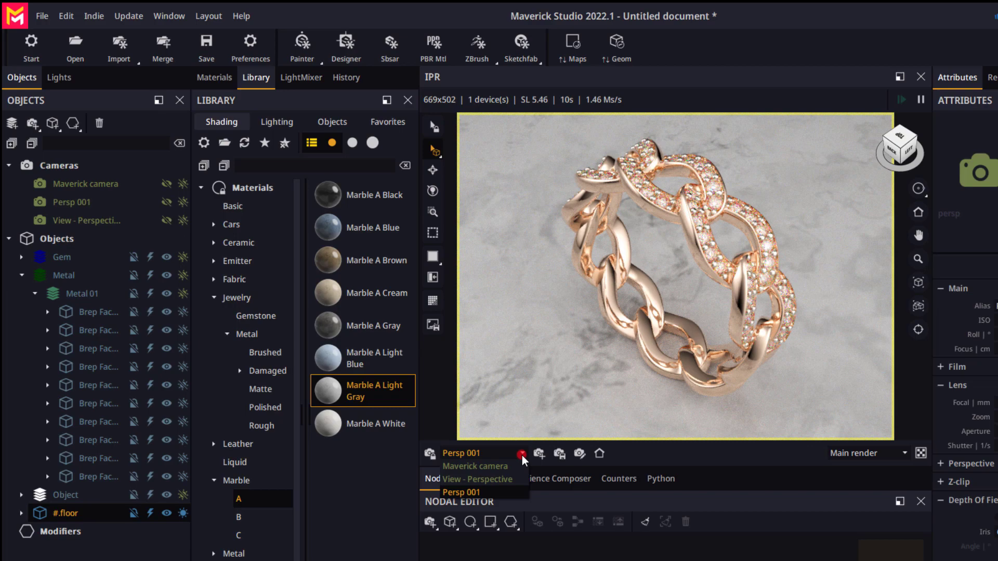
click(494, 480)
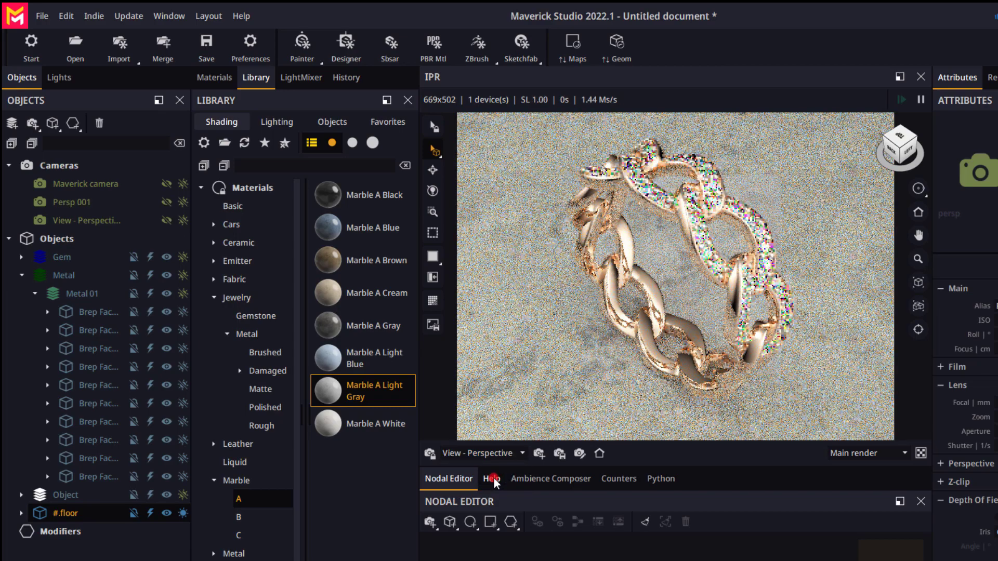
click(520, 453)
click(486, 466)
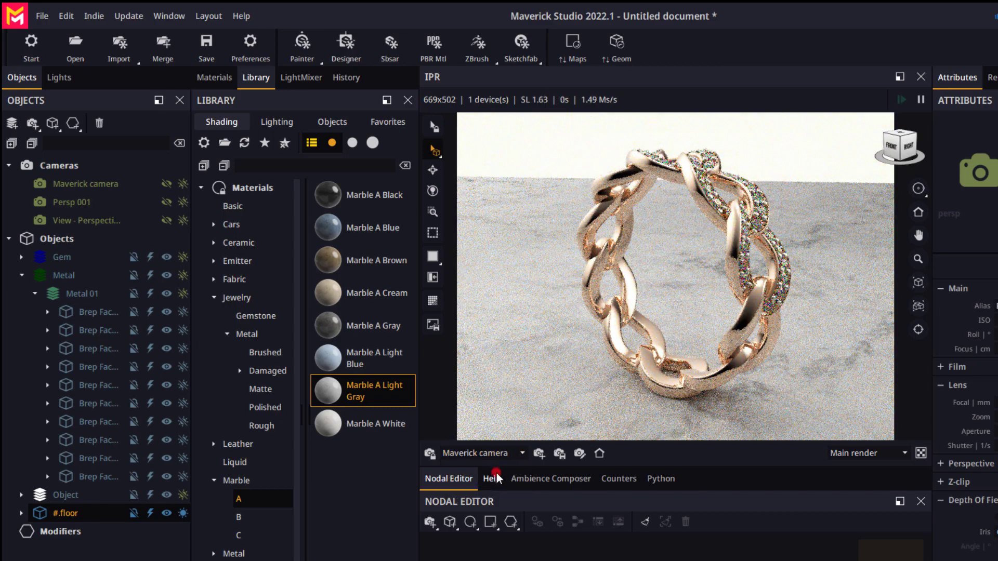
click(509, 453)
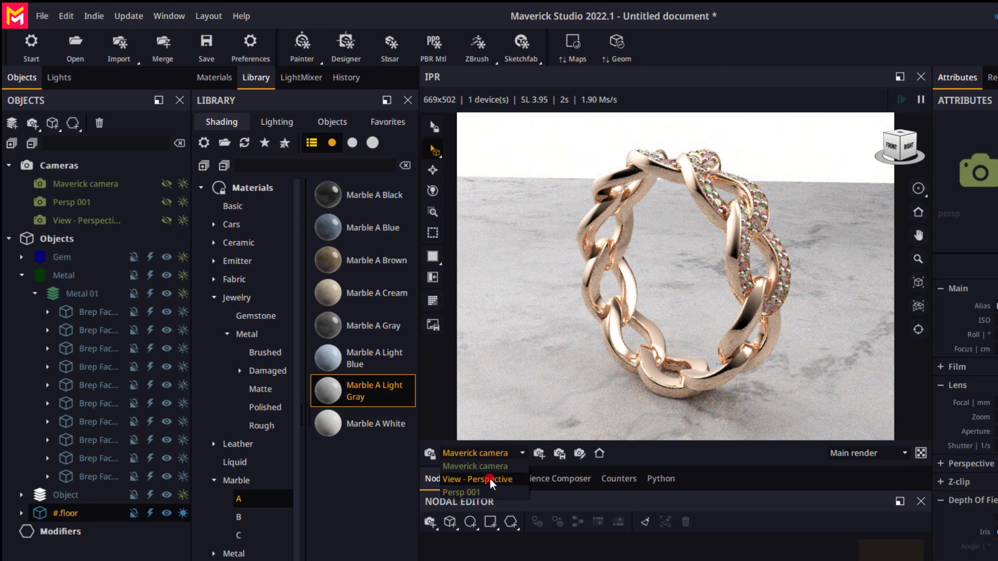
click(493, 481)
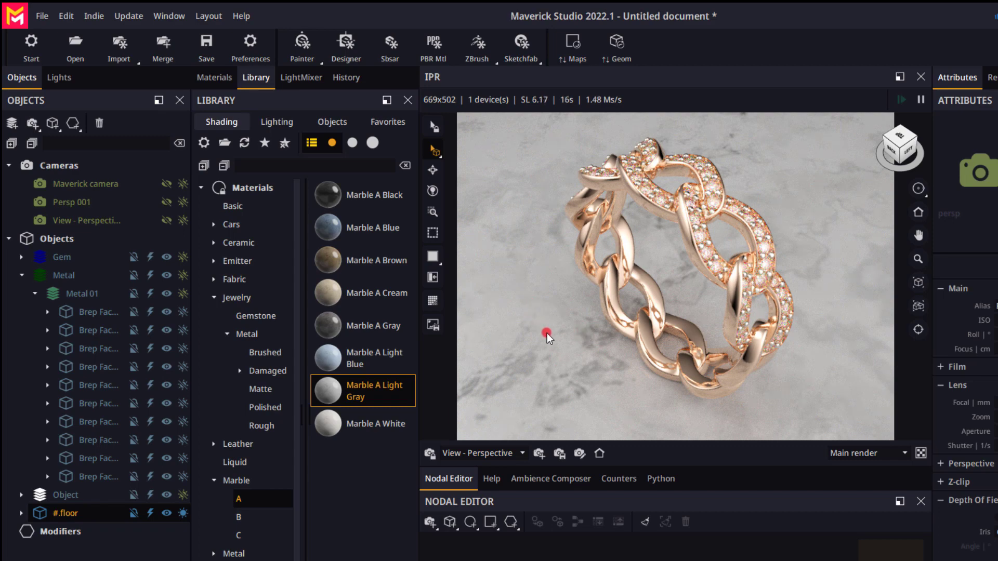
Reorient the View - Perspective camera to frame the ring more from the back
mouse_move(546, 334)
mouse_down()
mouse_move(531, 331)
mouse_move(581, 338)
mouse_move(574, 352)
mouse_move(570, 334)
mouse_up()
click(552, 394)
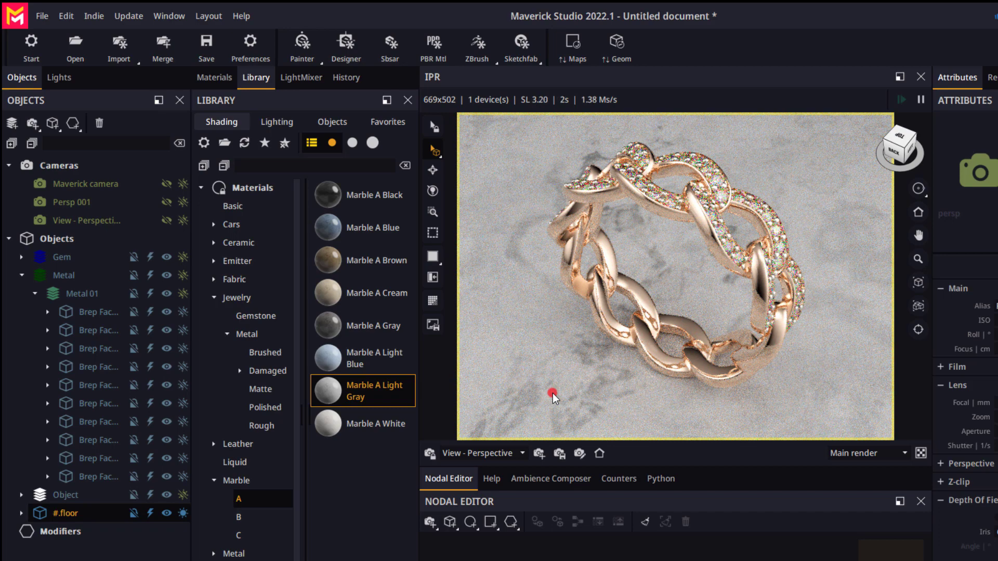
click(560, 453)
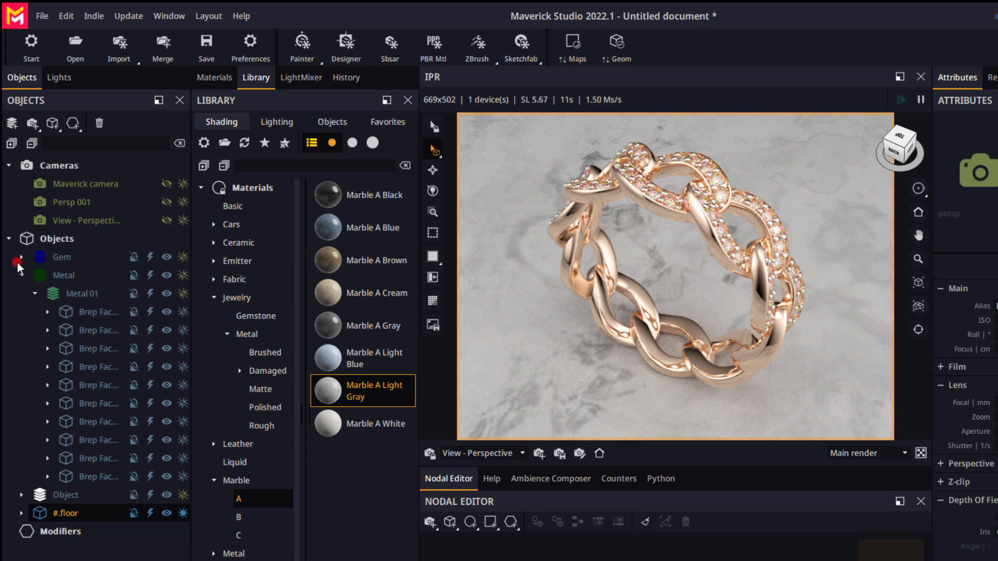
Collapse the Metal group, select the Object group, and browse the library's polished jewelry metals
click(22, 275)
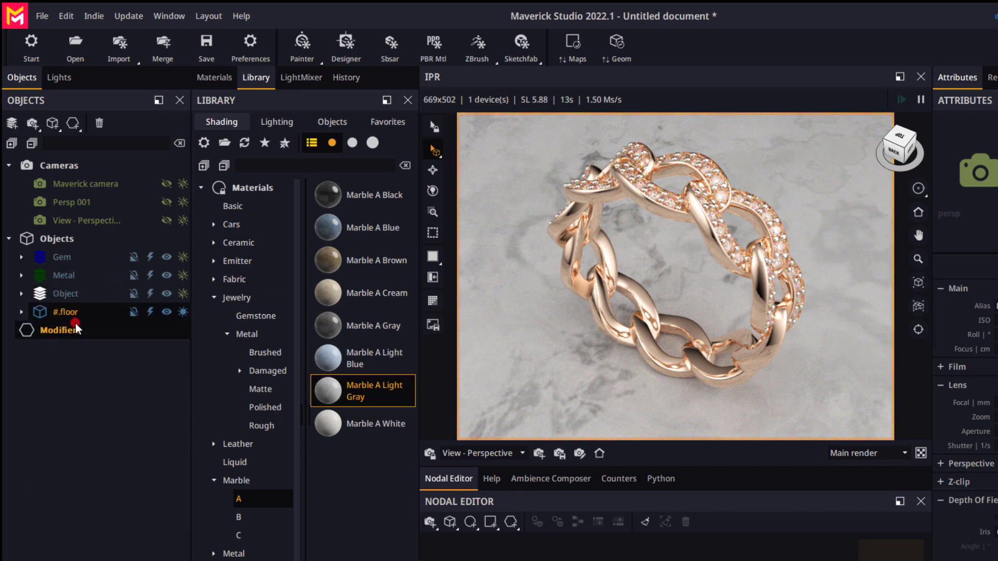
click(64, 309)
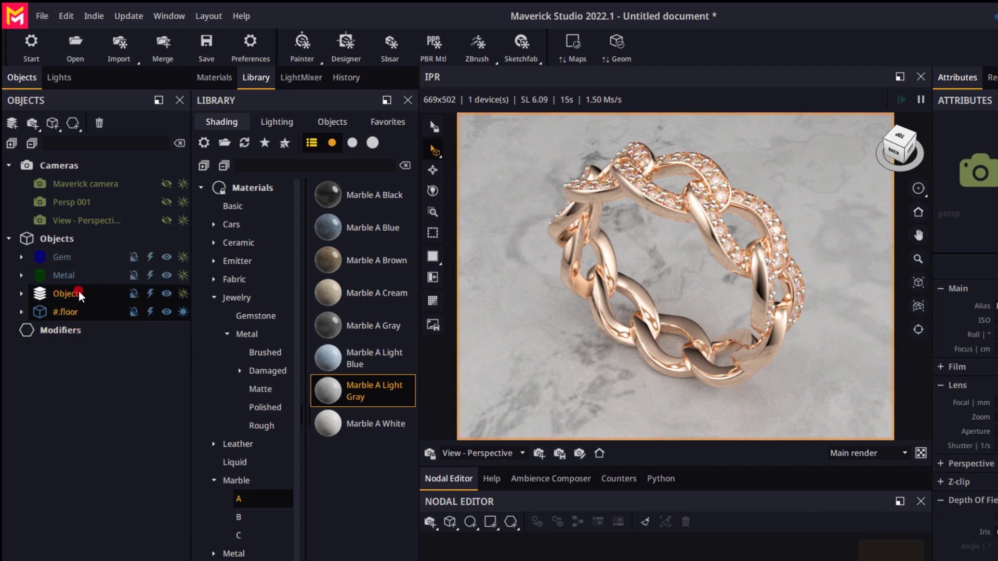
click(79, 292)
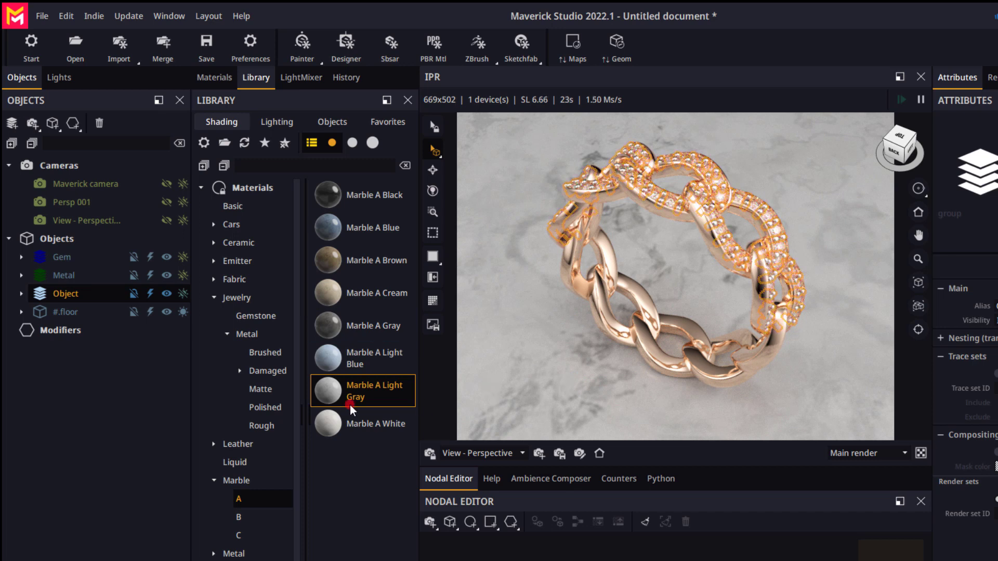
click(236, 296)
click(265, 390)
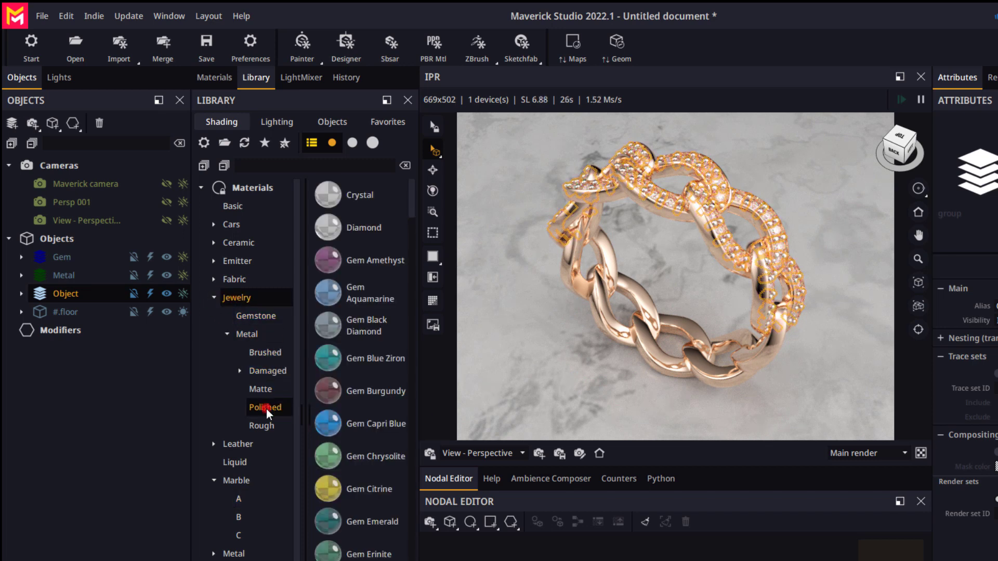
click(266, 409)
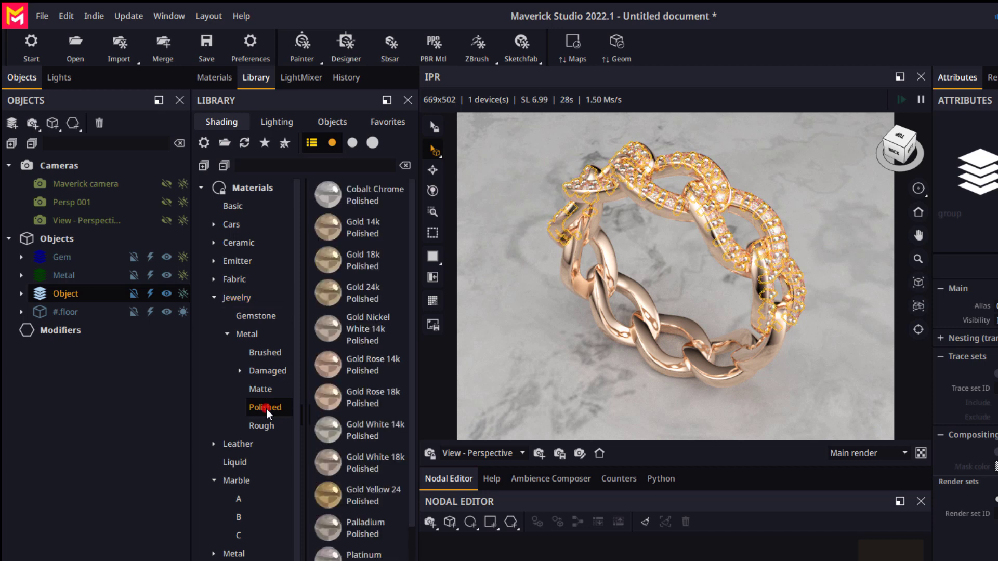
click(353, 446)
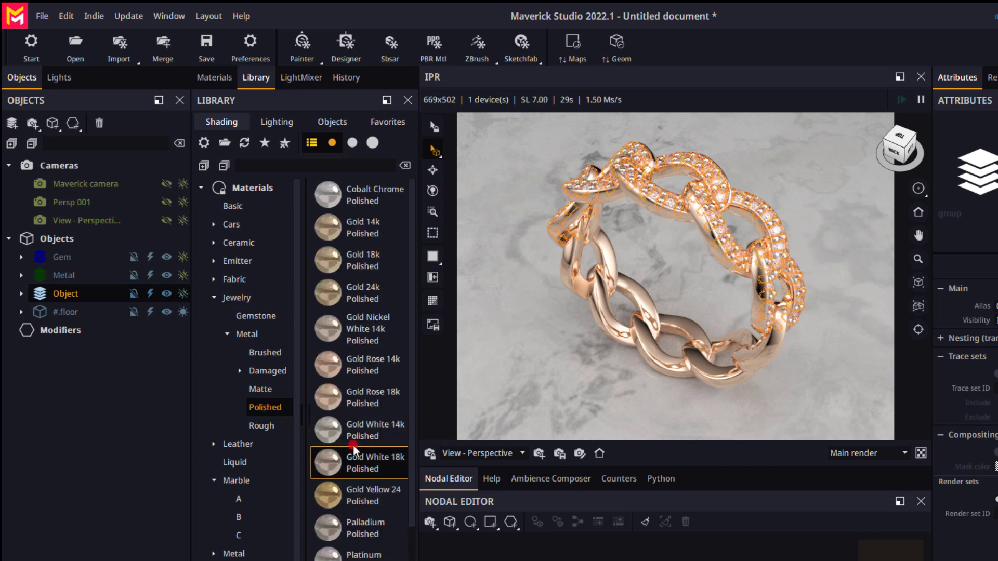
Apply the Gold Rose 18k Polished material to the selected Object group, reusing the existing material of the same name
click(330, 399)
right_click(329, 398)
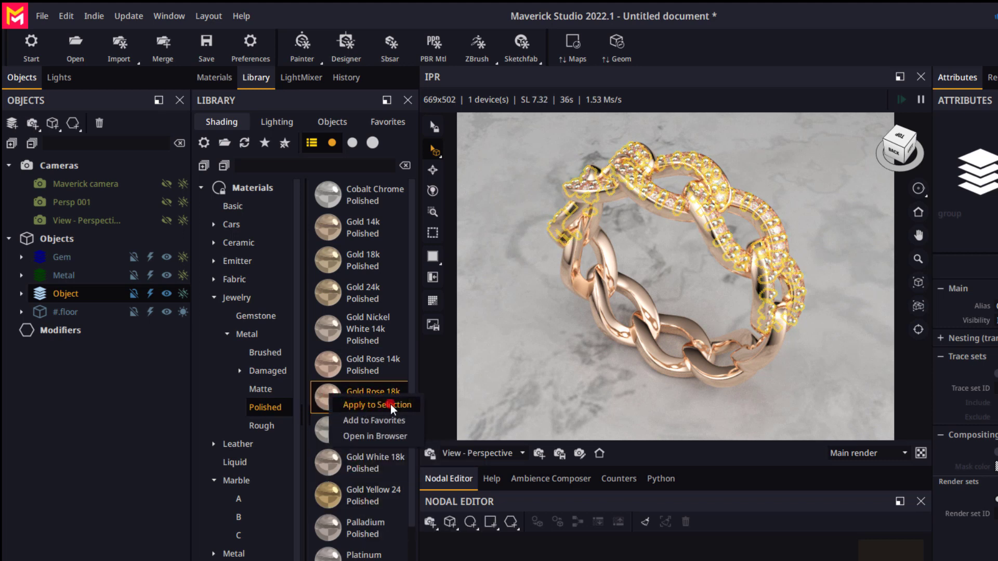
click(325, 398)
drag(325, 398, 640, 242)
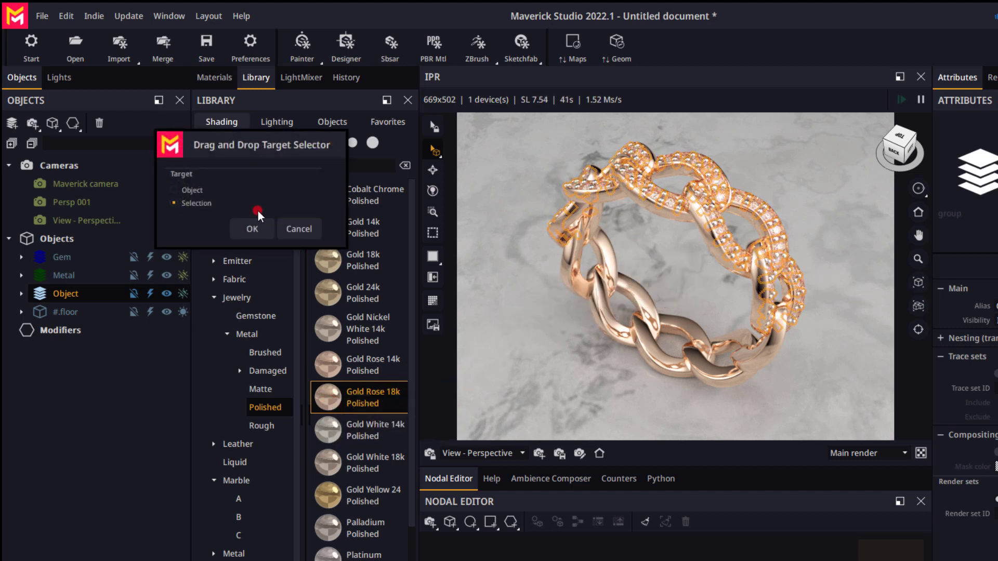
drag(248, 146, 595, 283)
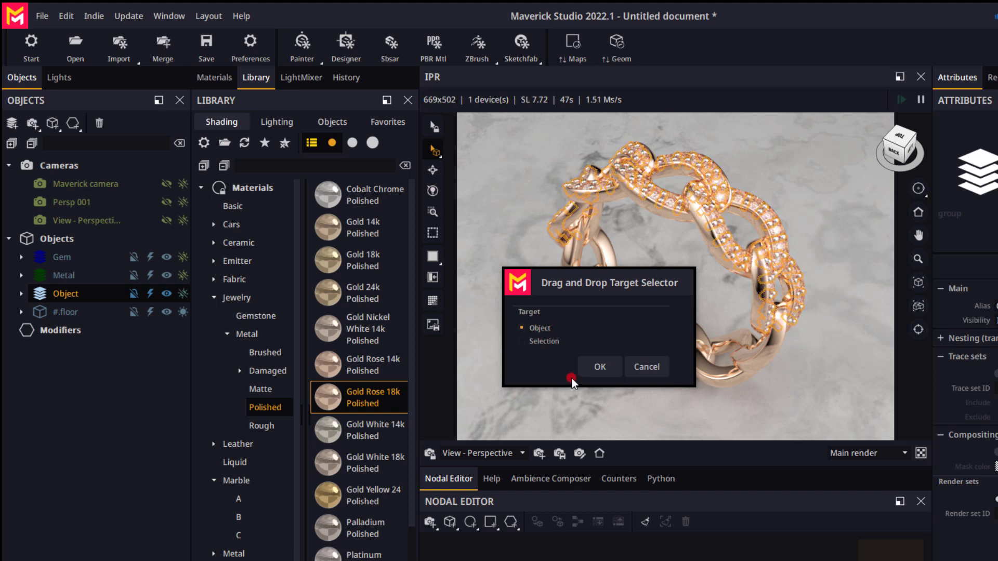
click(526, 344)
click(523, 342)
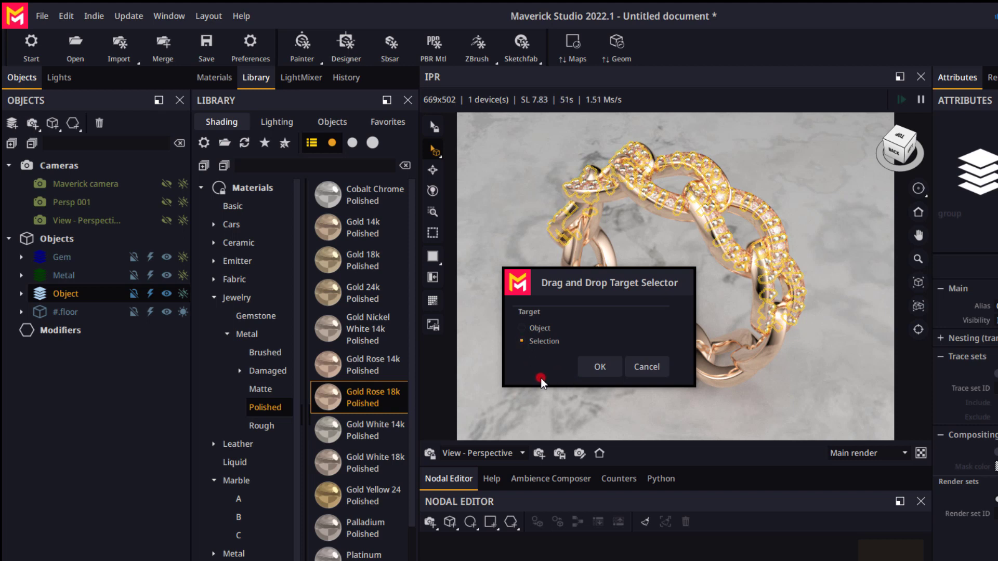
click(600, 367)
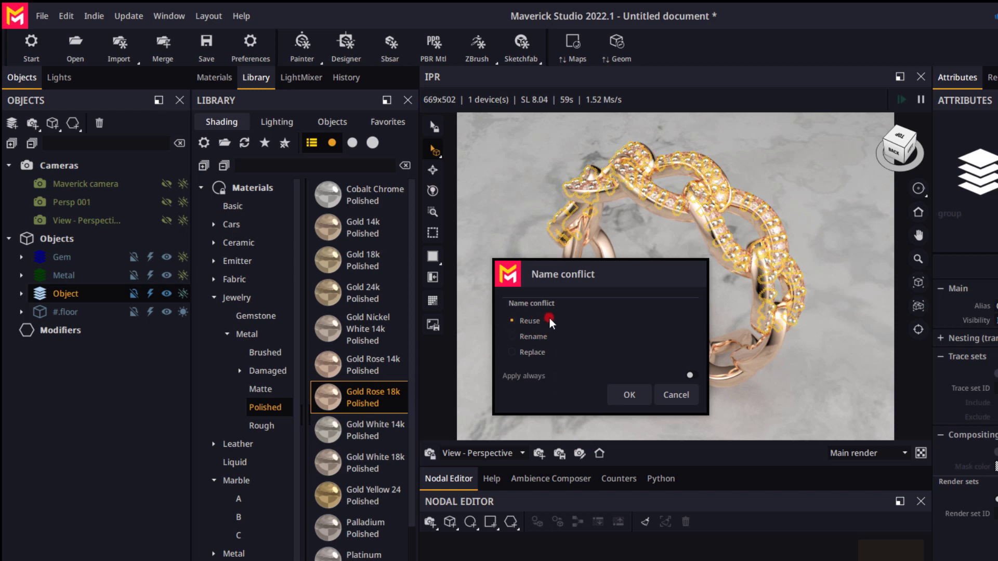
click(629, 394)
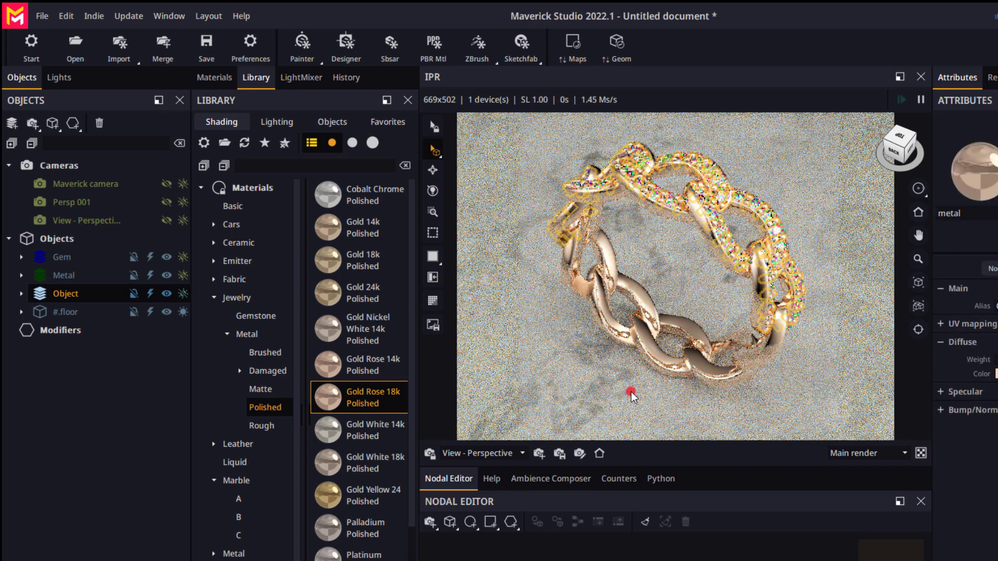
Clear the Object group selection and inspect the ring up close through the View - Perspective camera
click(526, 378)
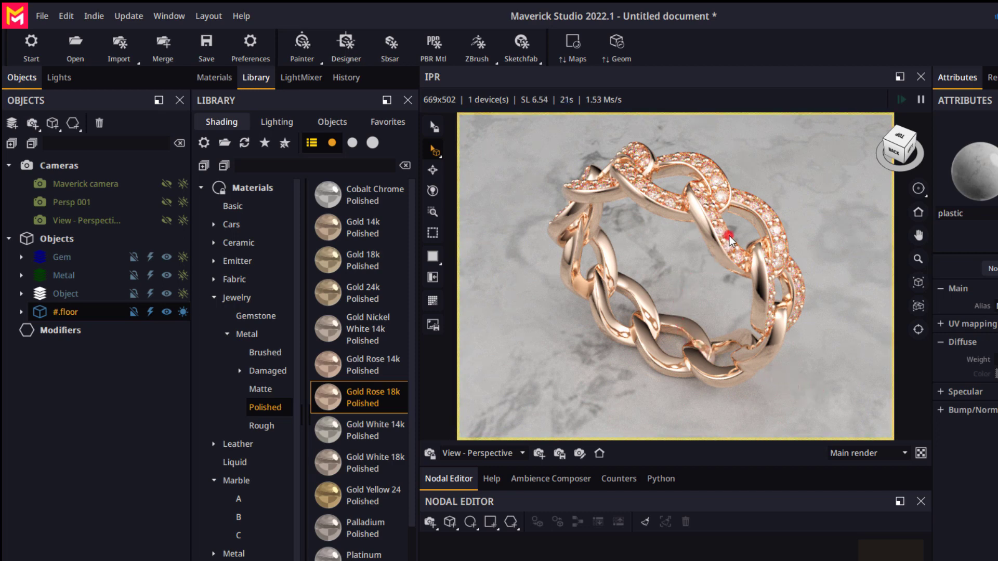
mouse_move(728, 233)
mouse_down()
mouse_move(722, 220)
mouse_move(717, 250)
mouse_up()
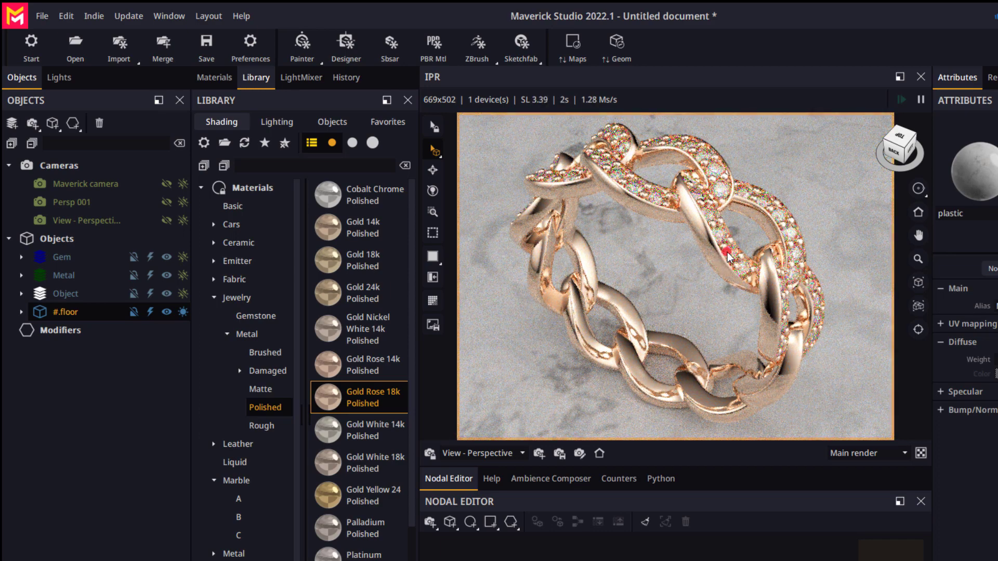
drag(644, 309, 647, 313)
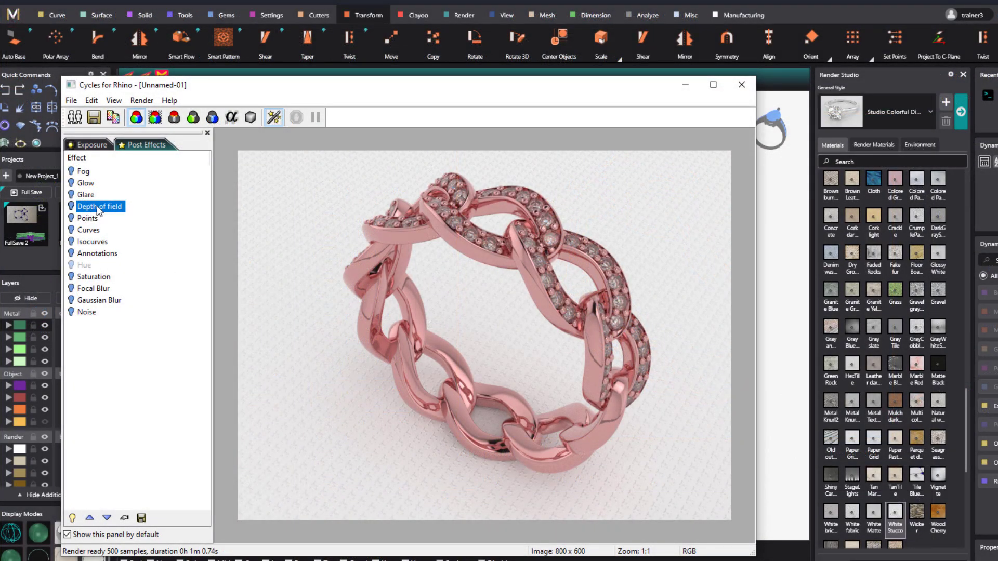
In the Cycles for Rhino render window, set the Depth of field effect's focal distance by picking a point on the ring's upper links
right_click(98, 209)
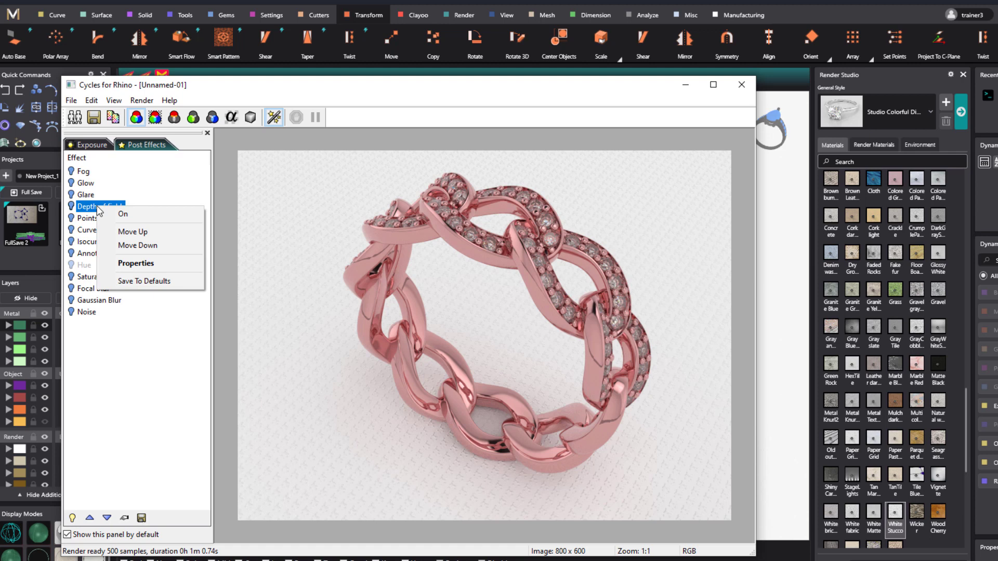
click(136, 263)
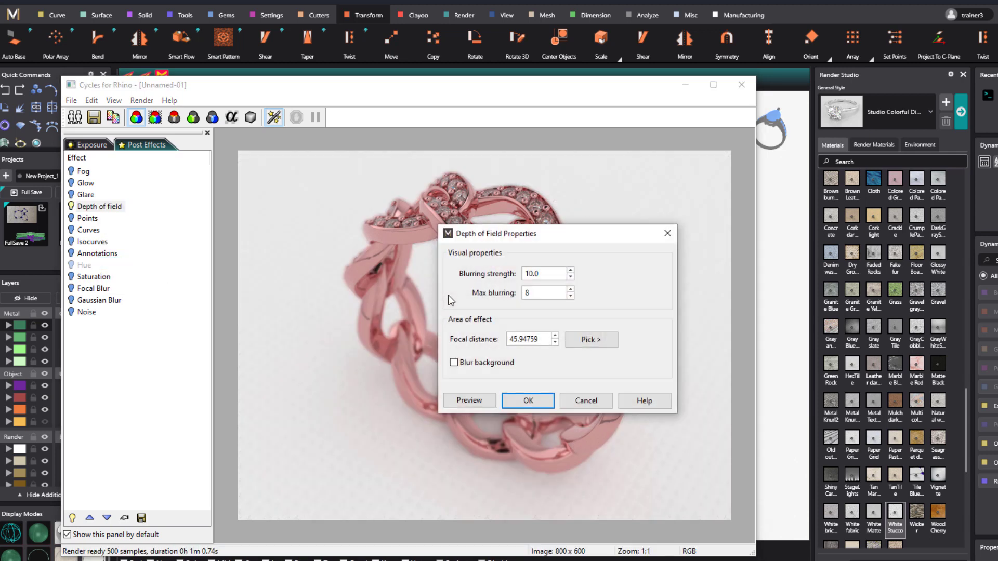
click(591, 344)
click(543, 266)
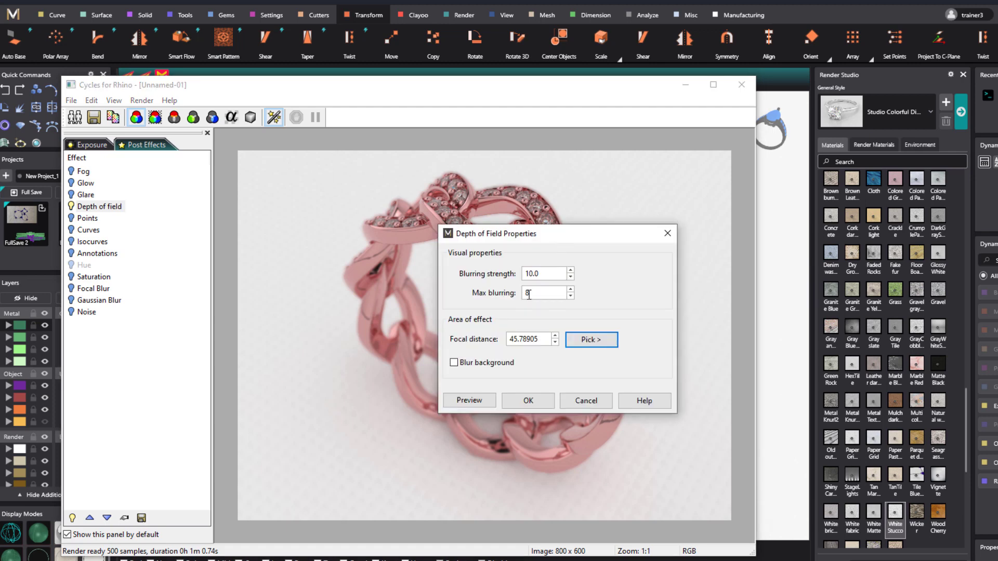
click(527, 401)
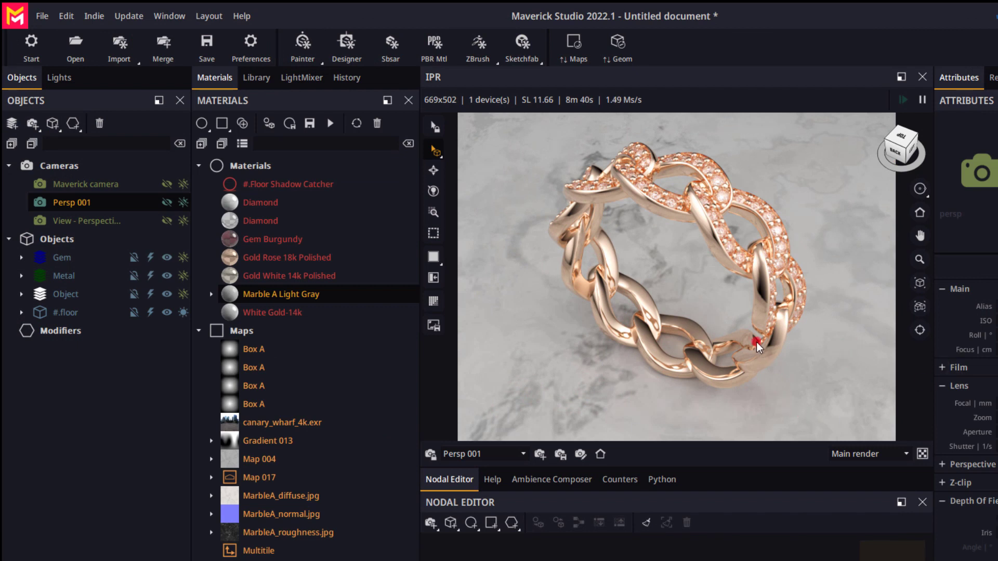
In Maverick Studio, turn off Disable global DOF and autofocus the Persp 001 camera on the ring's gem-set links
right_click(748, 260)
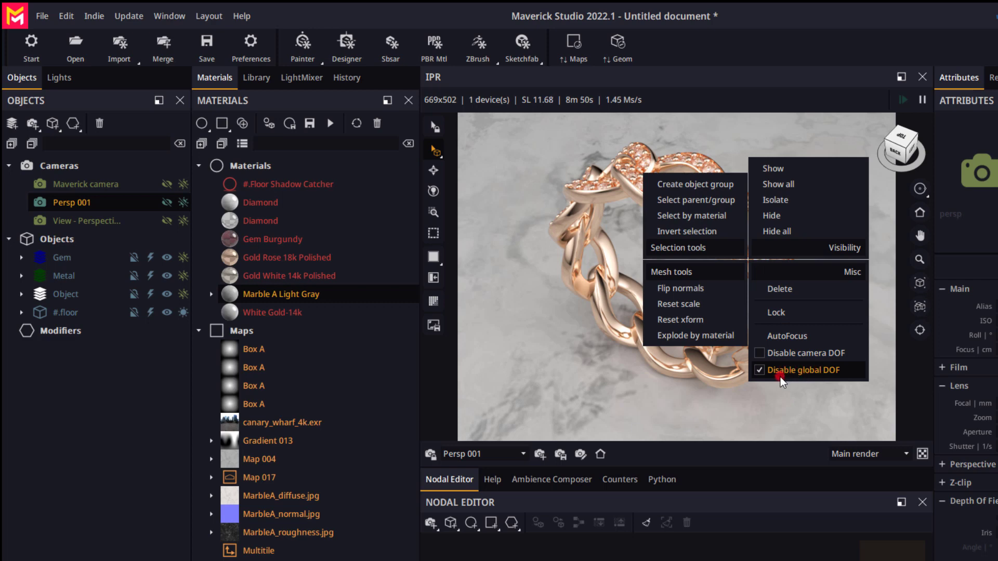
click(759, 370)
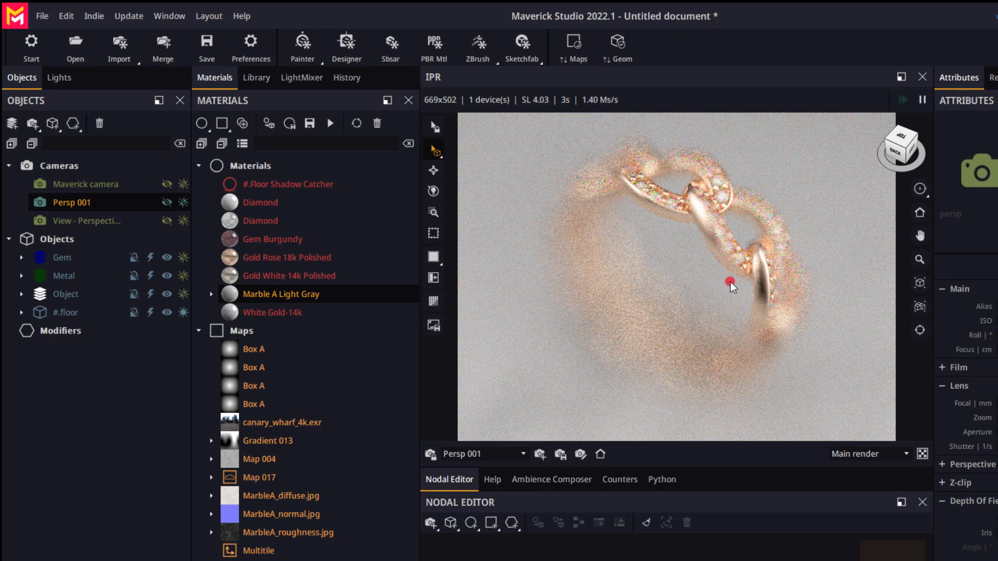
right_click(763, 265)
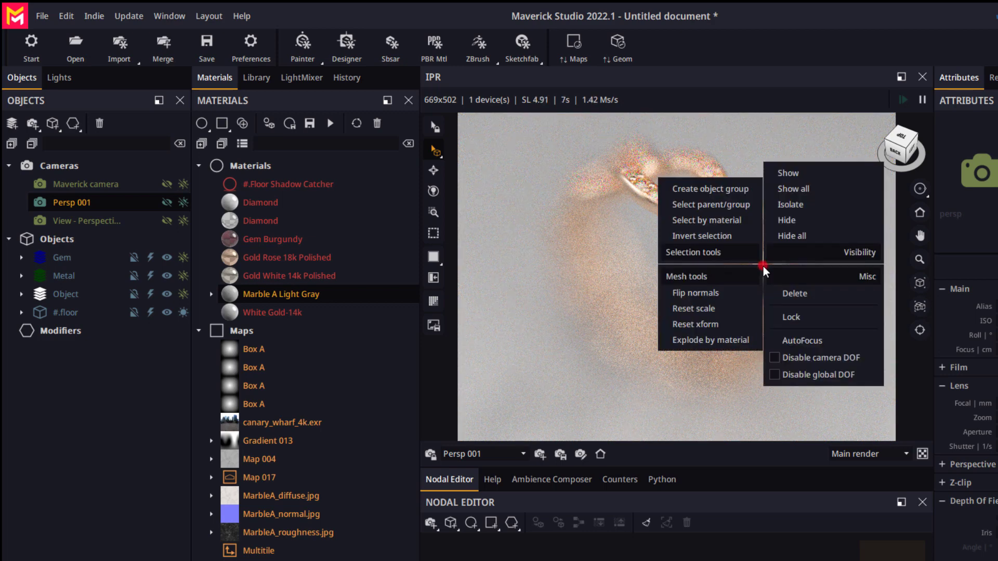
click(773, 342)
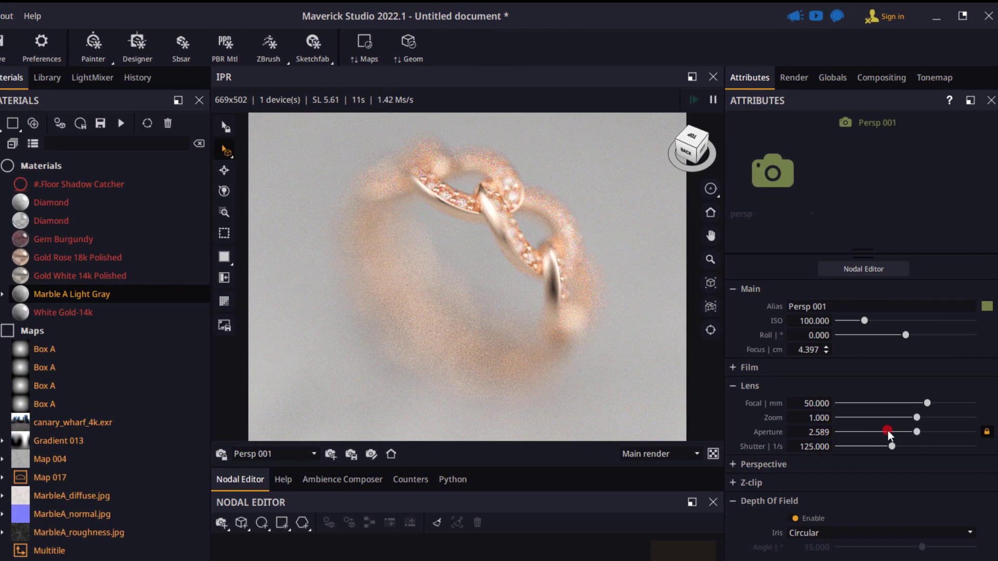
Raise the Persp 001 camera's lens aperture to about 68.58 to reduce the depth-of-field blur
mouse_move(914, 432)
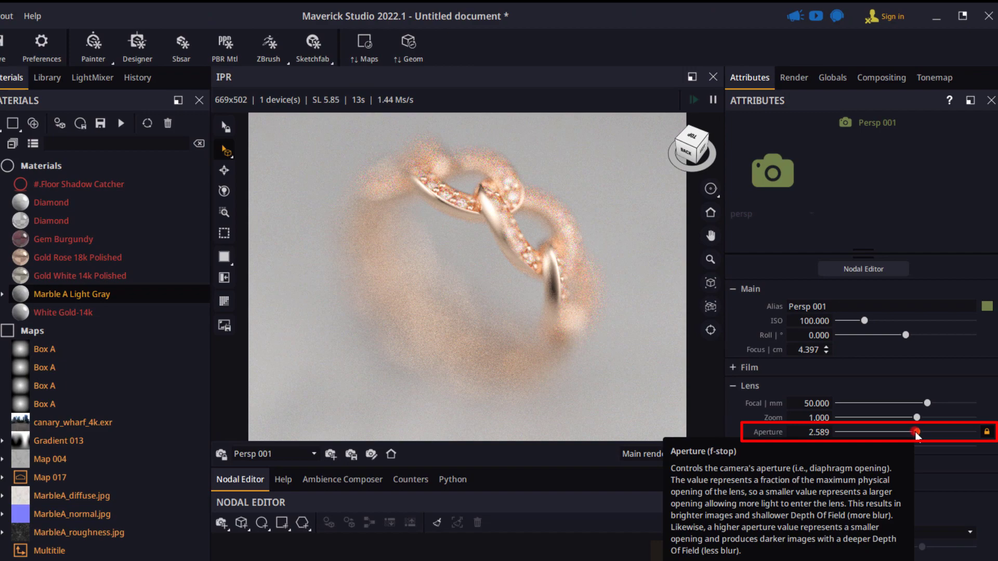
drag(916, 432, 931, 432)
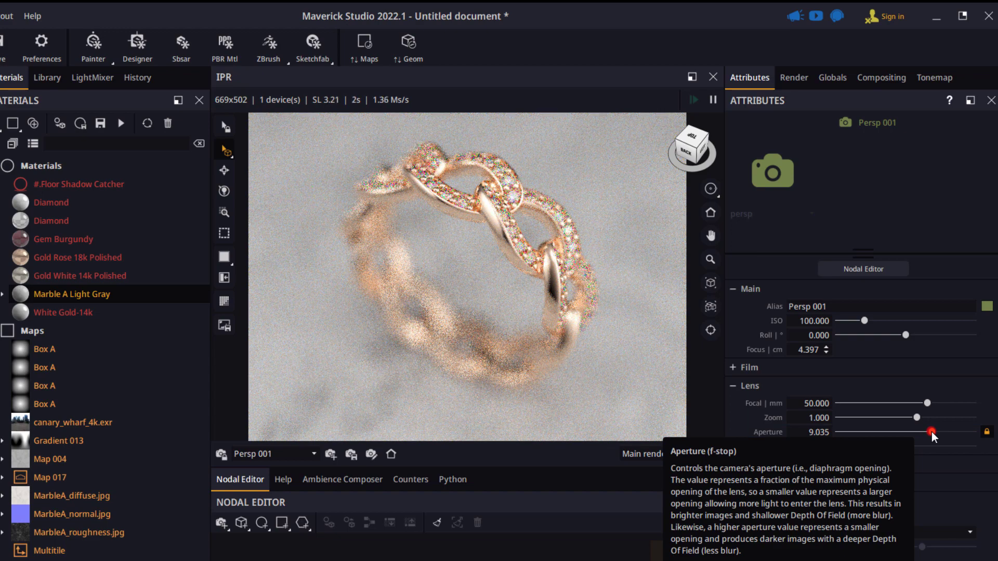
drag(931, 432, 932, 432)
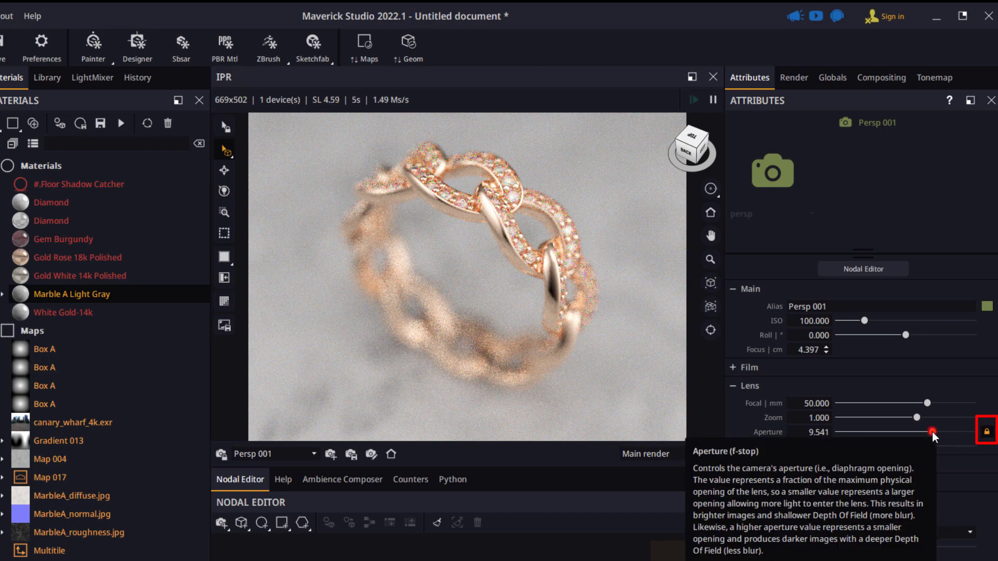
drag(932, 431, 956, 432)
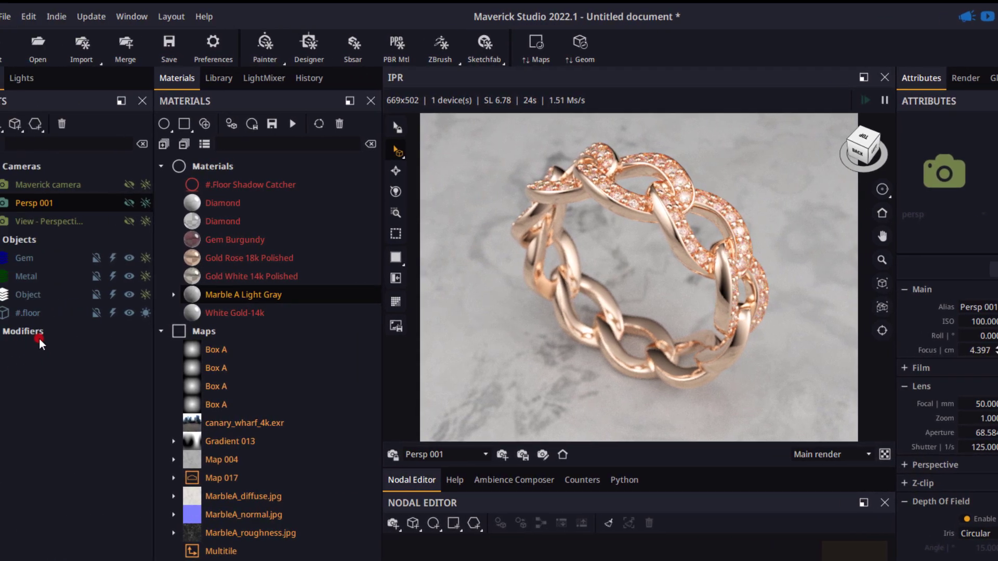
Select the Metal group and set its trace set ID to 2
click(57, 367)
click(624, 359)
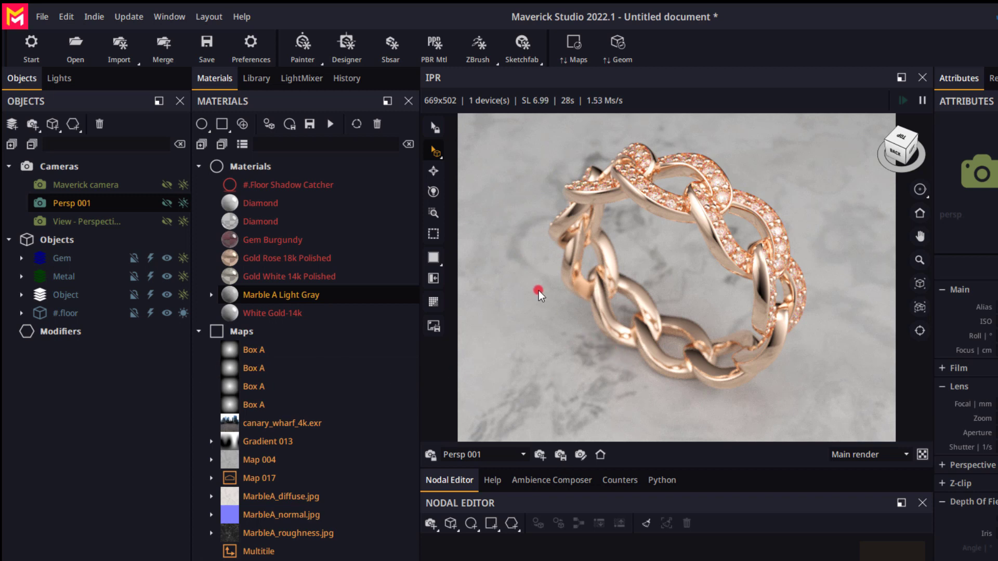
click(68, 262)
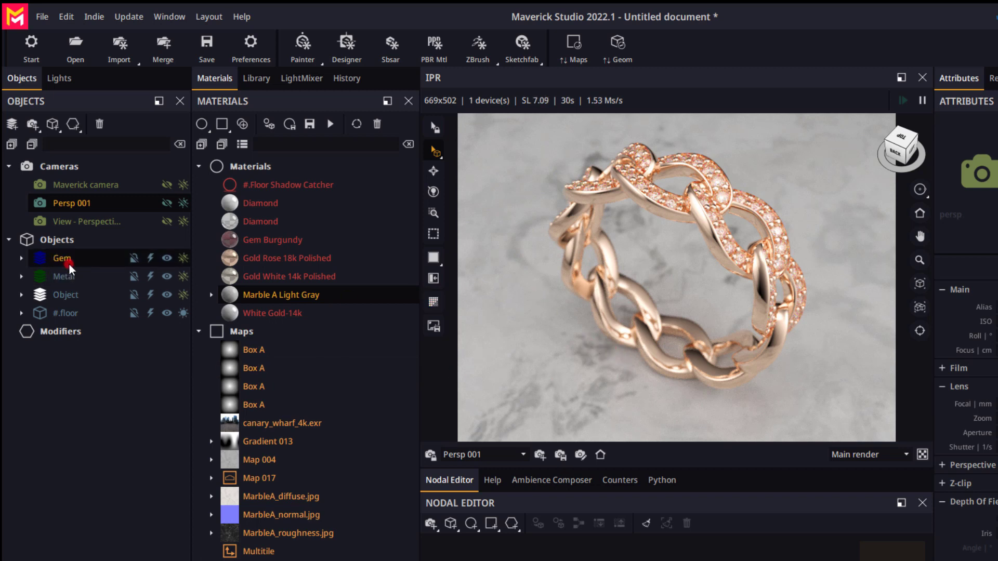
click(66, 276)
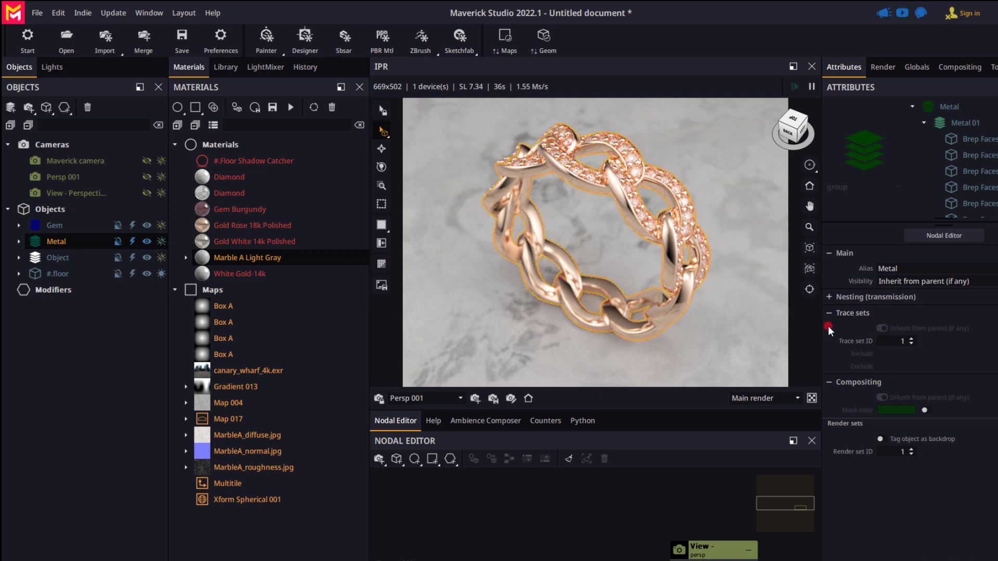
click(826, 313)
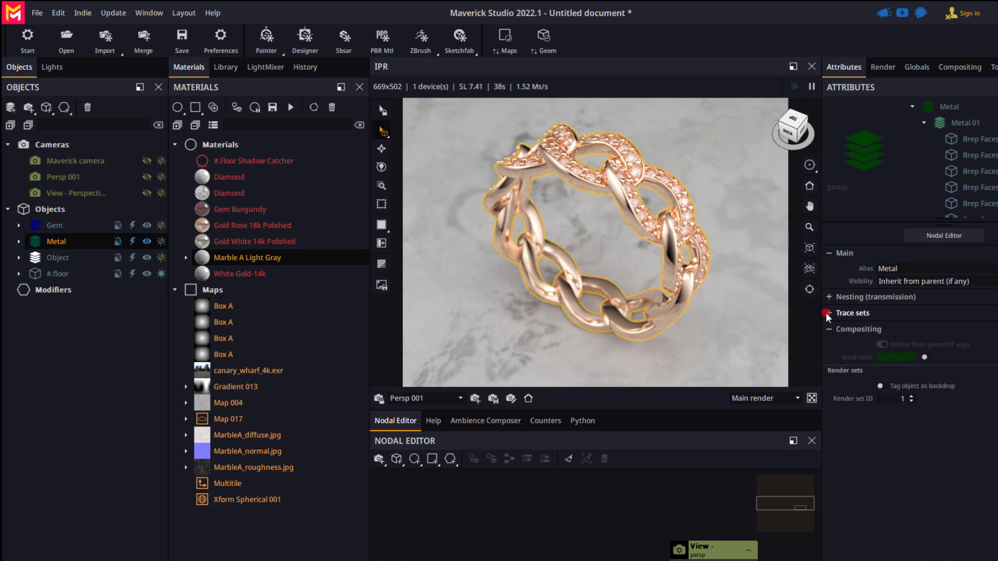
click(825, 313)
click(919, 340)
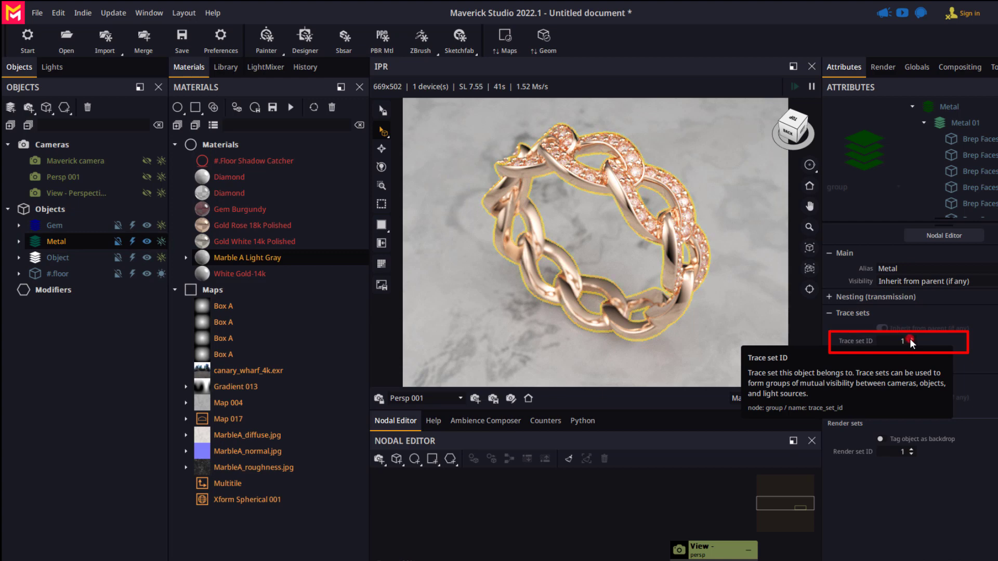
drag(910, 338, 964, 344)
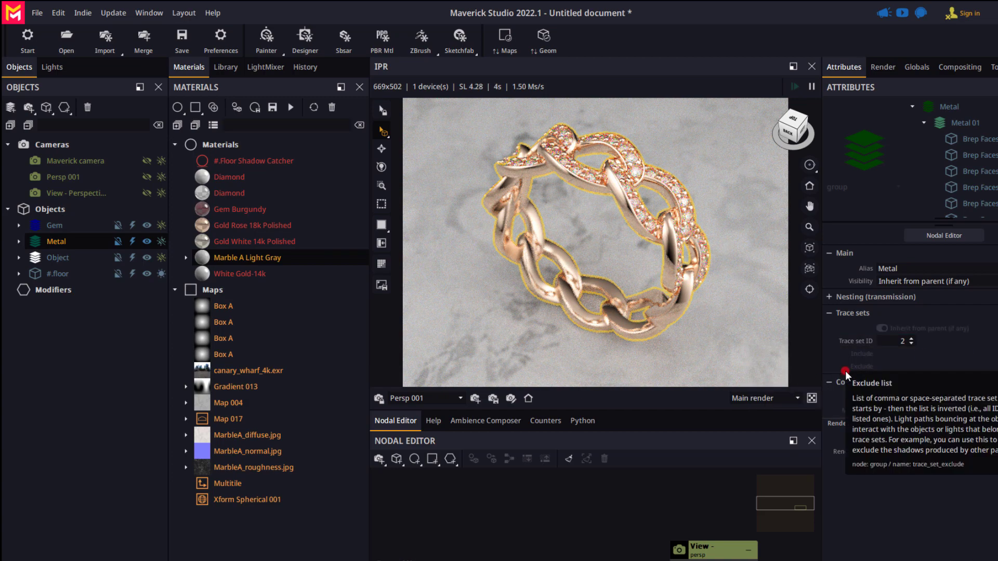
Select the Object group containing the ring's settings and set its trace set ID to 3
click(64, 263)
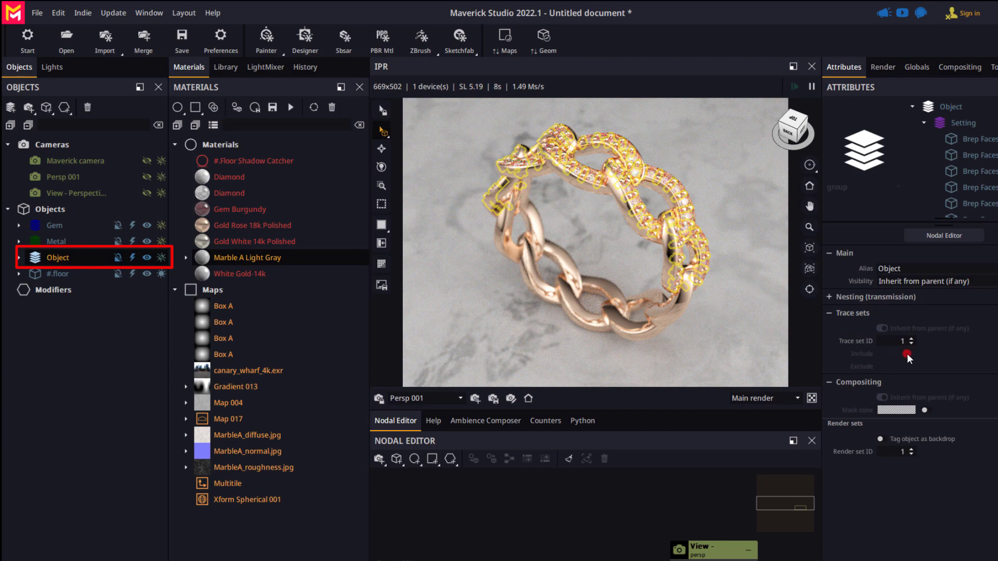
mouse_move(909, 356)
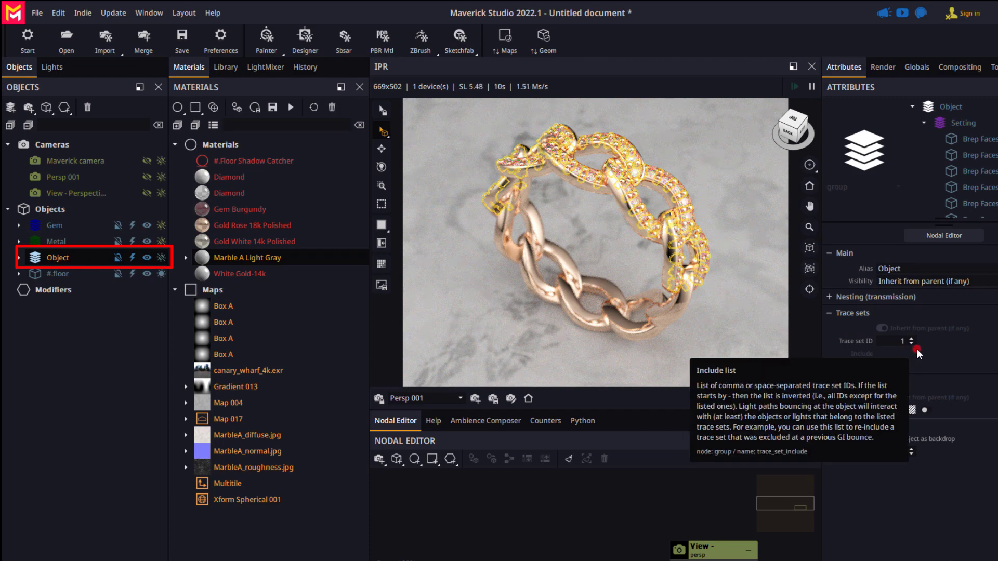
click(910, 338)
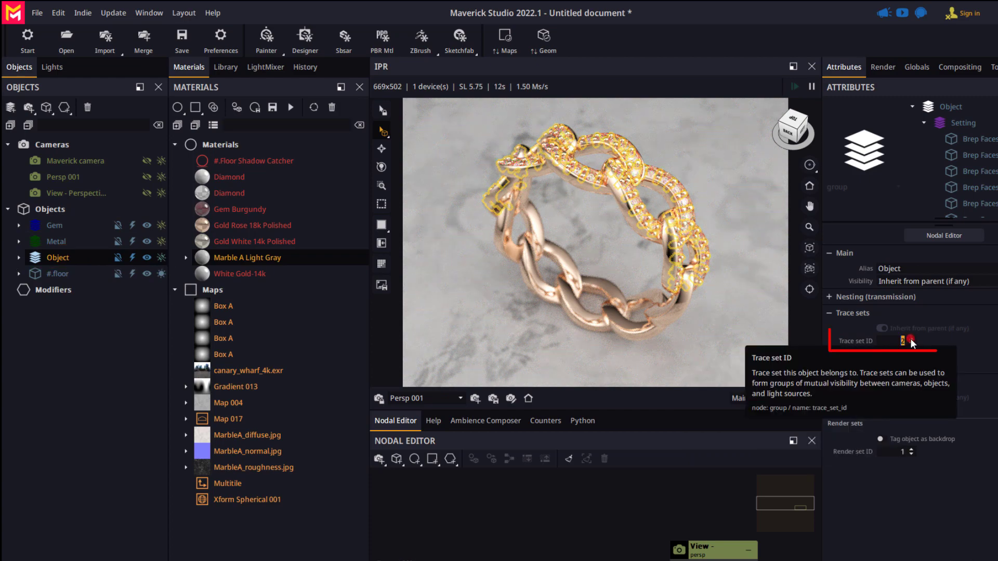
click(910, 338)
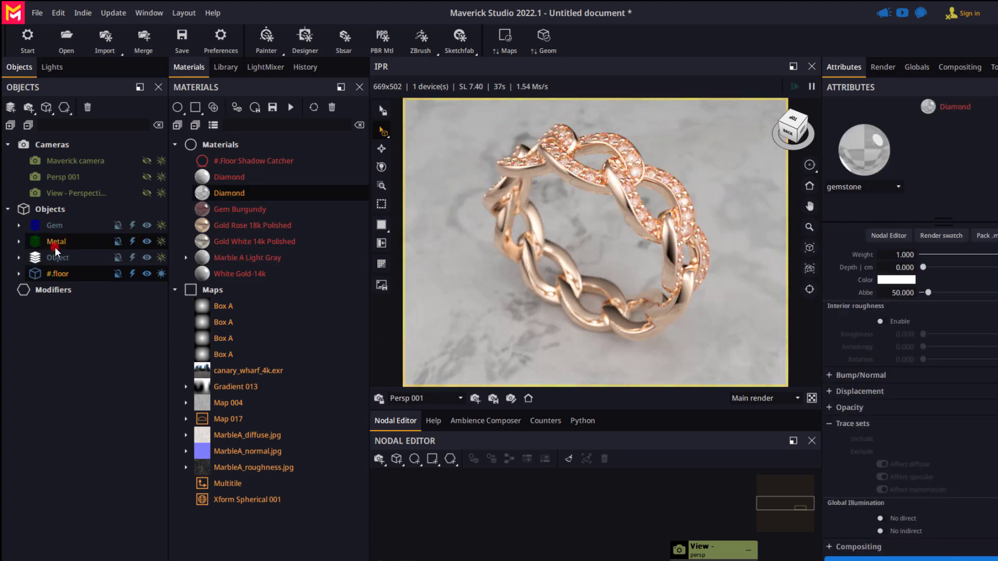
Check the trace set IDs of the Metal, Object and Gem groups, and open the gemstone-type Diamond material with its extended rollups revealed
click(54, 242)
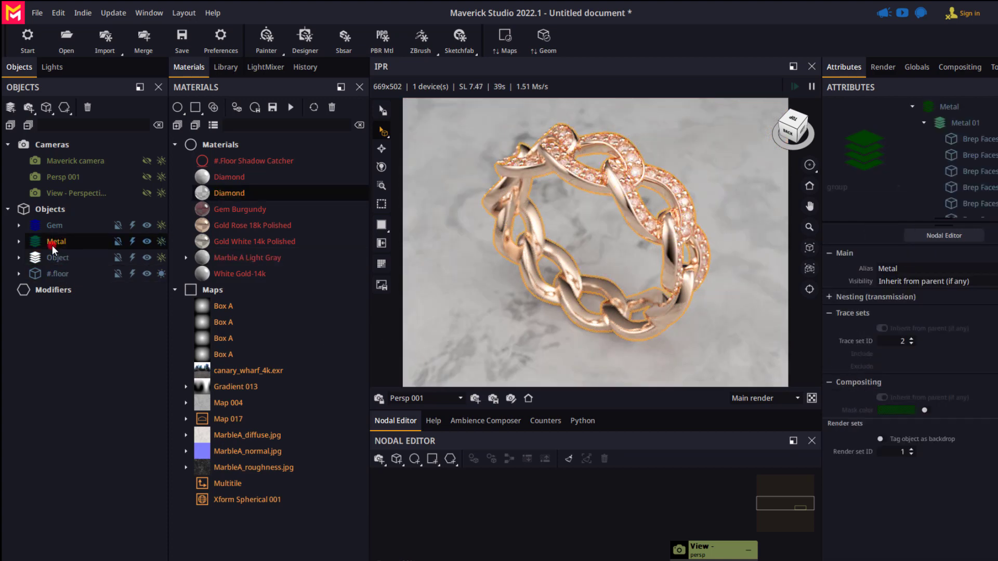
click(58, 258)
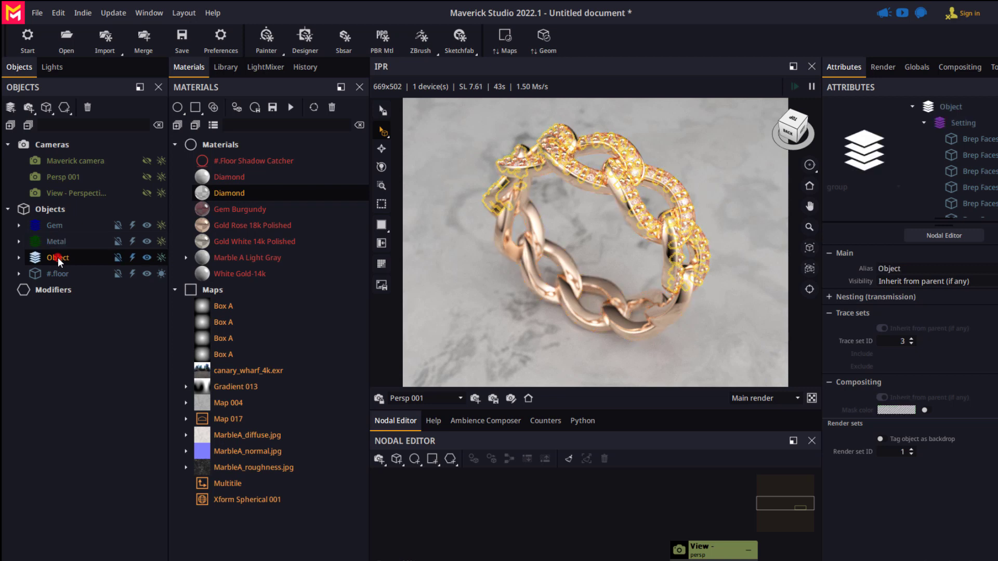
click(50, 229)
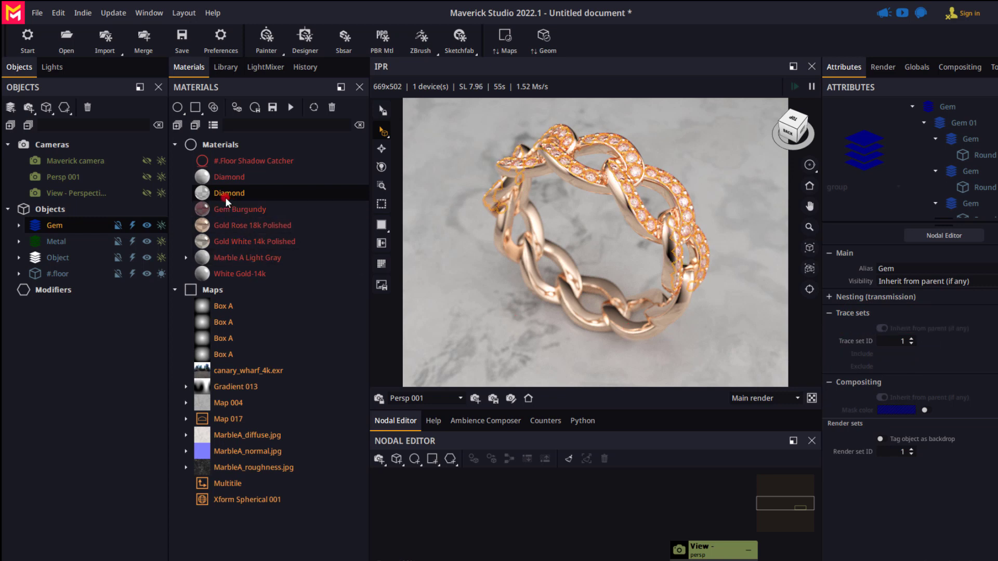
click(258, 192)
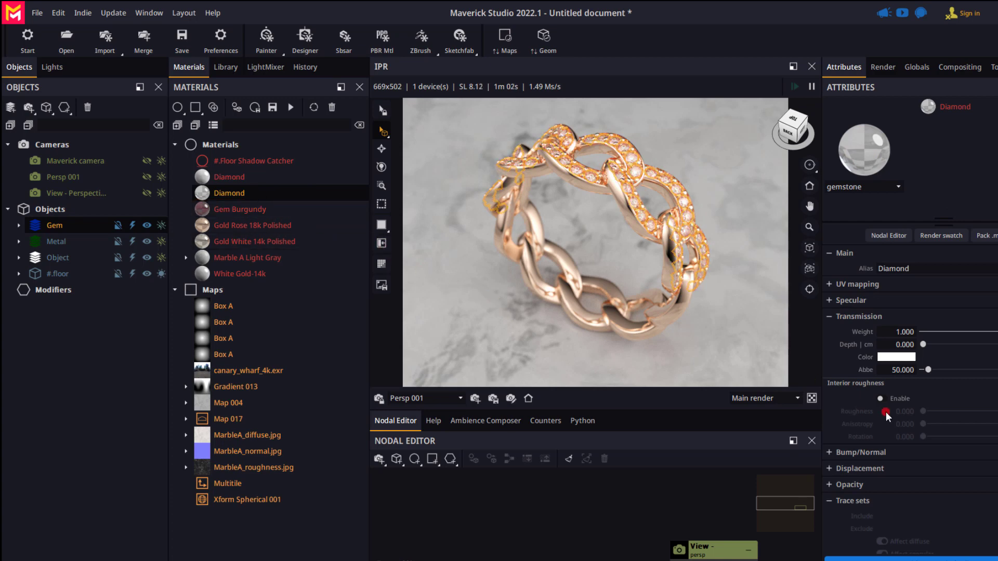
scroll(877, 425, down, 3)
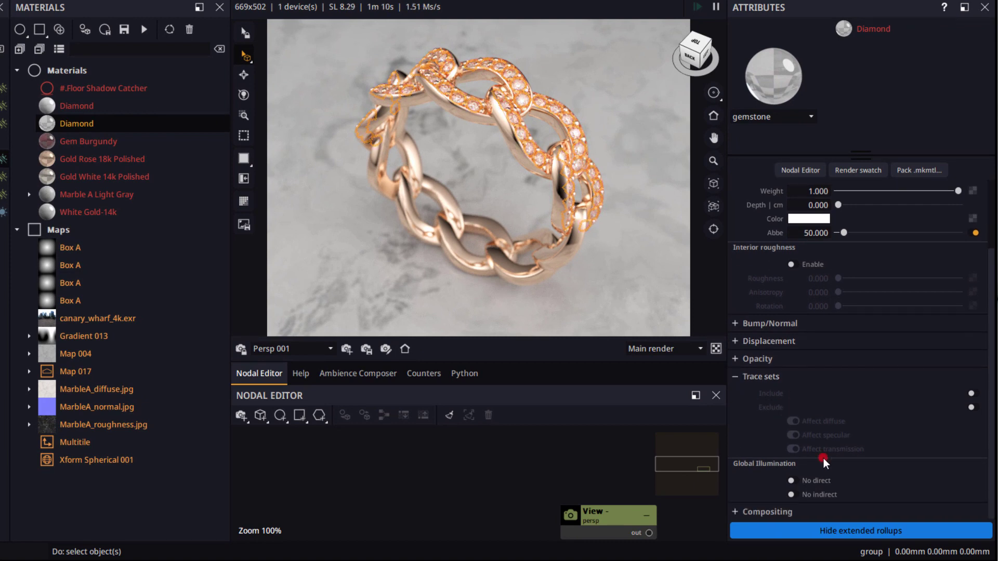
click(851, 533)
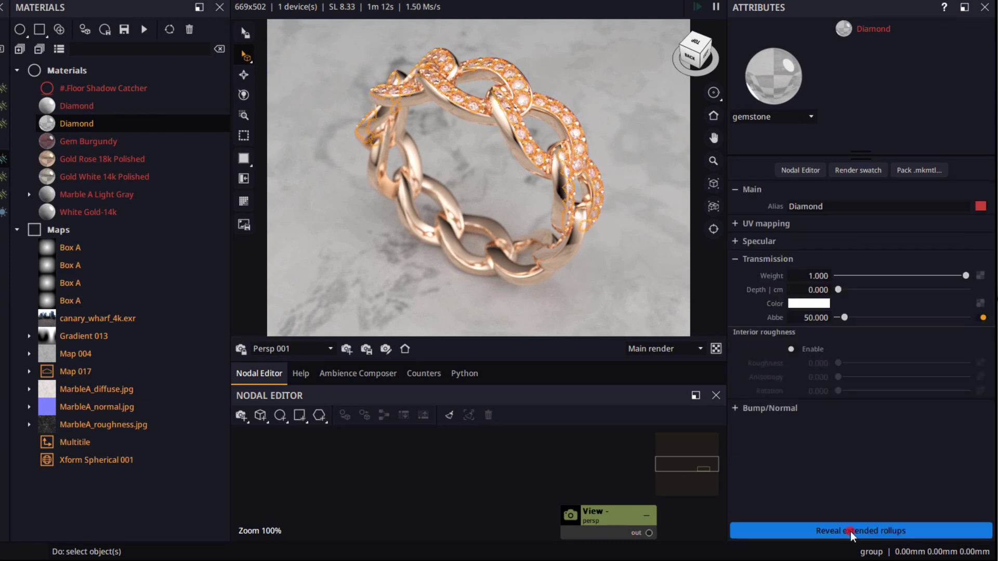
click(778, 533)
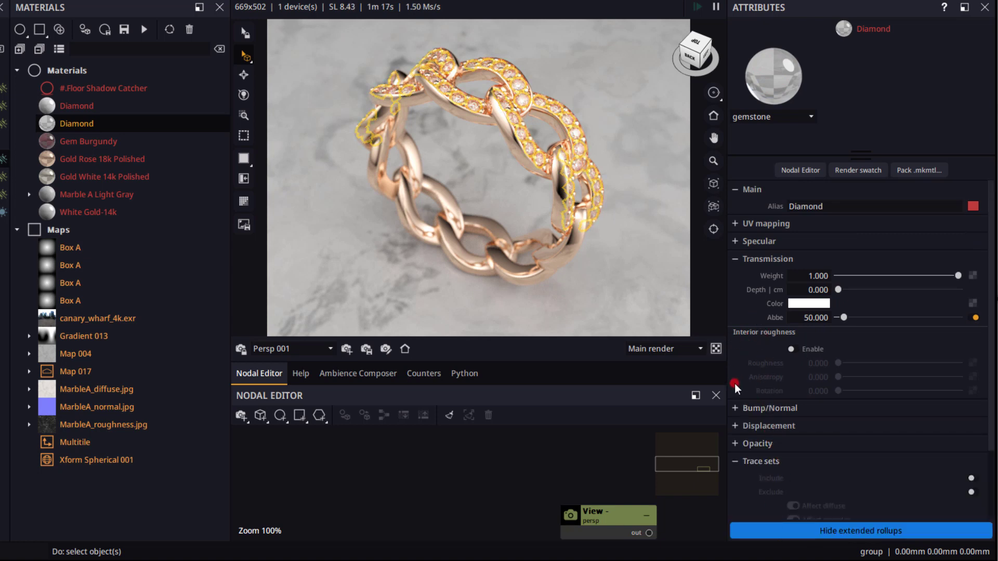
Enable the trace set exclude list on the Diamond material and set it to 2,3
scroll(749, 458, down, 2)
scroll(761, 473, down, 1)
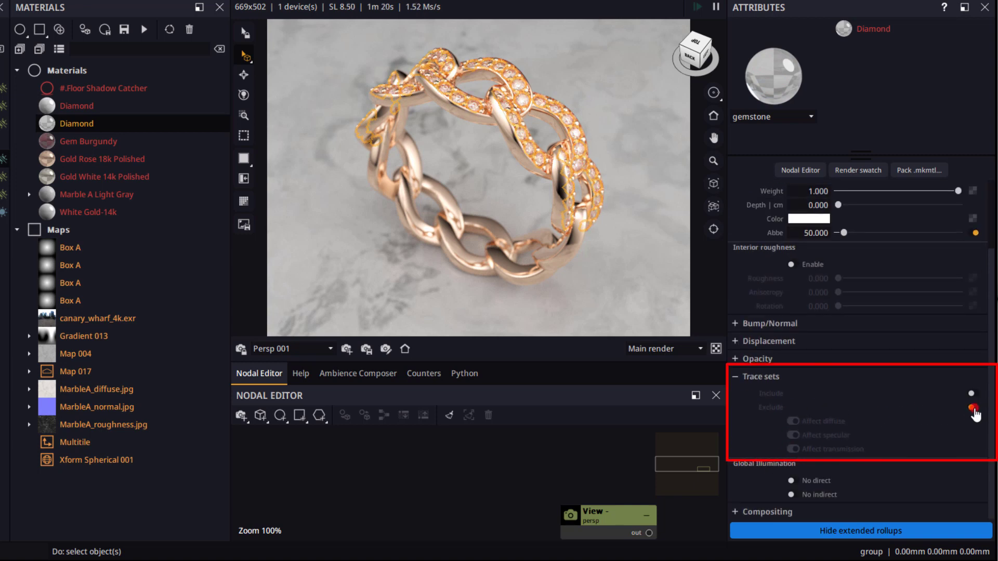
click(973, 408)
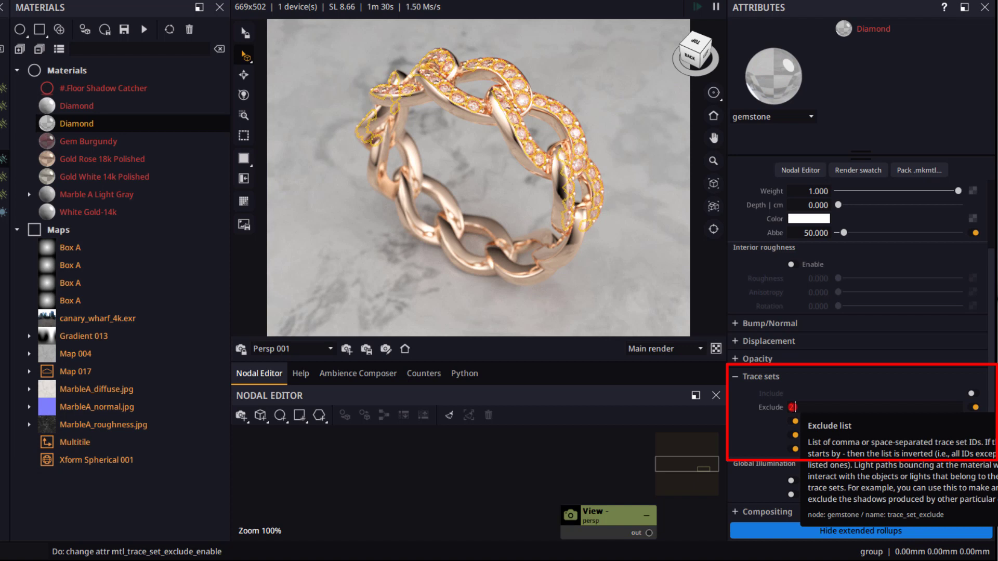
text(,3)
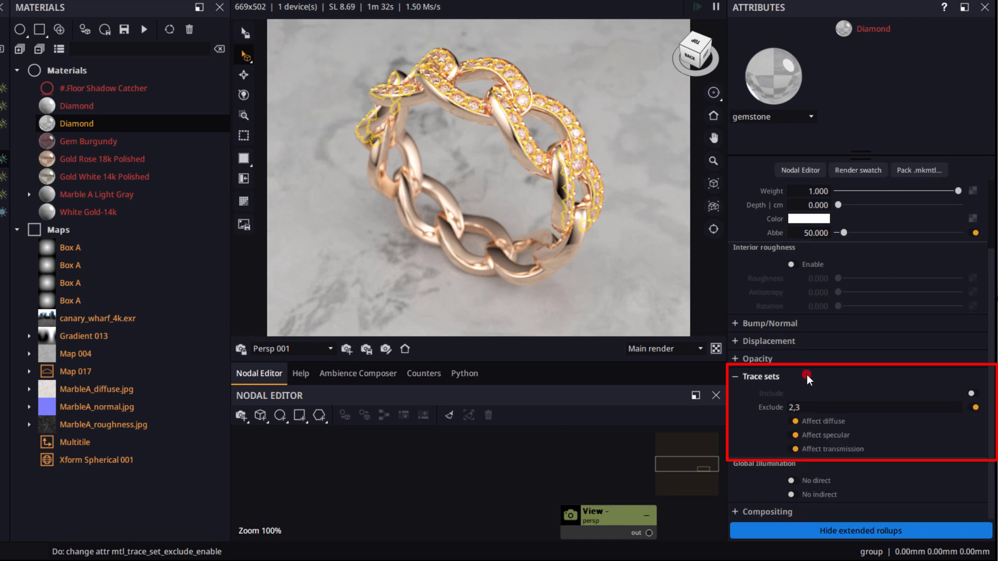
key(Return)
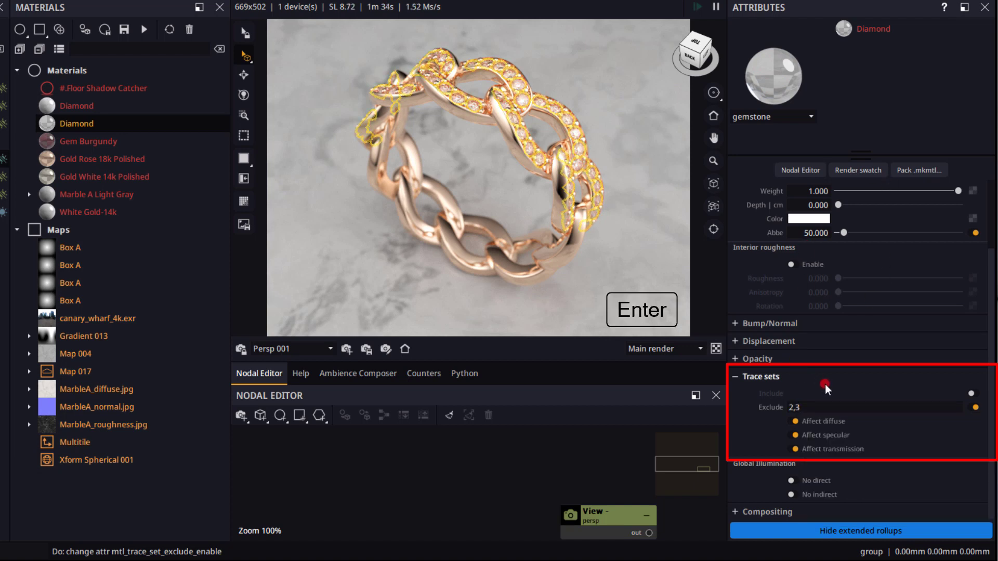
key(Return)
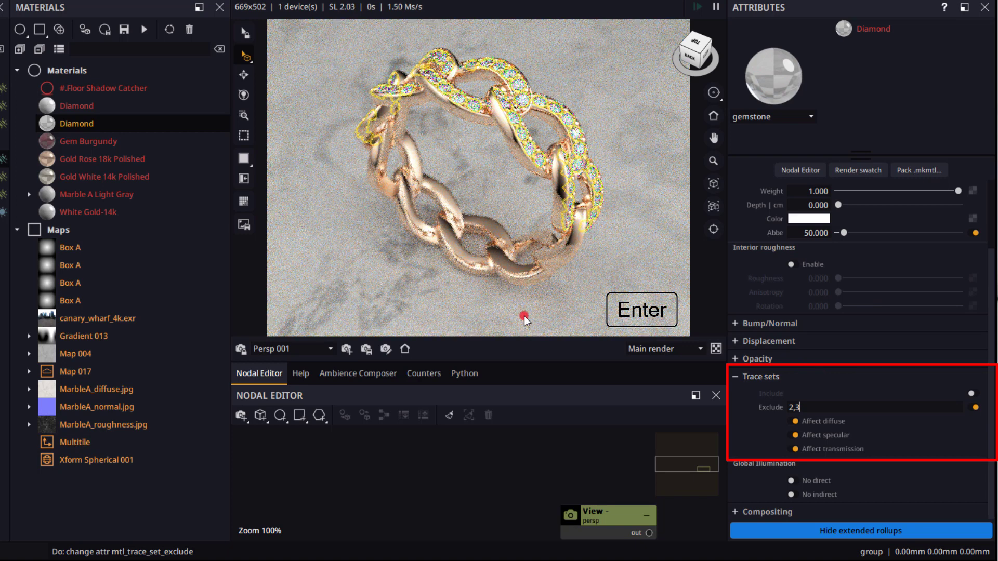
Open the still frame render settings and browse the resolution presets, keeping 800 x 600 - SVGA (4:3)
click(375, 255)
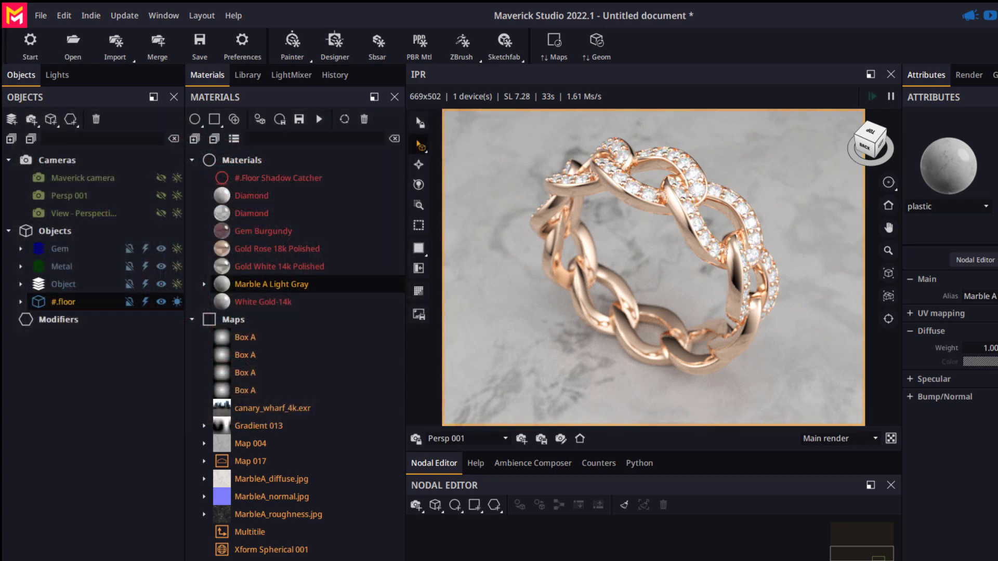
click(681, 380)
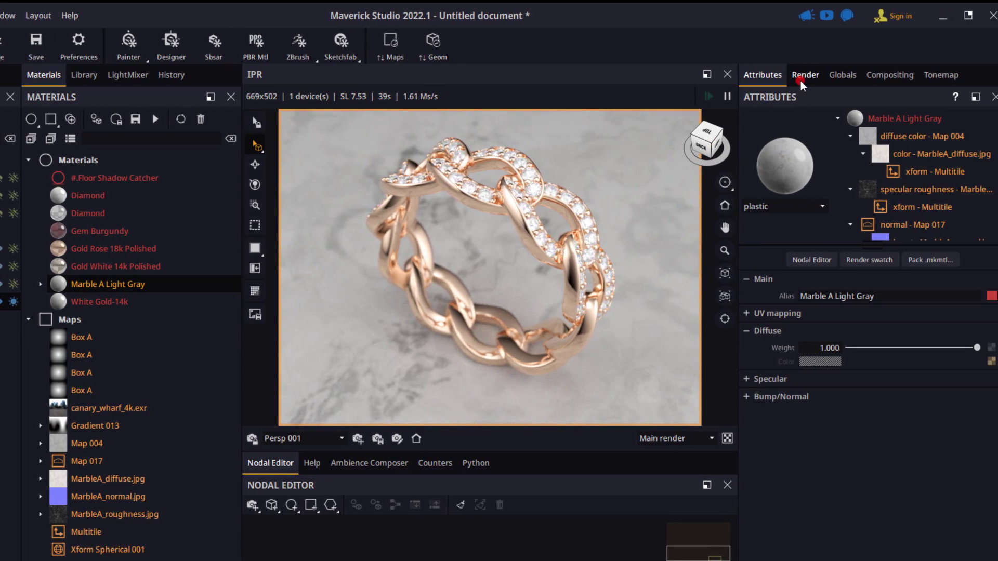
click(966, 78)
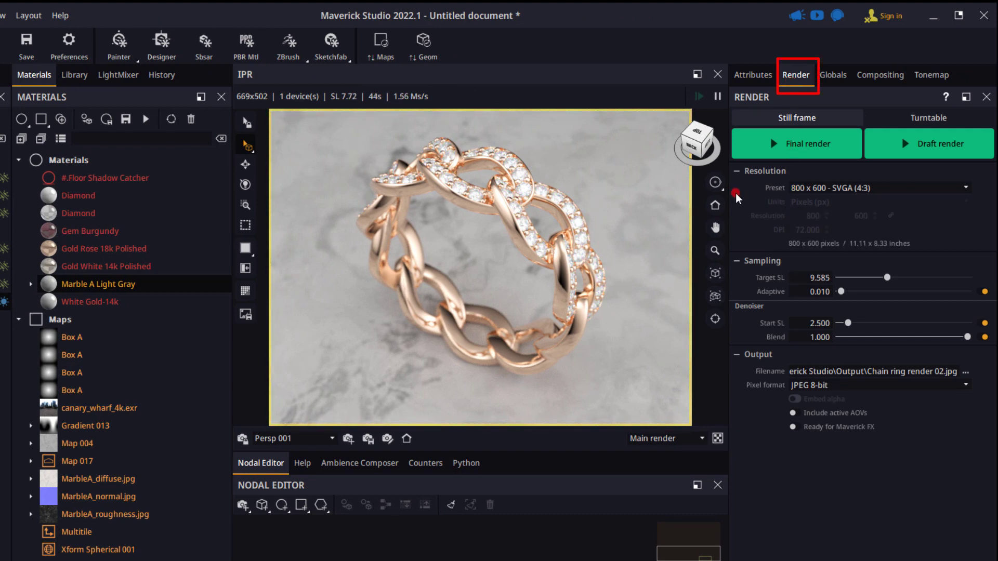
click(965, 189)
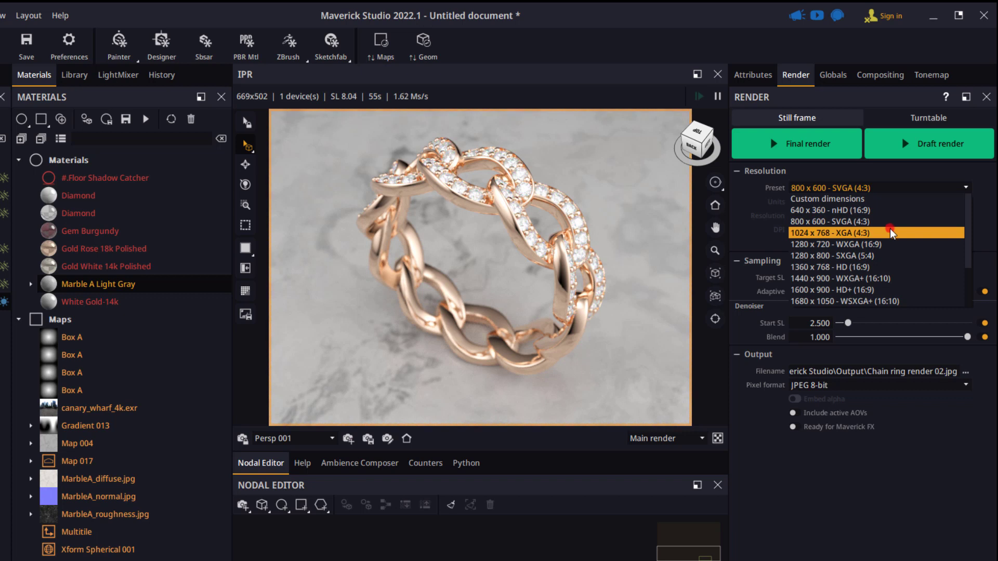
scroll(896, 278, down, 1)
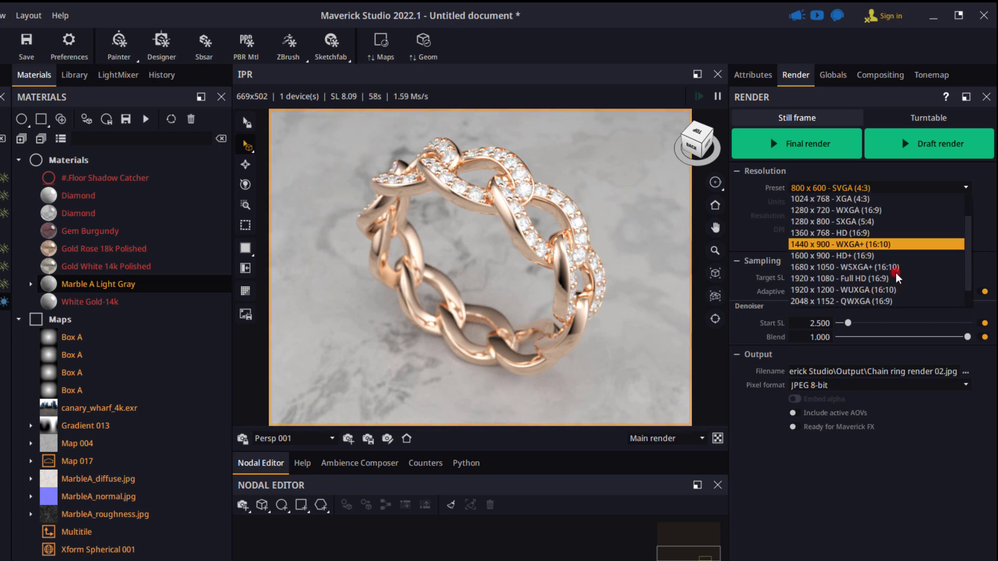
scroll(895, 276, down, 1)
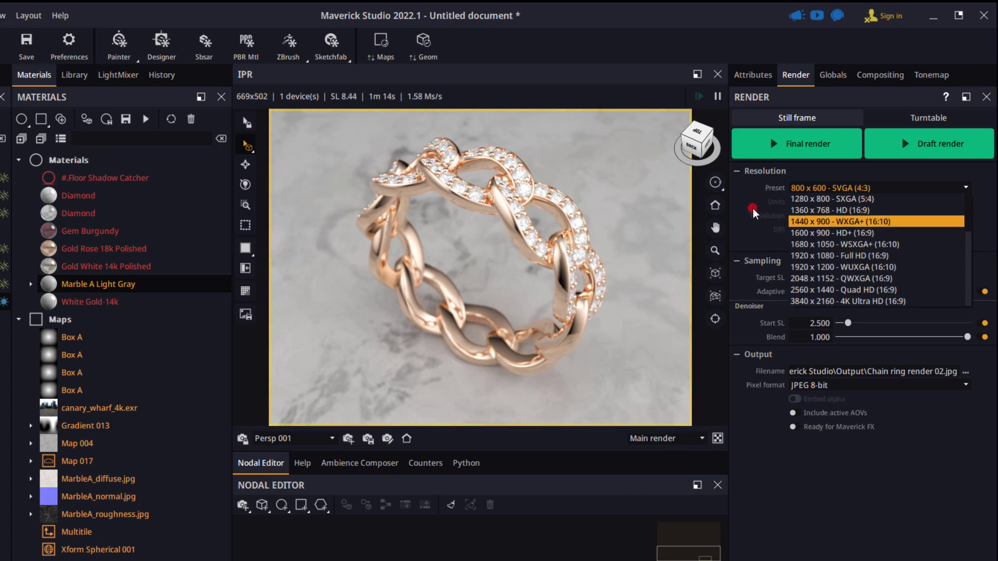
click(784, 218)
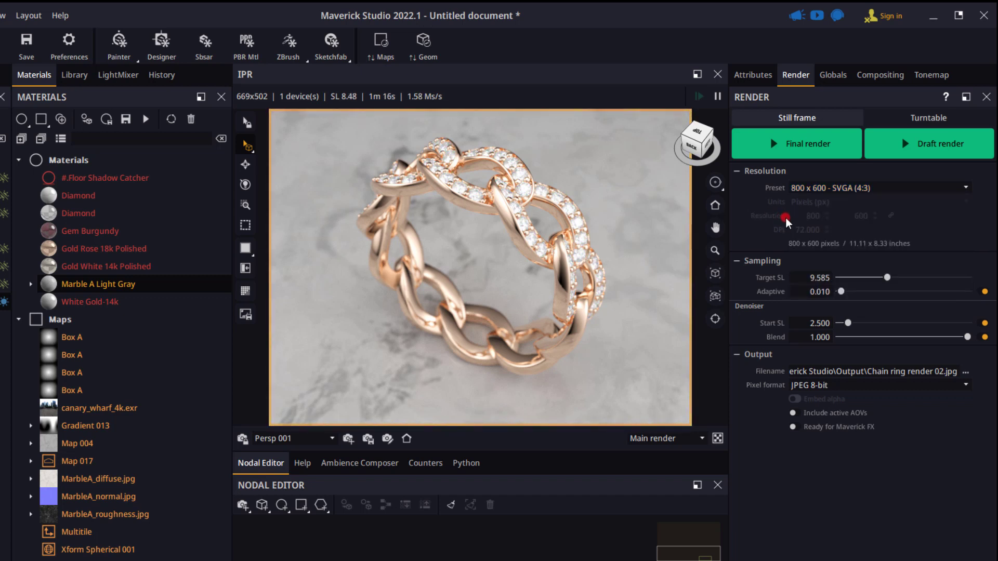
Adjust the render's Target SL to about 9.65 and toggle the denoiser, leaving it enabled
drag(887, 279, 905, 283)
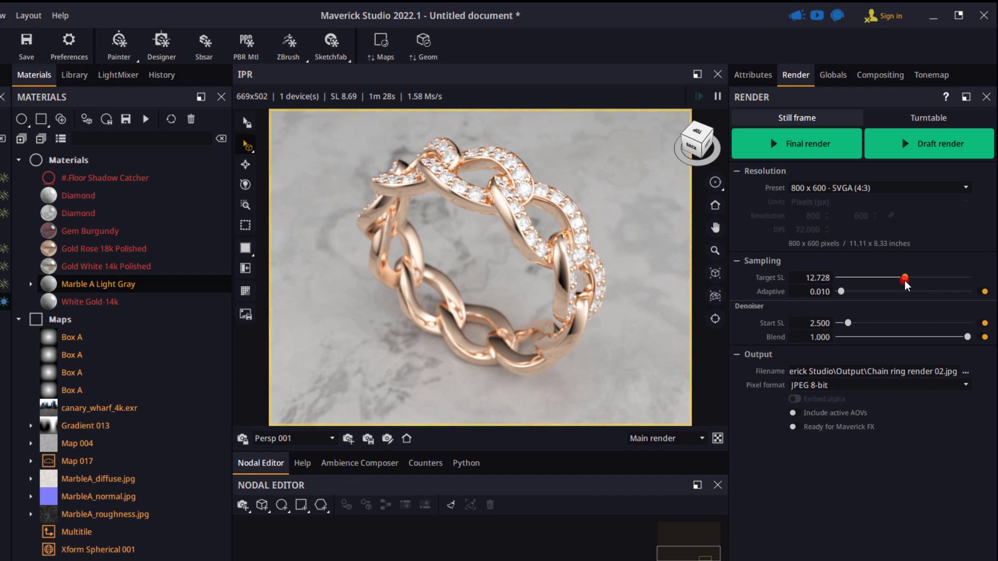
drag(903, 280, 889, 281)
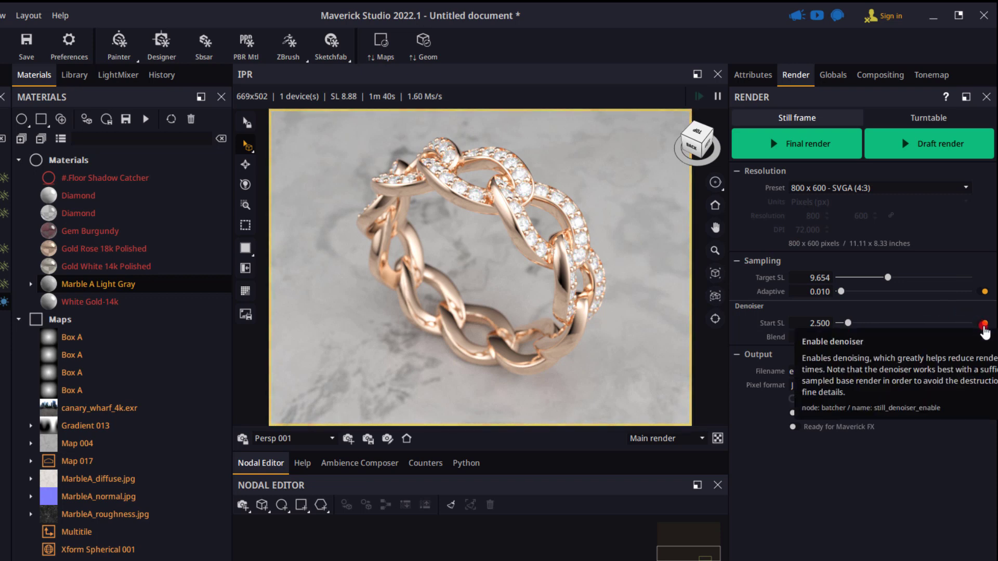
click(980, 324)
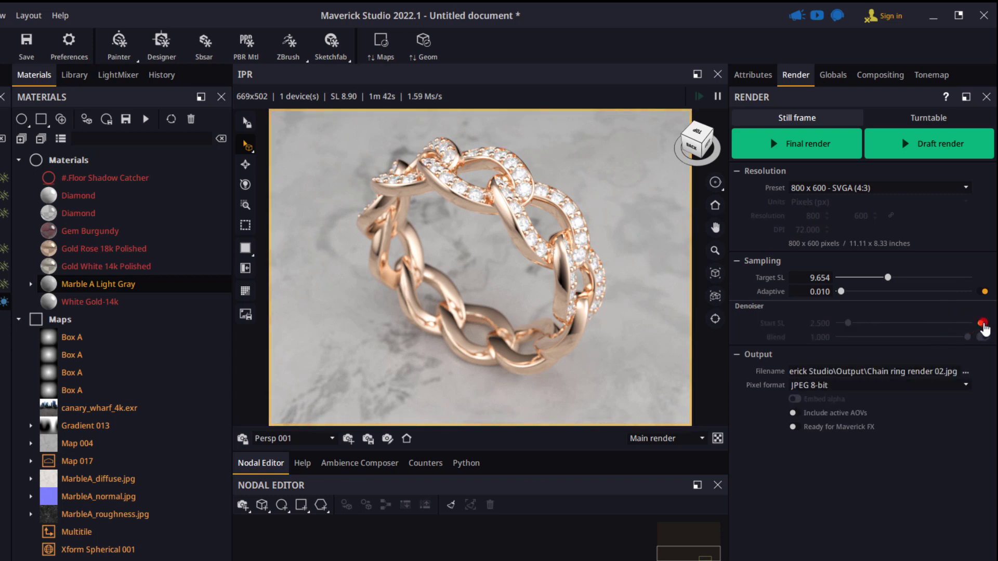
click(982, 323)
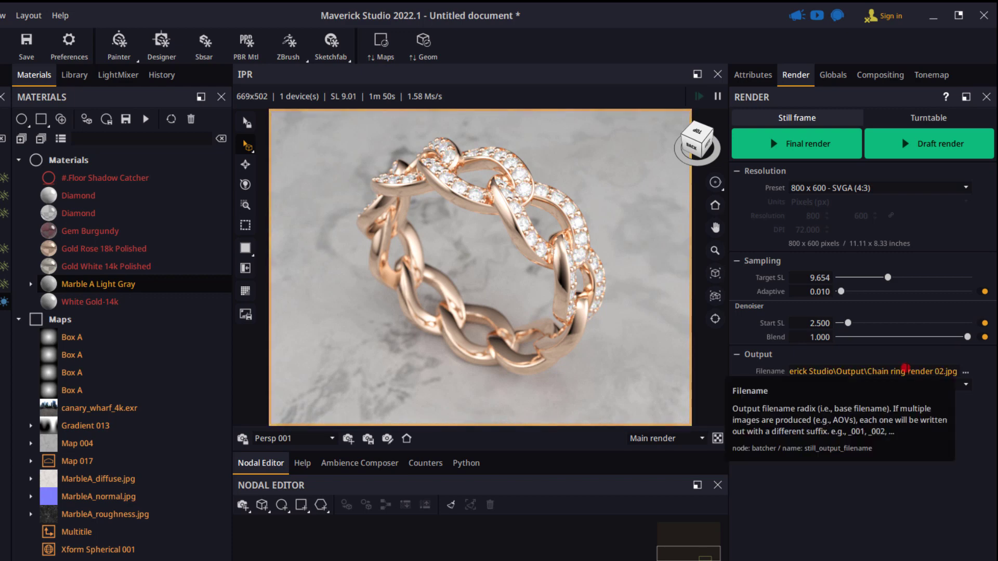
Set the output filename to Chain ring render 01a.jpg and the pixel format to JPEG 8-bit
click(966, 372)
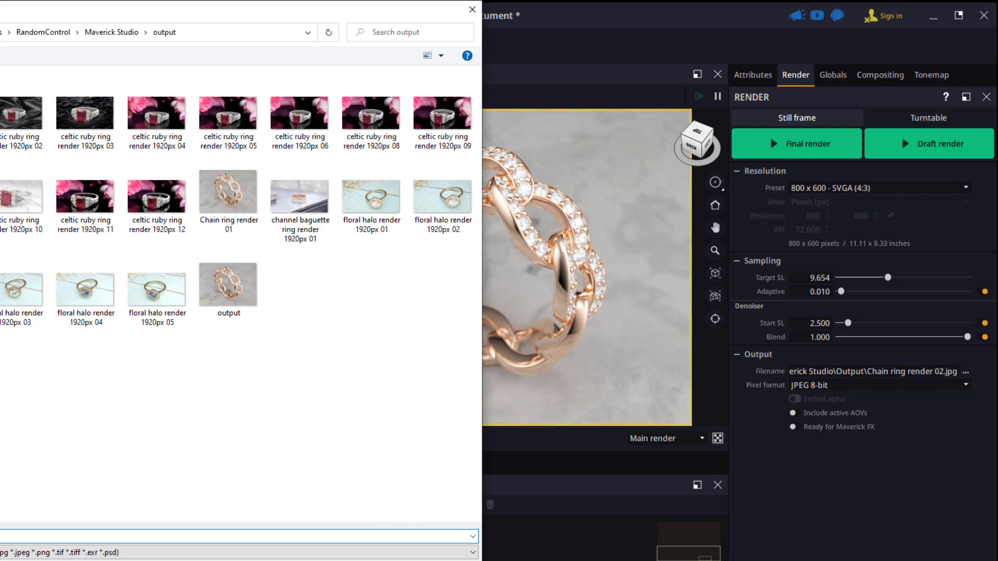
key(Escape)
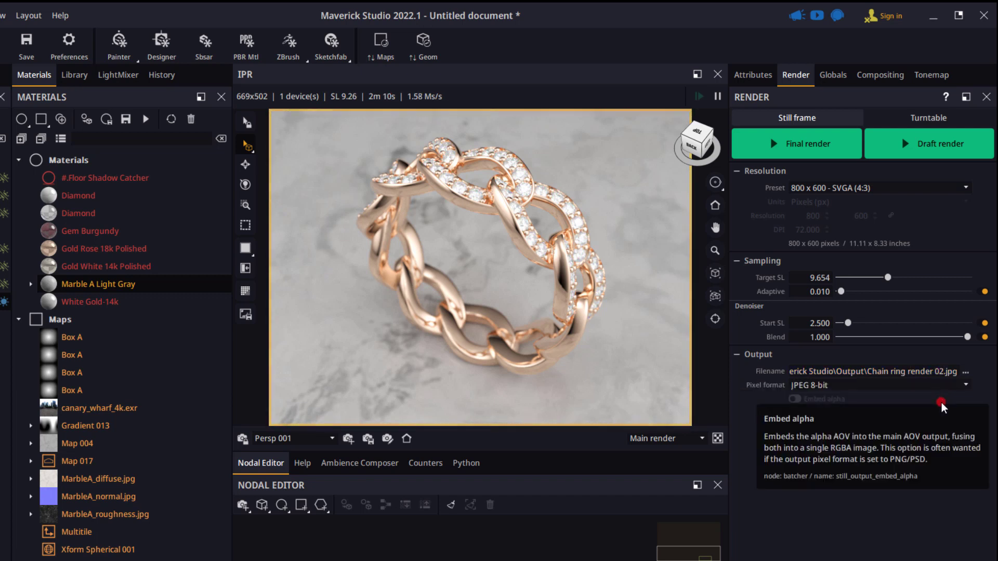
key(BackSpace)
text(1a)
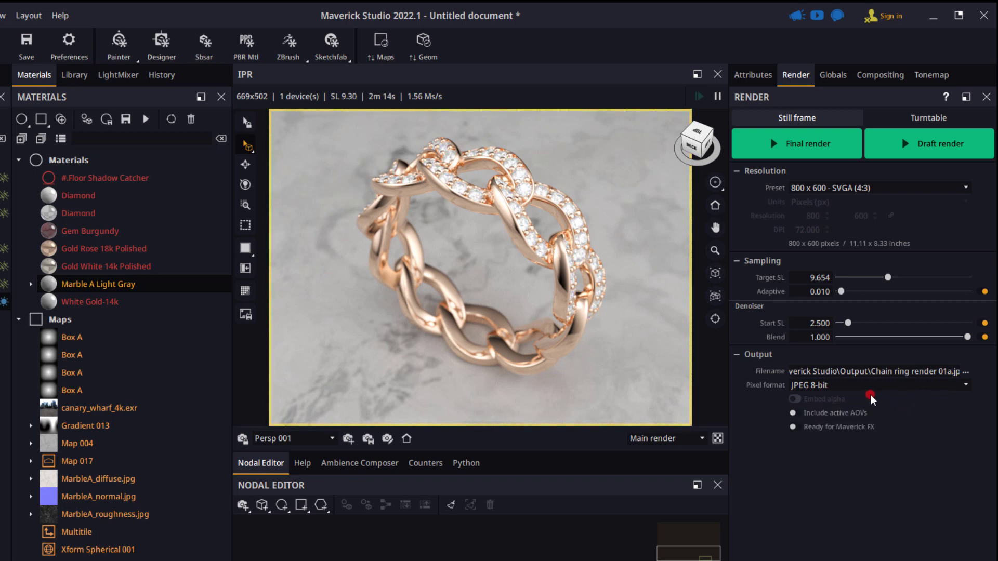
click(857, 385)
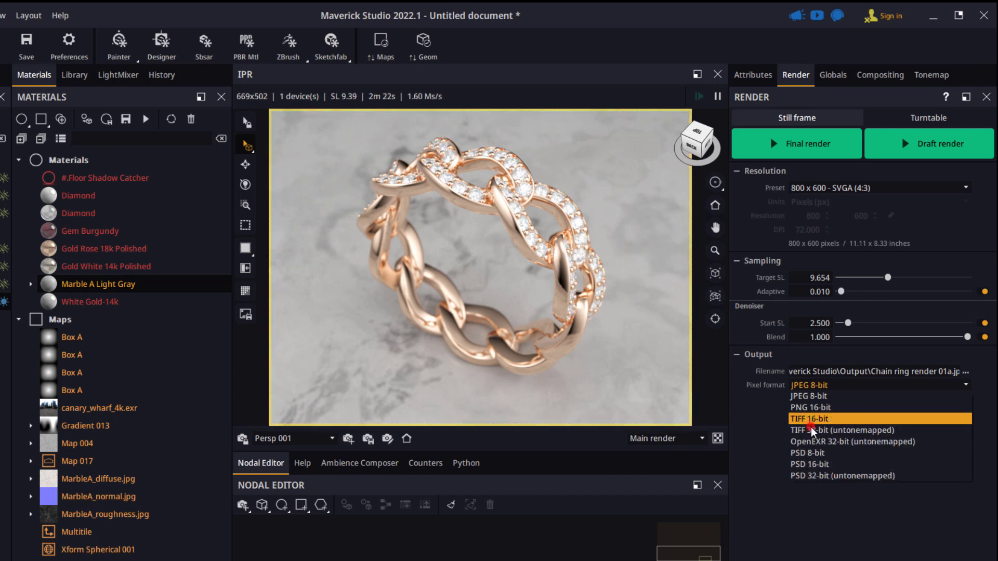
click(839, 398)
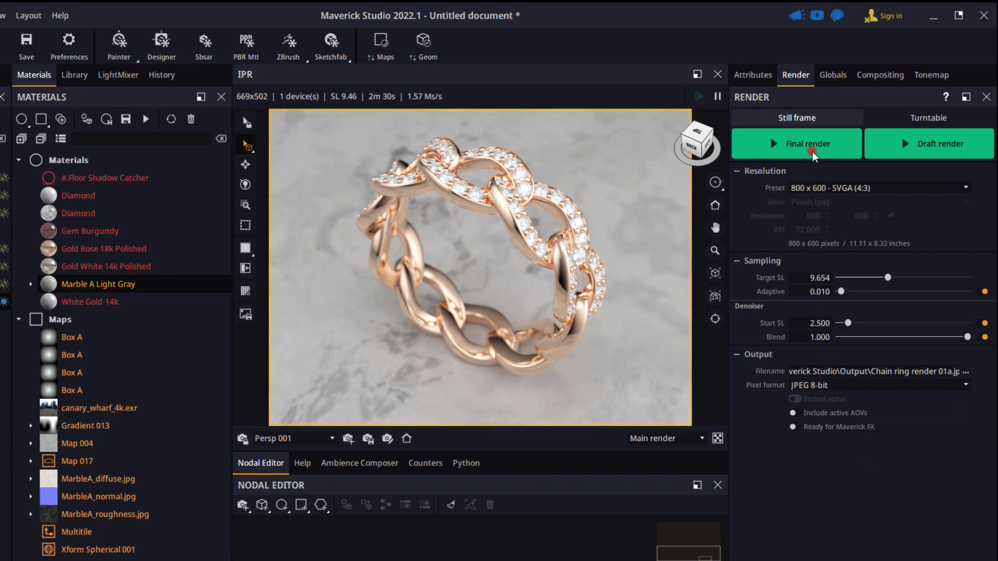
Start the final render of the ring and view the whole image in the render window
click(838, 143)
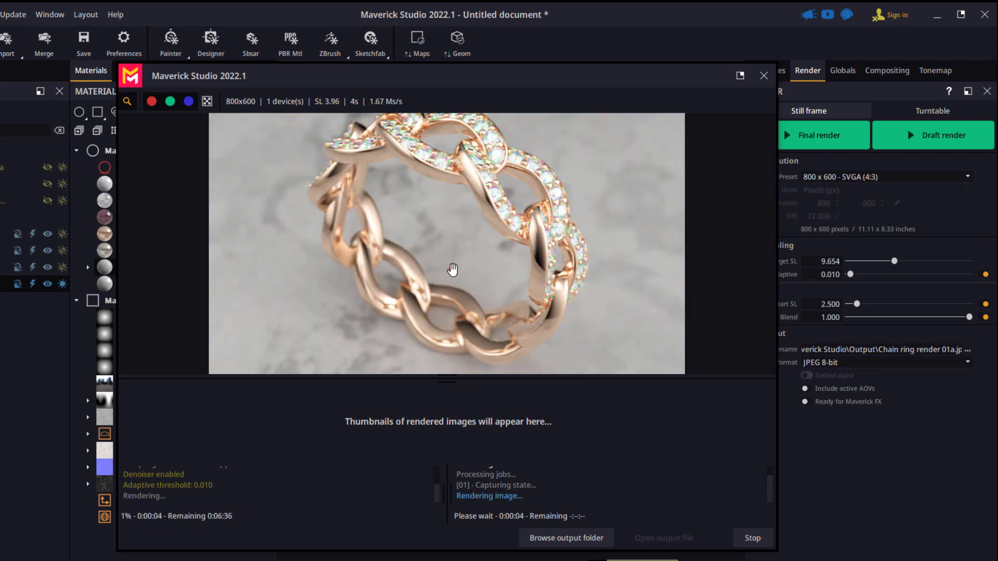
scroll(446, 267, down, 3)
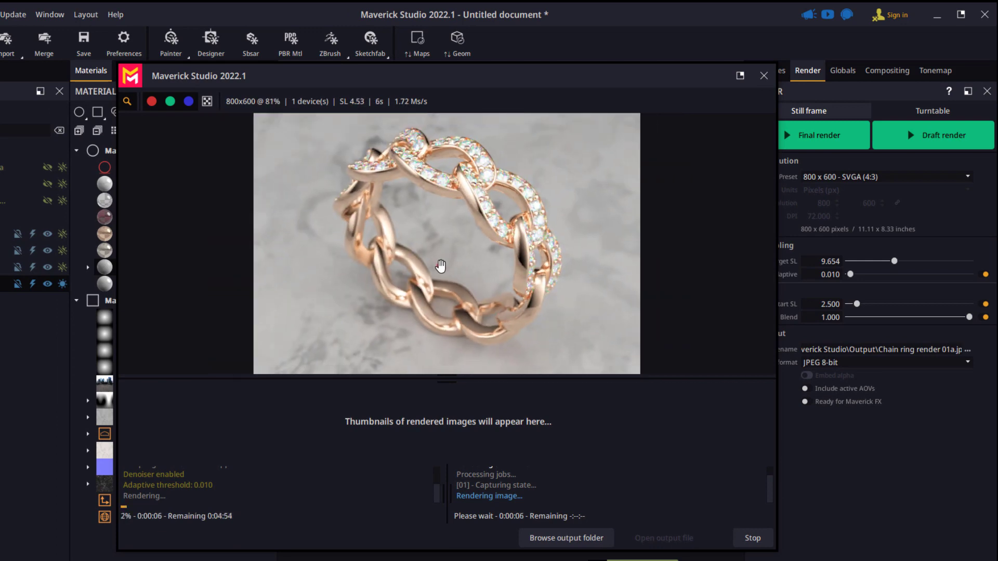
scroll(440, 266, down, 3)
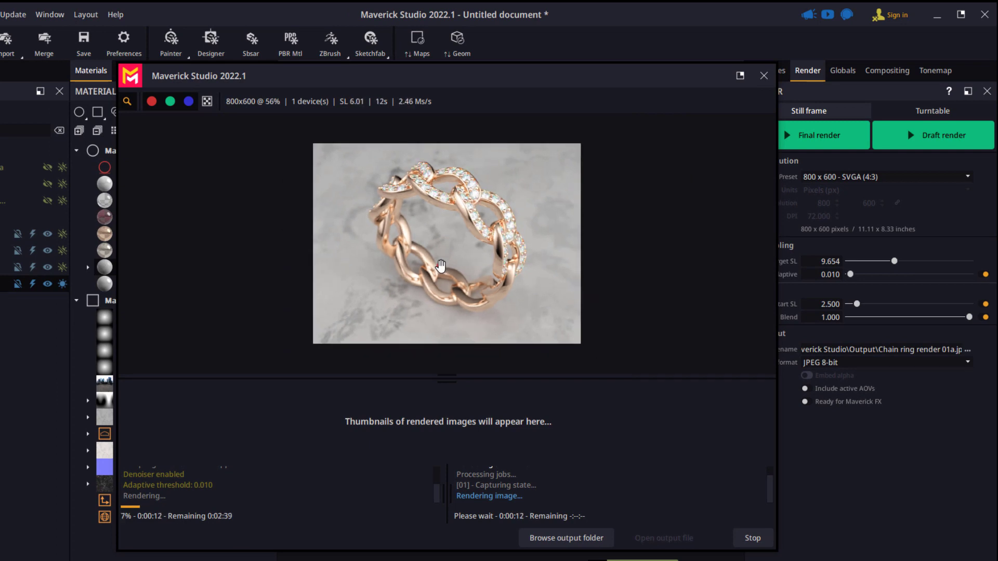
Inspect the ring's metal links, stones and marble background in the final render at several magnifications, then close the render window
scroll(441, 266, up, 1)
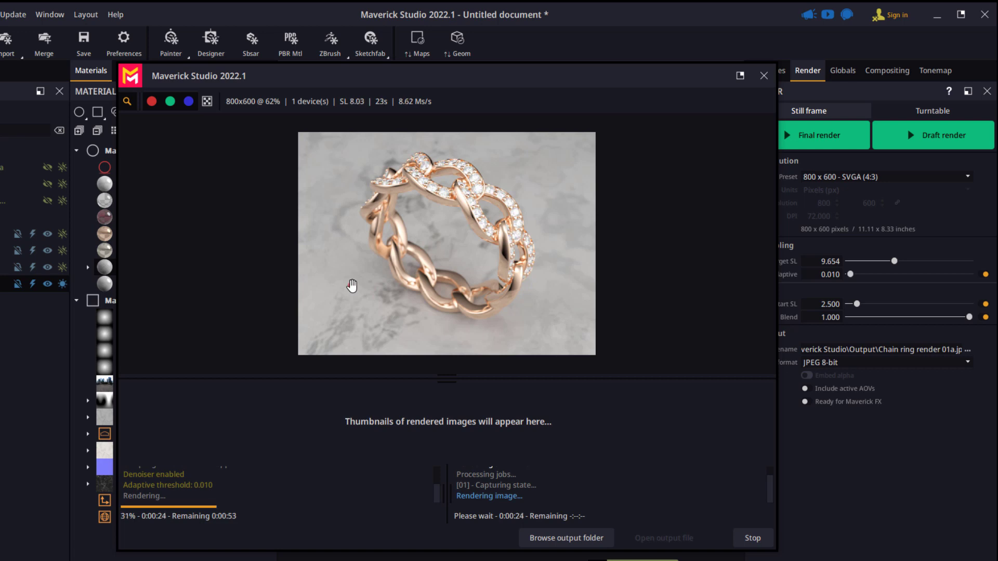
scroll(359, 279, up, 3)
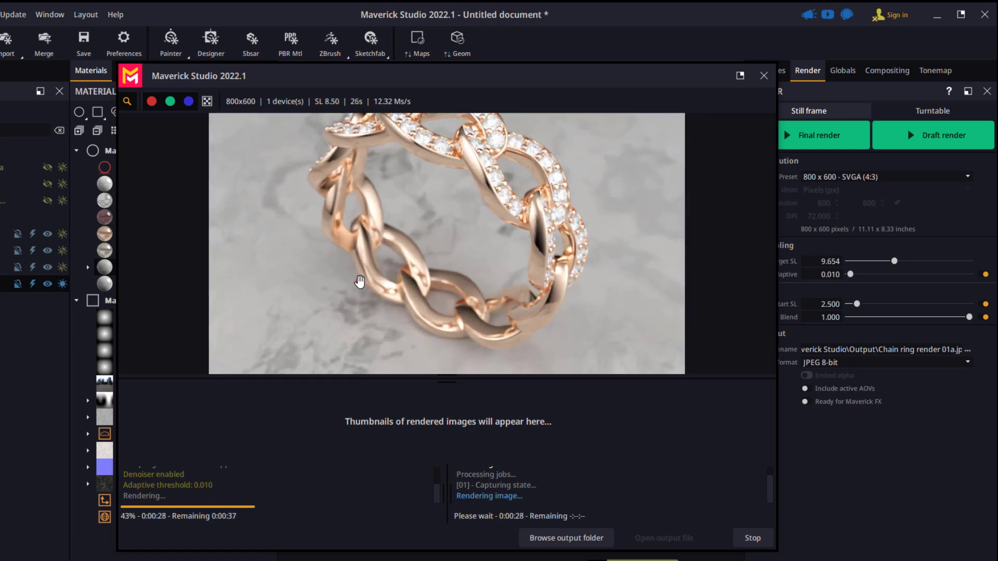
drag(460, 217, 427, 239)
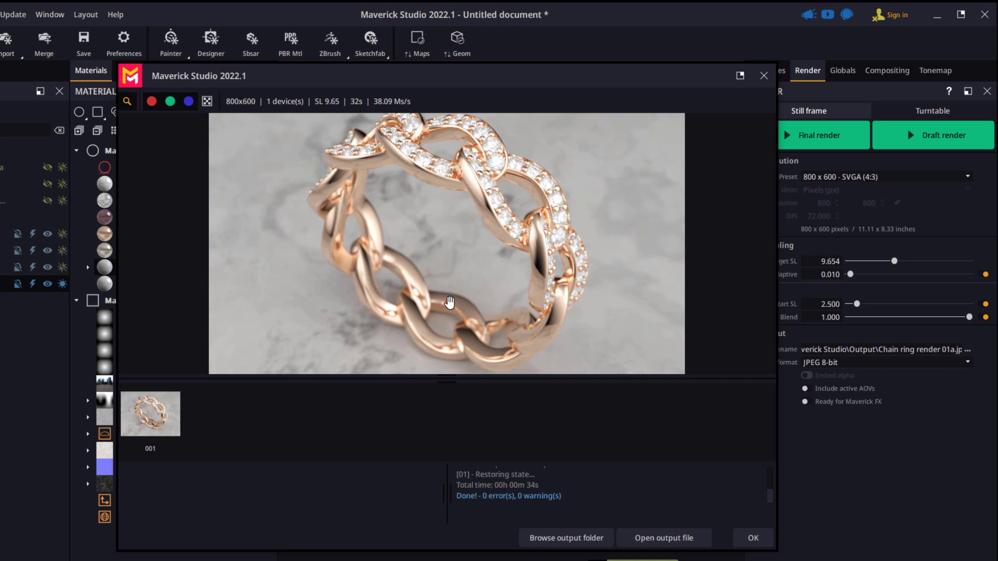
scroll(450, 302, up, 5)
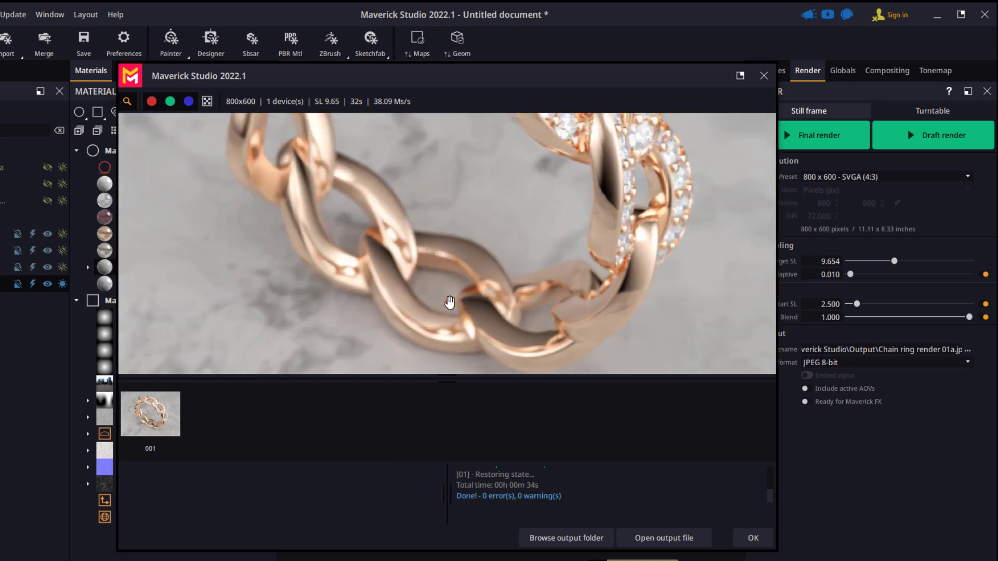
scroll(442, 305, down, 5)
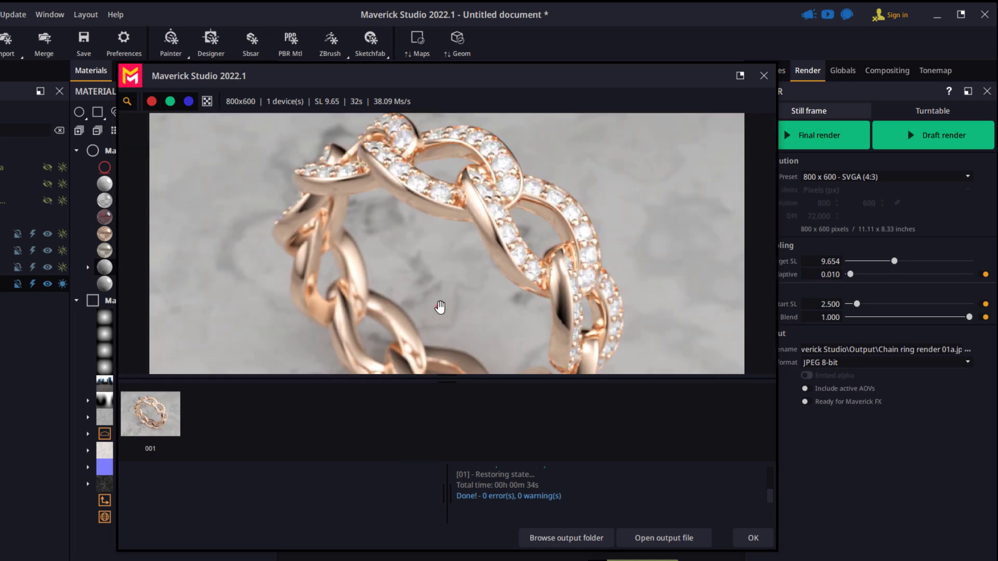
scroll(412, 231, down, 2)
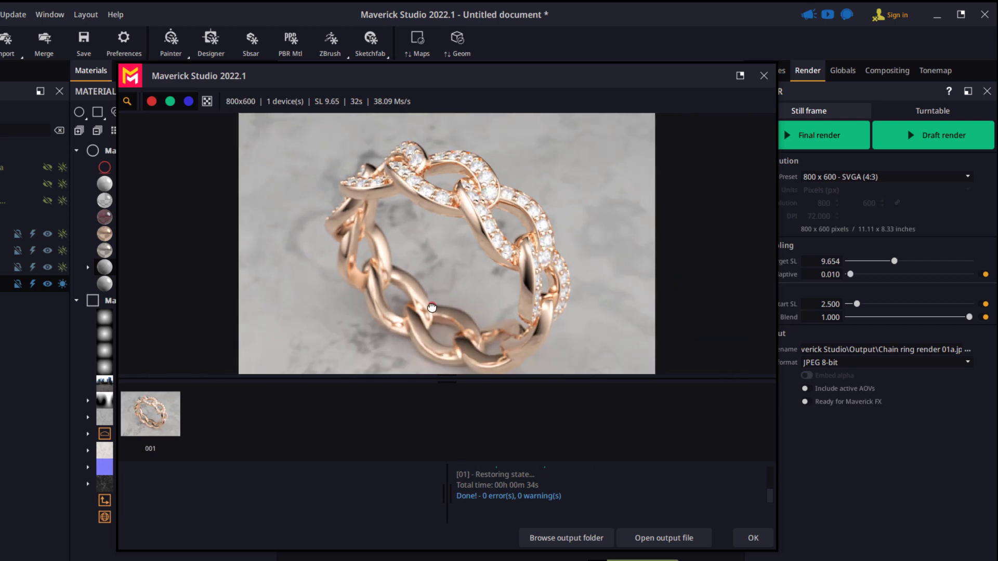
scroll(431, 280, up, 1)
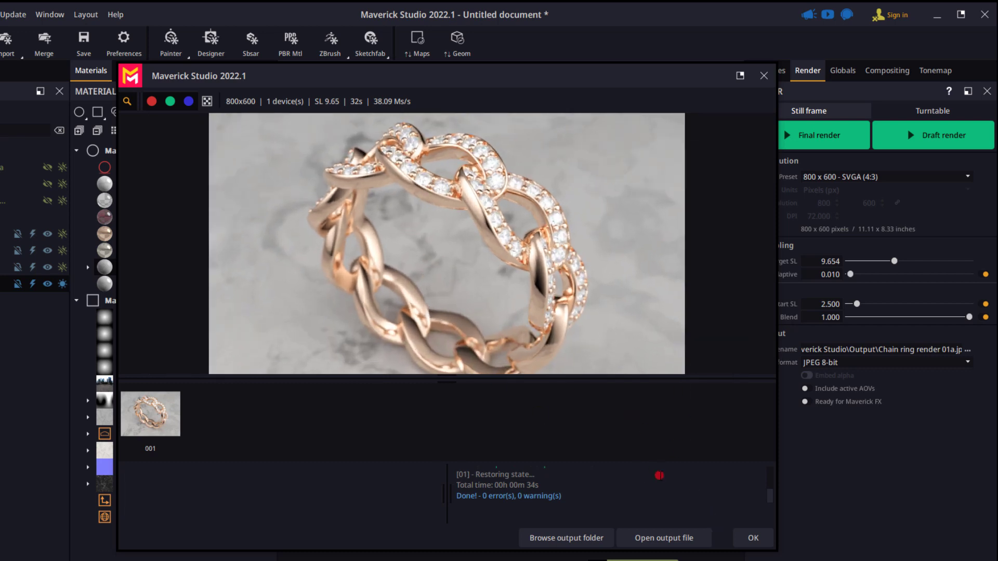
click(752, 538)
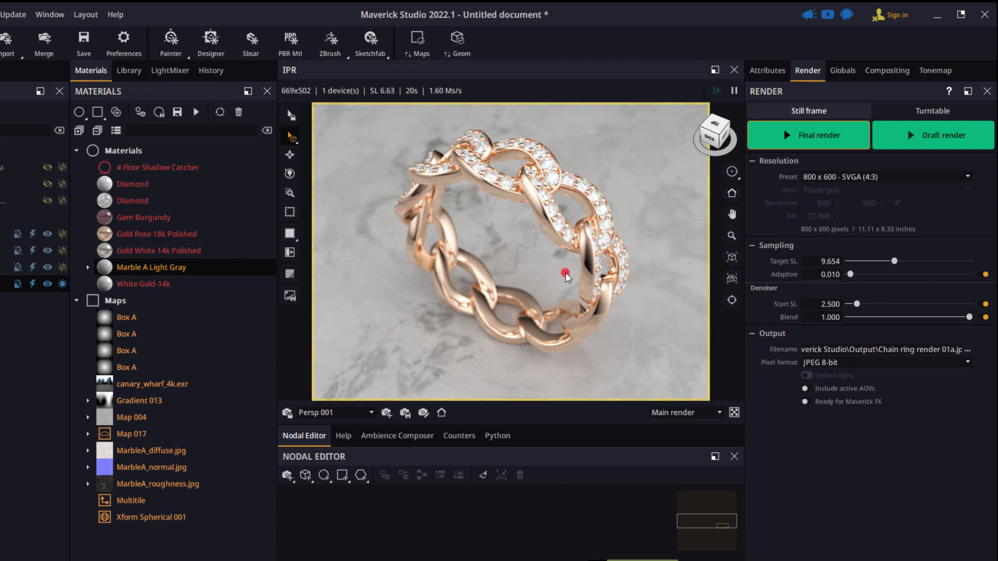
Autofocus the camera on the stones along the ring's upper edge and set the output filename to Chain ring render 02.jpg
right_click(471, 168)
click(489, 237)
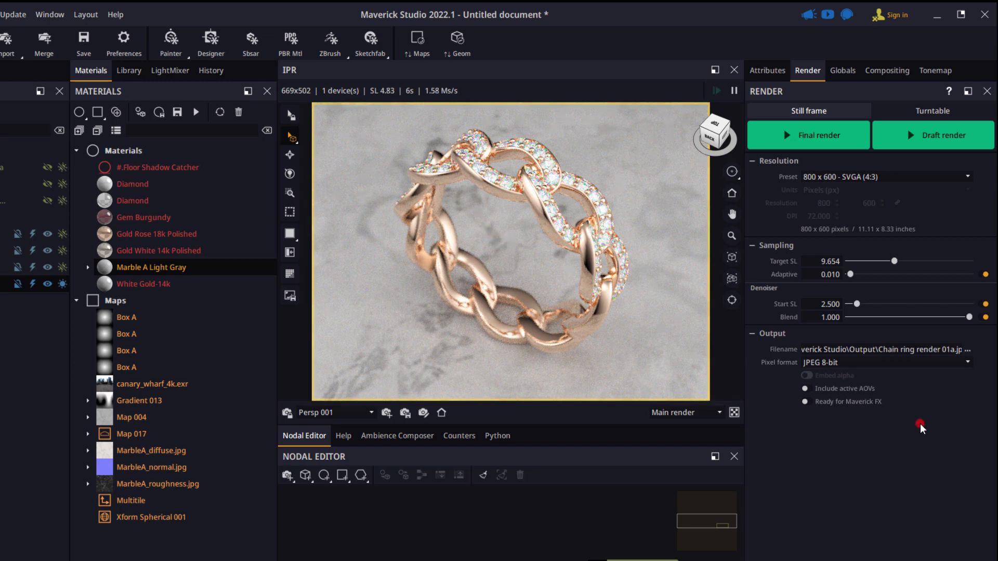
drag(944, 351, 961, 370)
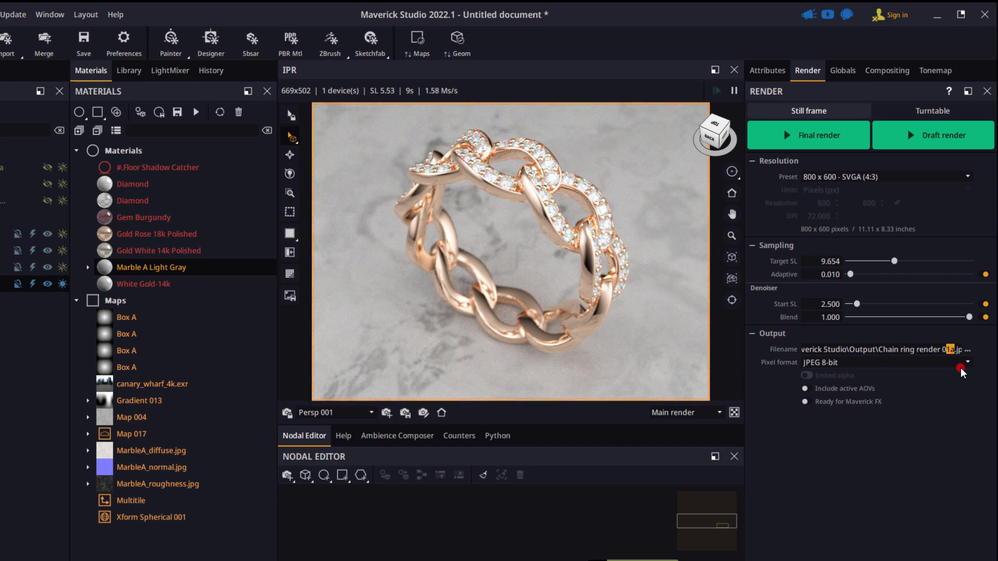
text(3)
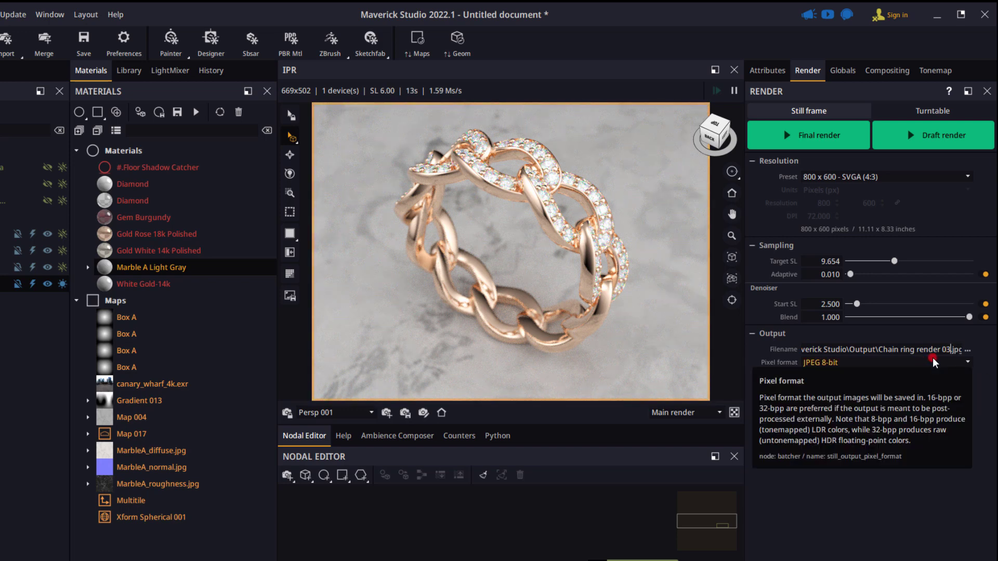
key(BackSpace)
Start a final render at 800 x 600 and stop it without saving
click(819, 137)
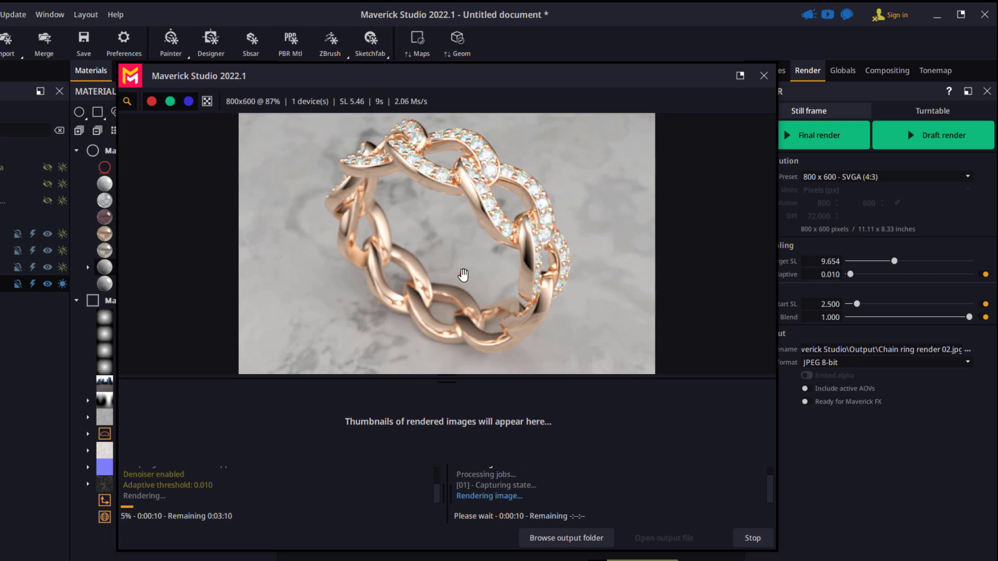
click(752, 538)
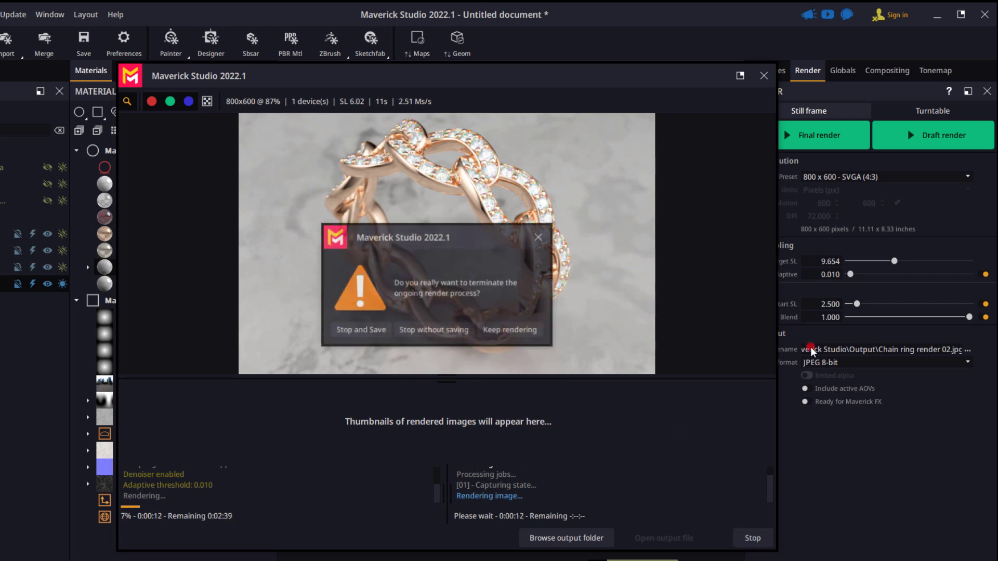
click(443, 331)
Set the resolution preset to 1920 x 1080 - Full HD (16:9) and start a final render of the ring
click(884, 178)
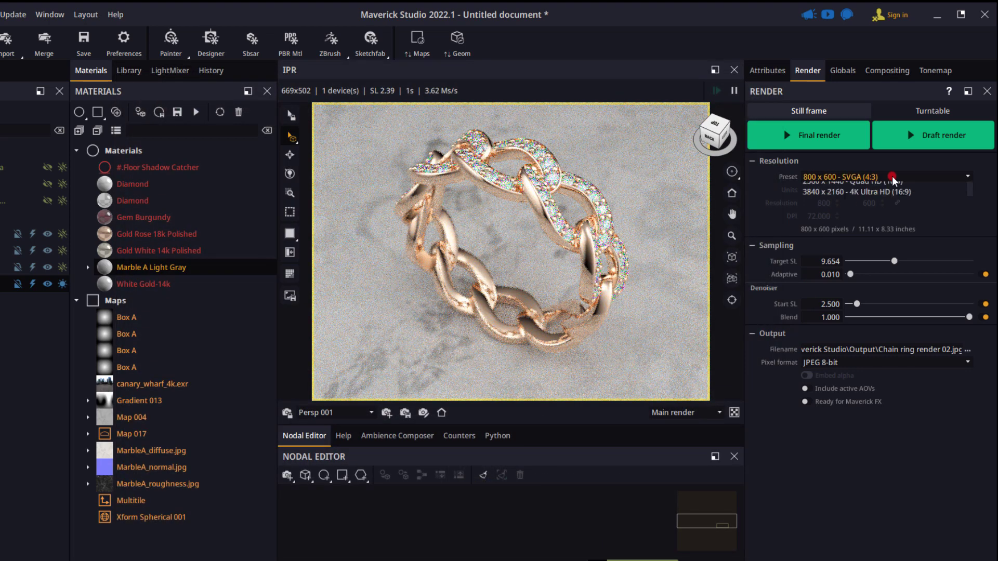
scroll(863, 263, down, 3)
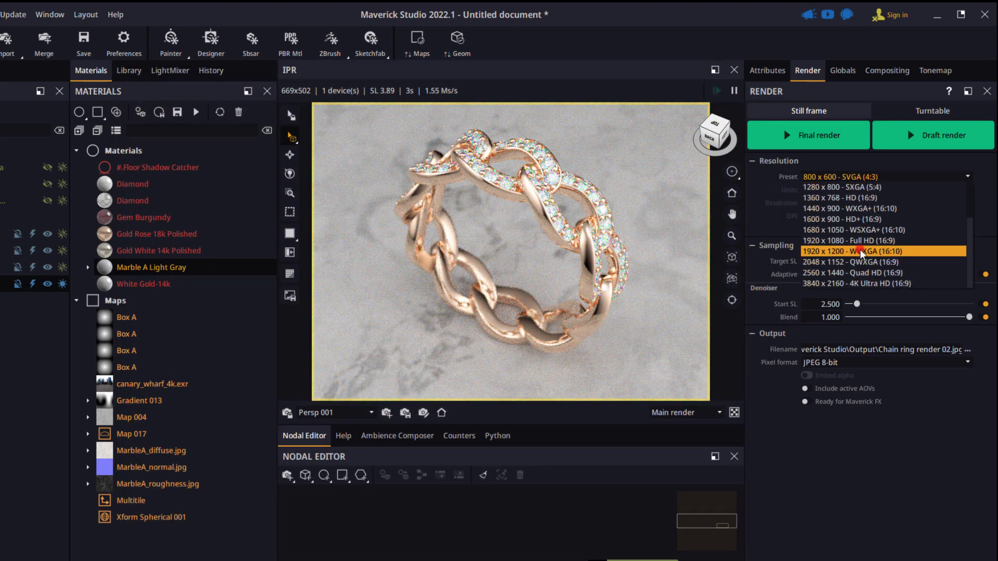
click(902, 241)
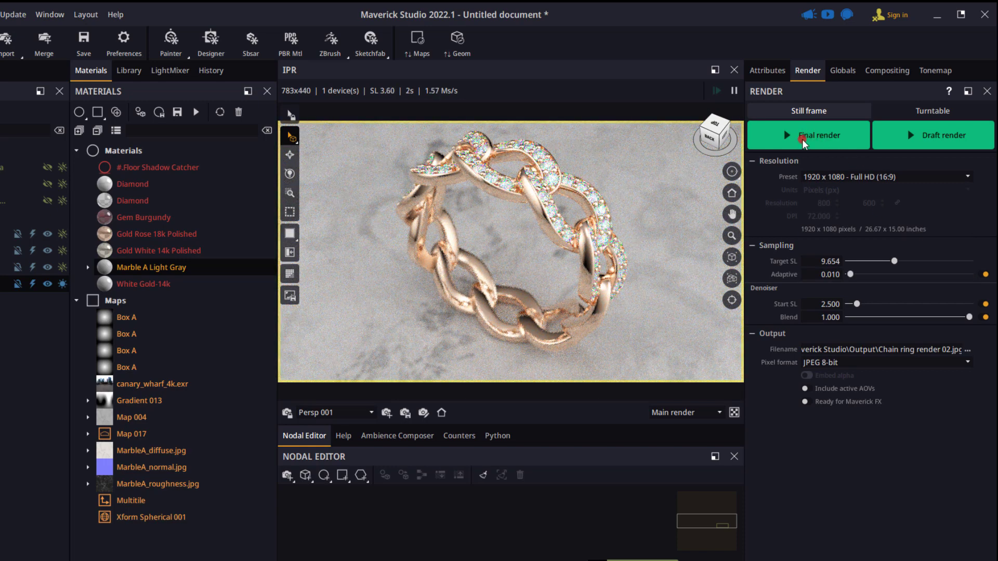
click(830, 137)
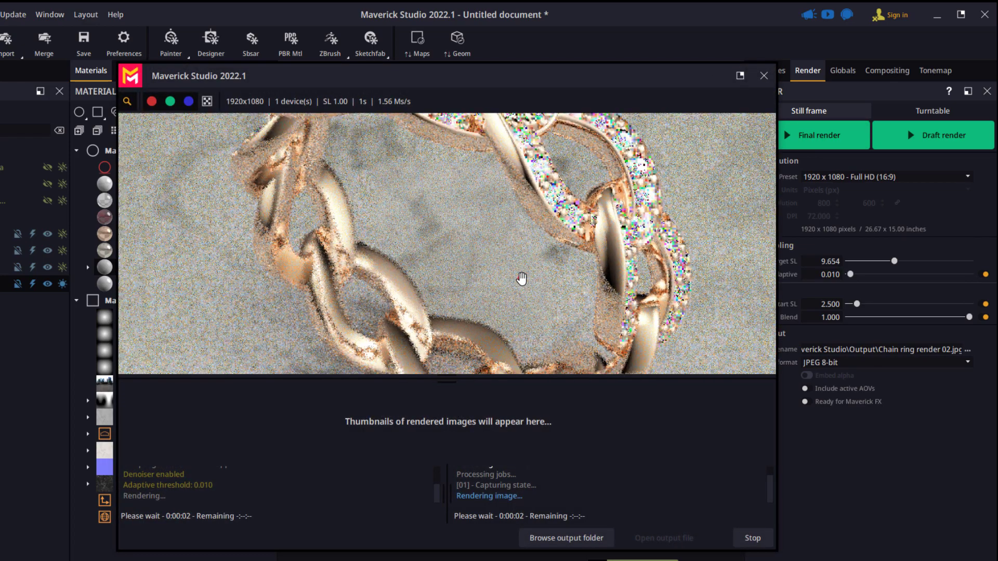
scroll(521, 279, down, 2)
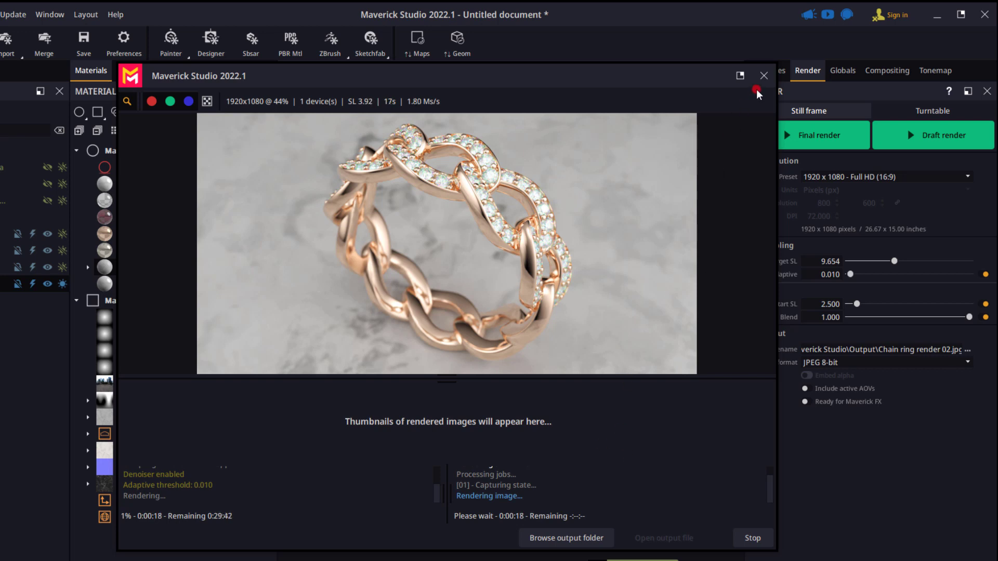
Stop the Full HD render without saving and set the resolution preset back to 800 x 600 - SVGA (4:3)
click(763, 76)
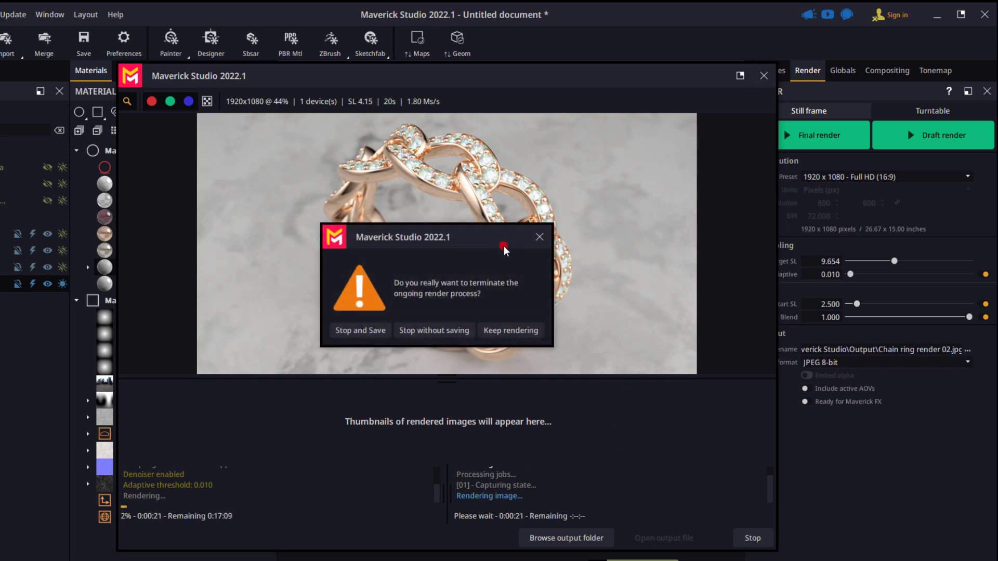
click(435, 330)
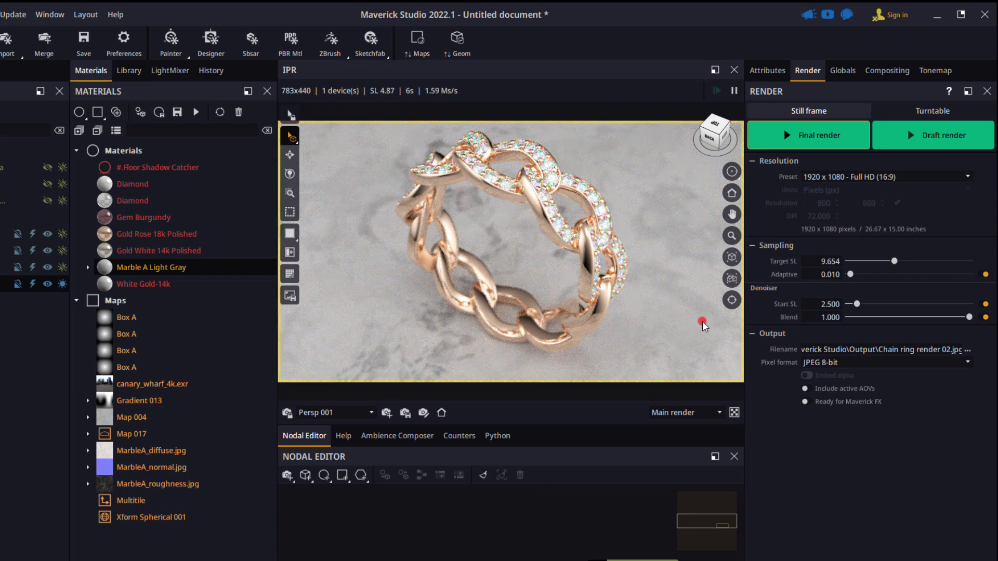
click(821, 178)
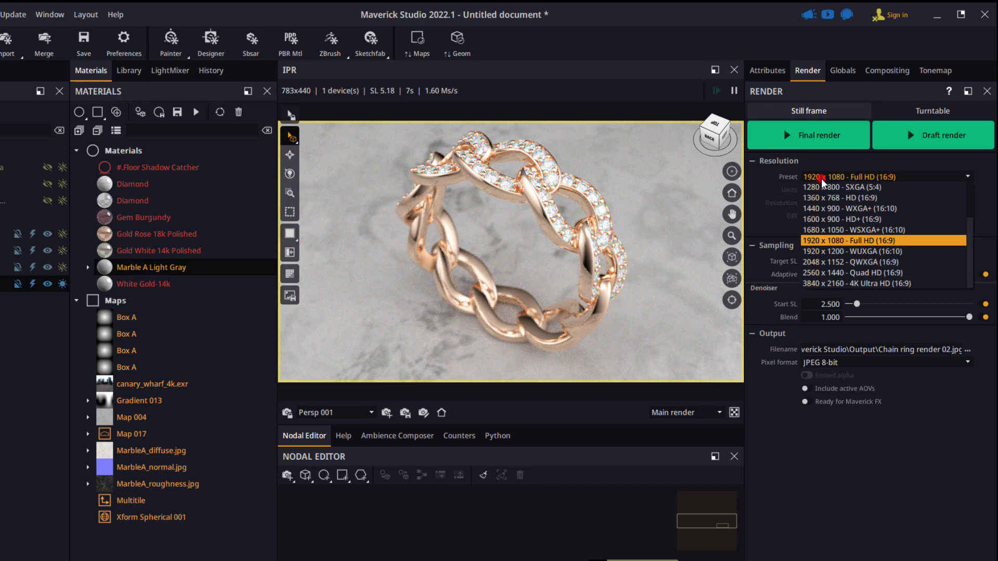
click(823, 209)
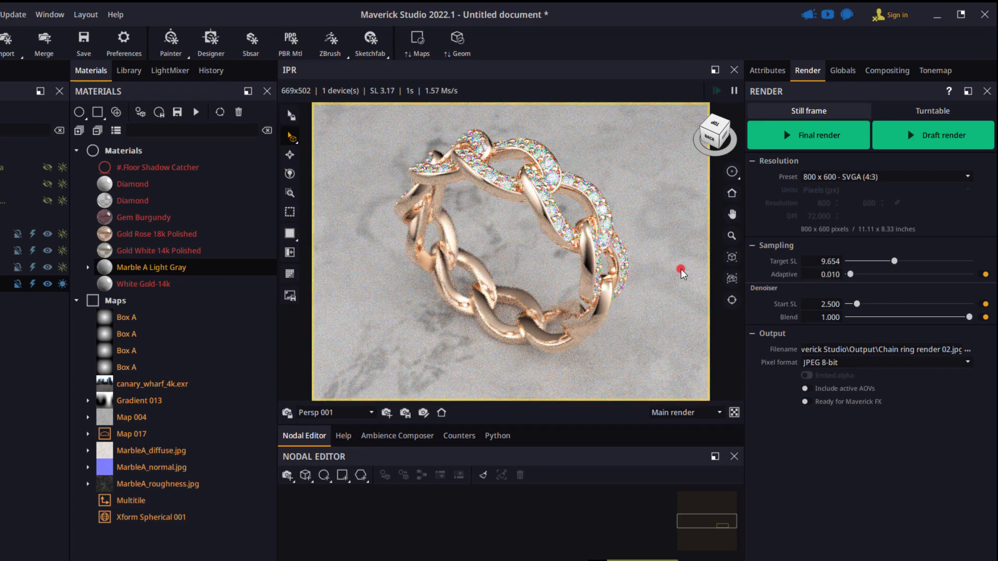
Set the Persp 001 camera's aperture to about 22.9 and autofocus it on the front of the ring's stone-set links
mouse_move(681, 272)
mouse_down()
mouse_move(613, 291)
mouse_move(635, 296)
mouse_move(475, 282)
mouse_move(499, 291)
mouse_move(481, 300)
mouse_up()
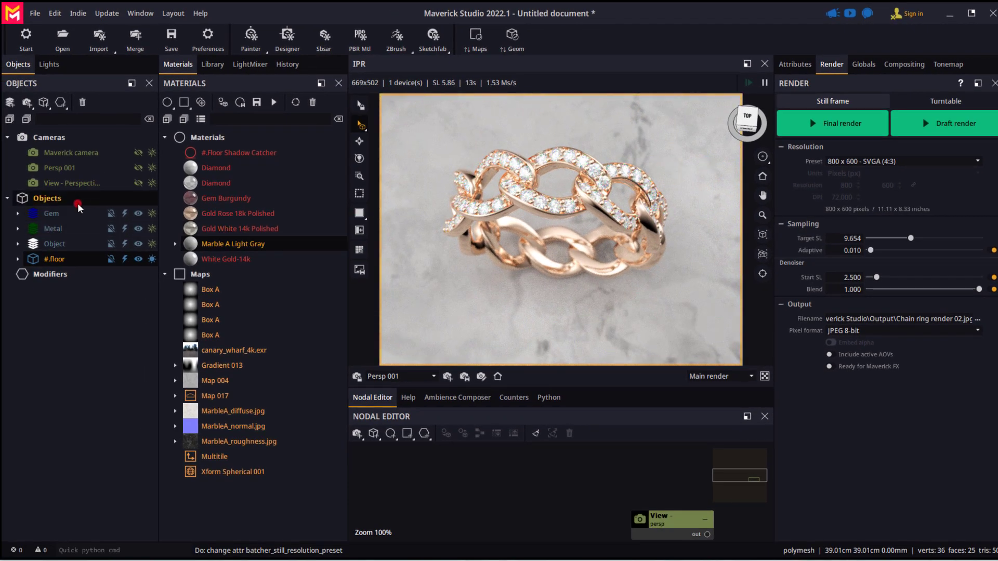
click(59, 170)
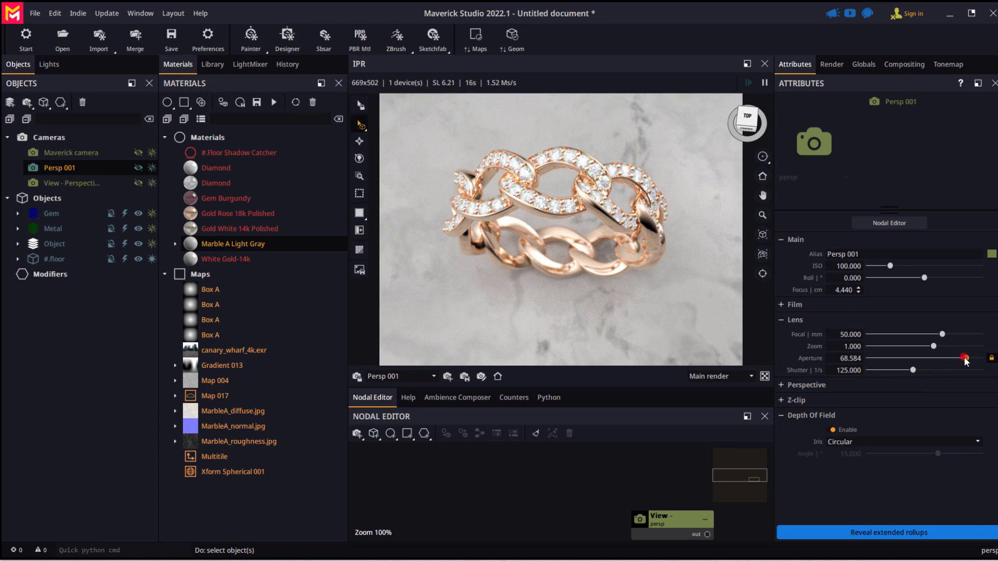
mouse_move(966, 361)
mouse_down()
mouse_move(950, 359)
mouse_move(952, 367)
mouse_up()
right_click(563, 206)
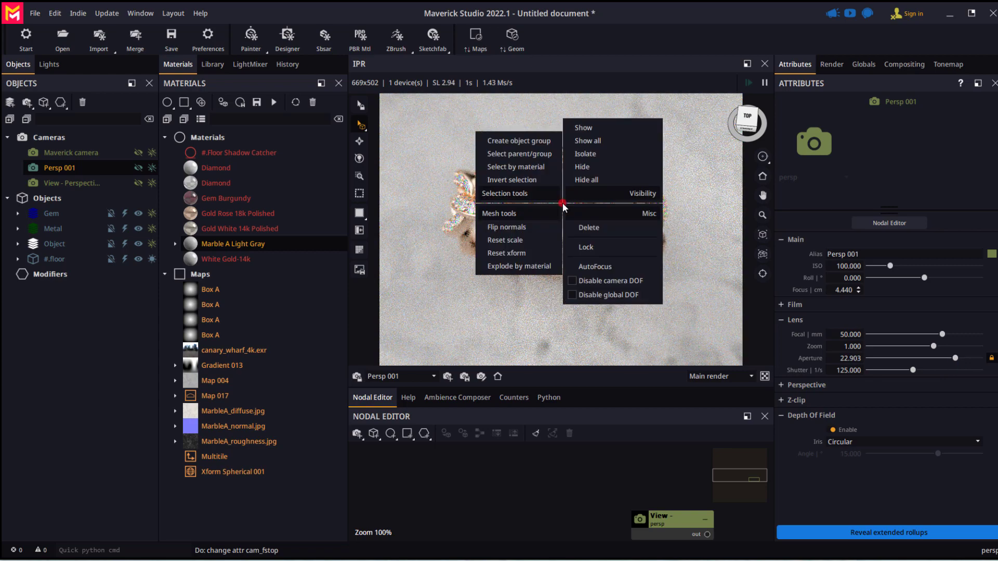
click(595, 267)
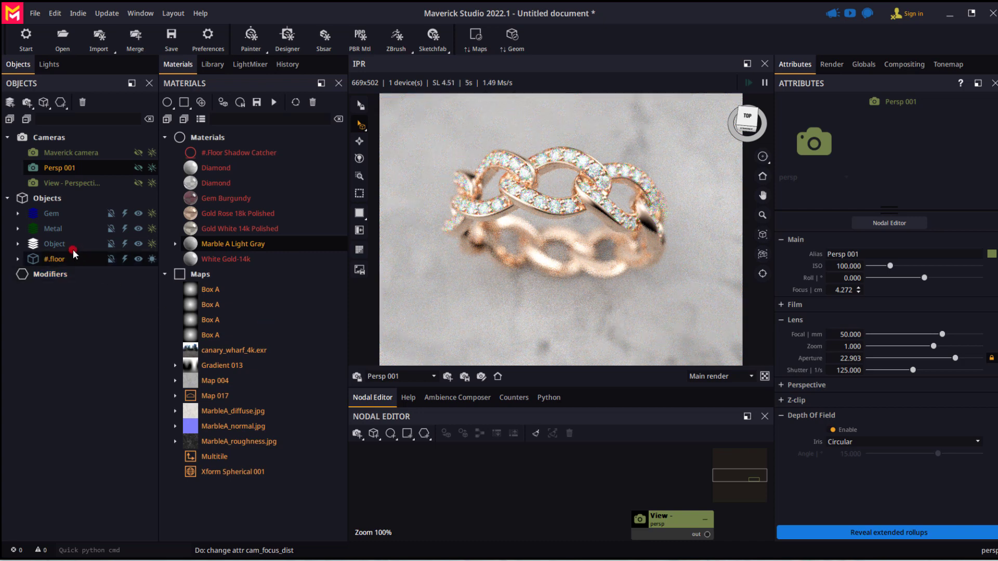
Apply the Gem Amethyst gemstone material from the library to all stones in the Gem group
click(57, 215)
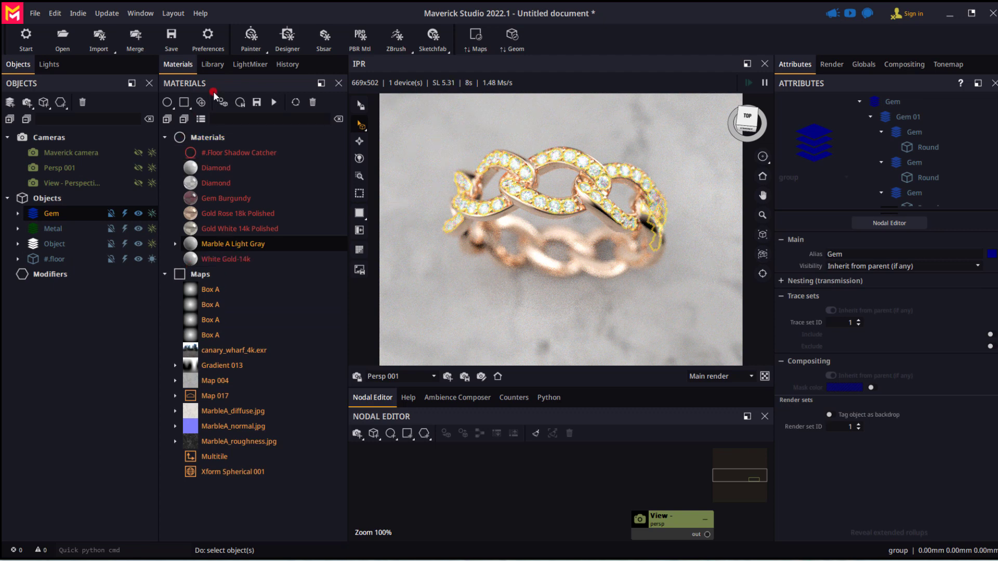
click(210, 68)
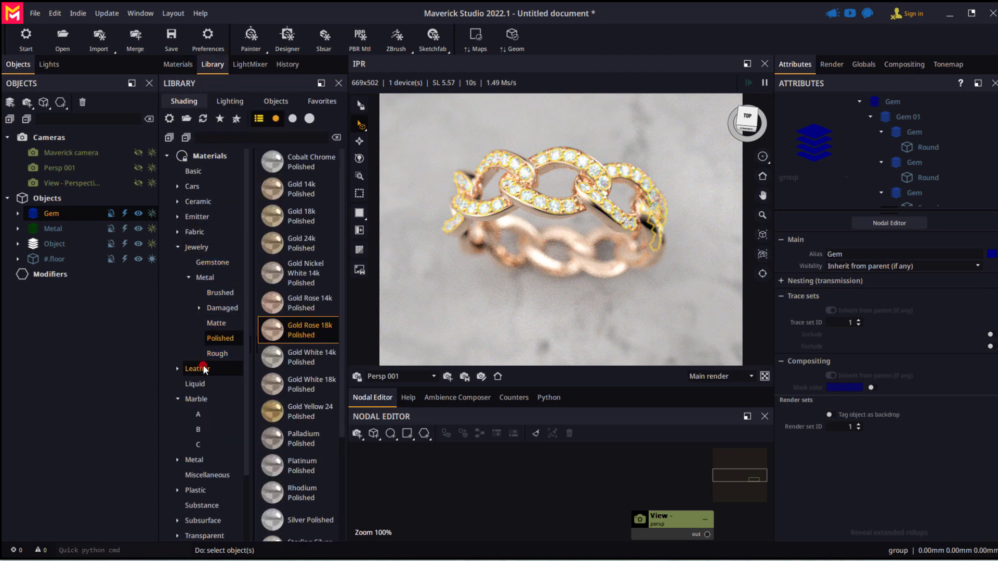
click(202, 263)
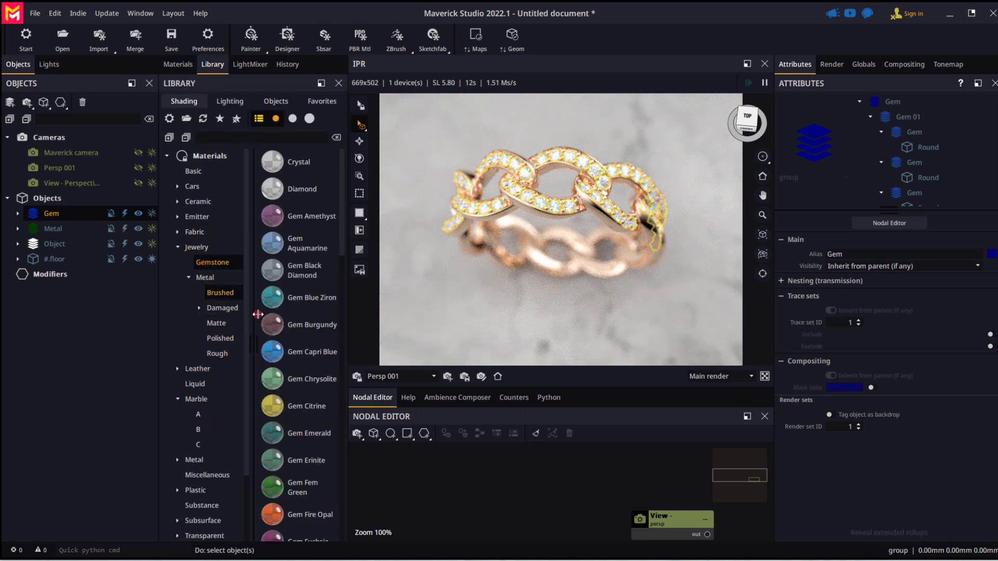
right_click(282, 215)
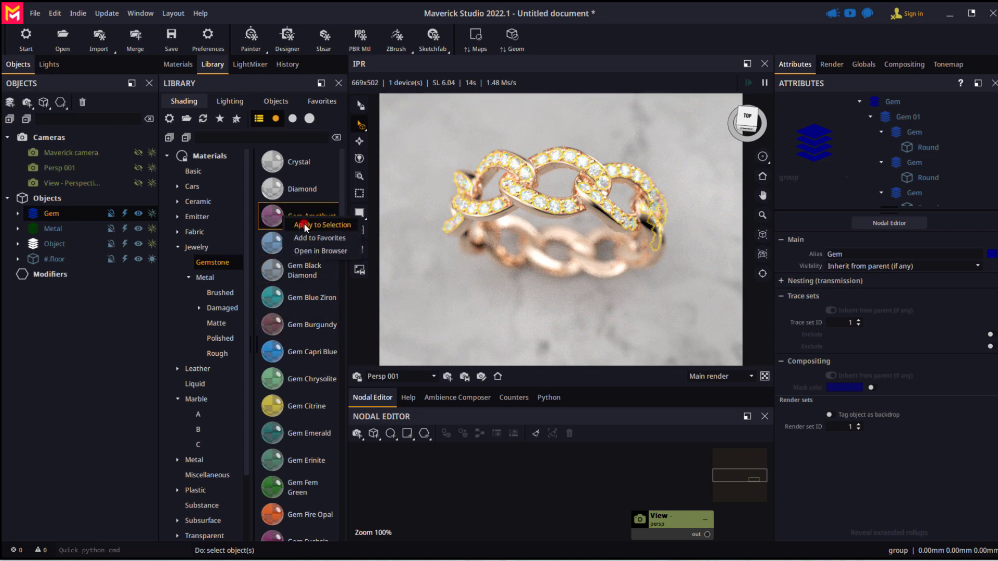
click(304, 223)
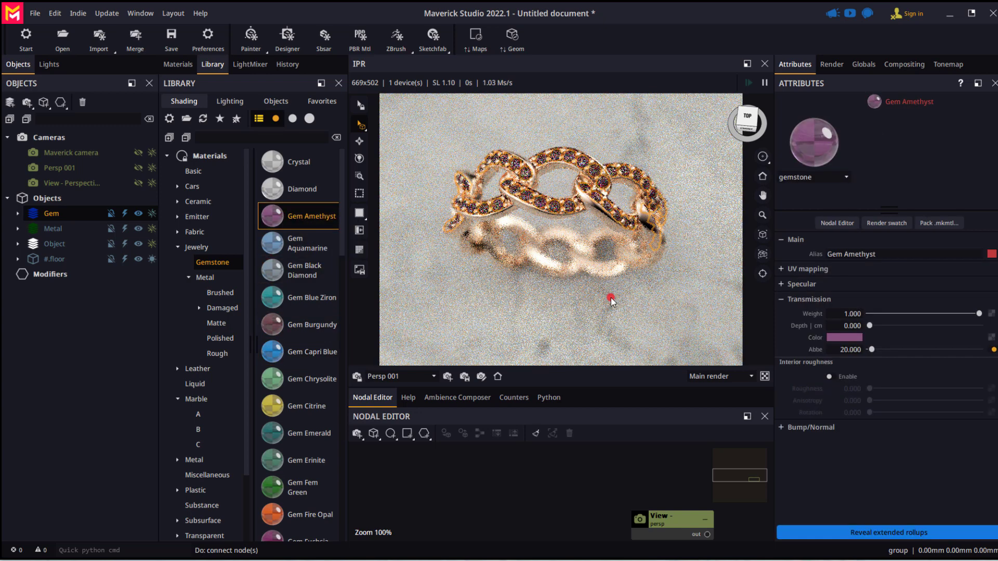
click(611, 301)
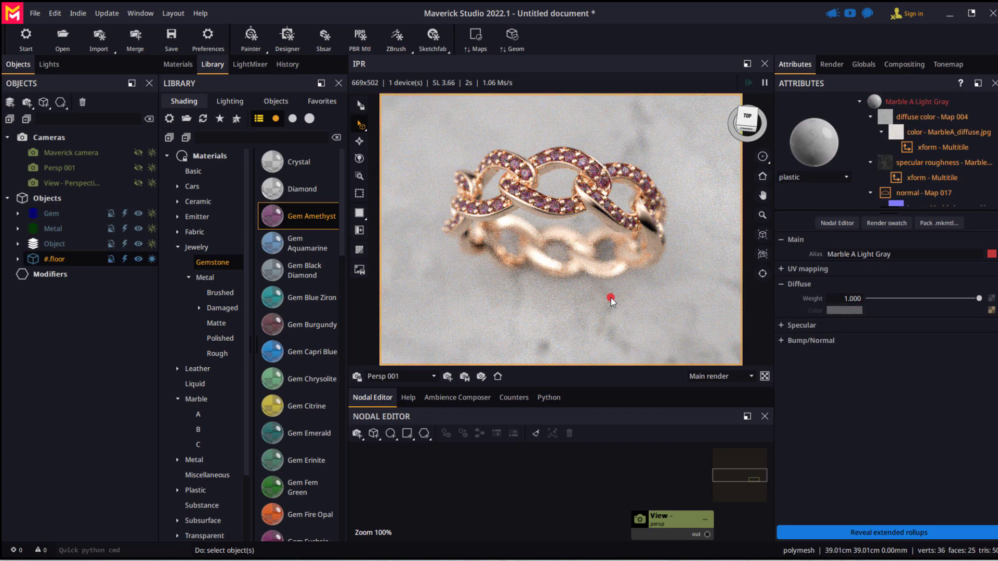